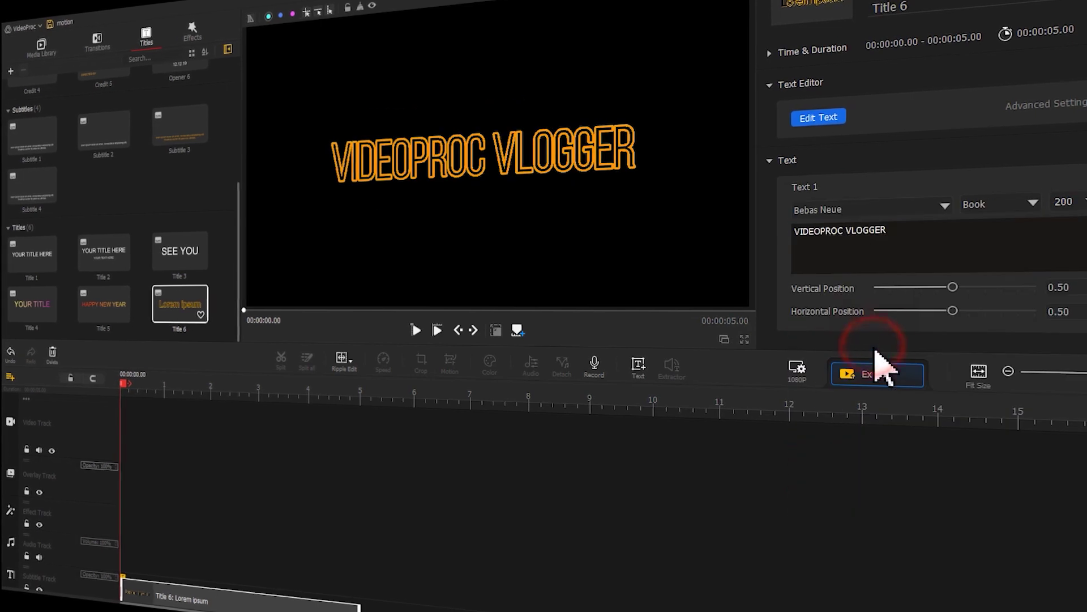
# Set the VIDEOPROC VLOGGER title's font style to Bold and its size to 190.
pyautogui.click(985, 204)
pyautogui.click(990, 261)
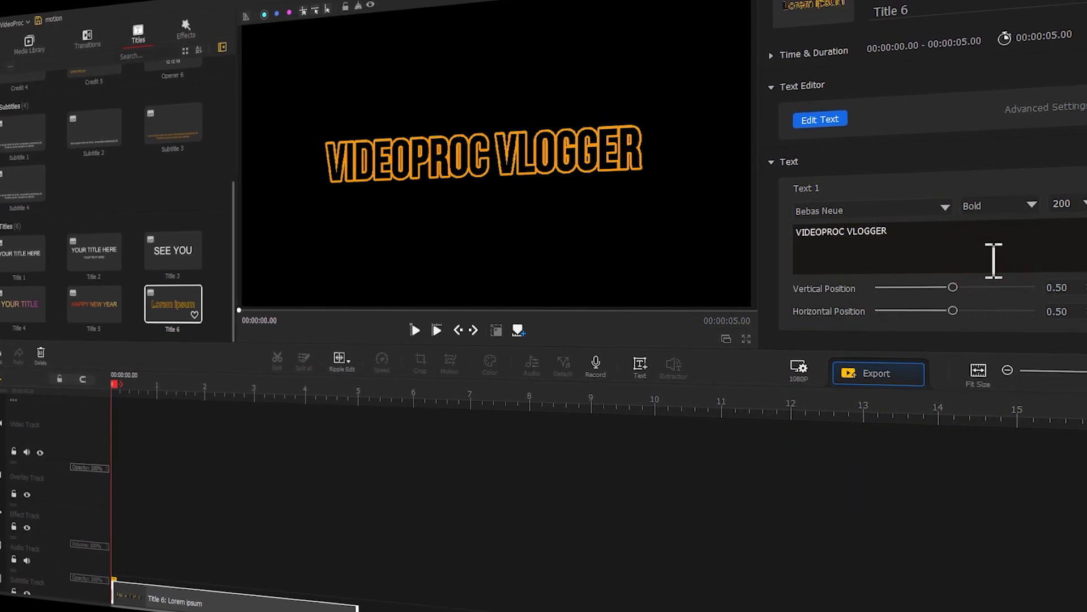
pyautogui.doubleClick(1063, 205)
pyautogui.write('1090')
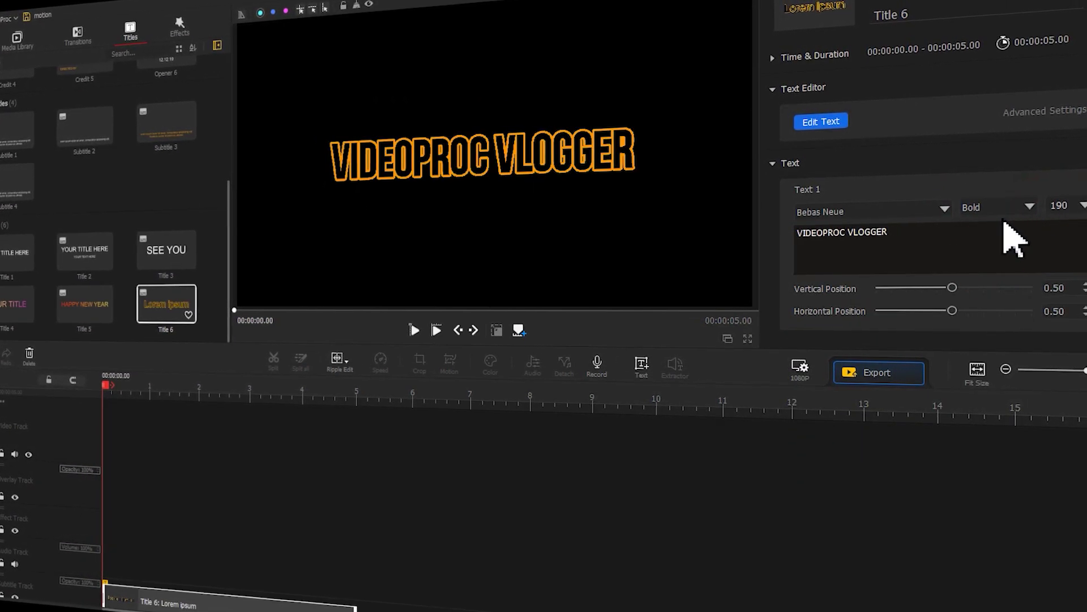
# Open the title's detailed text editor and set the letter spacing to 20.
pyautogui.click(840, 124)
pyautogui.moveTo(586, 111); pyautogui.dragTo(693, 45)
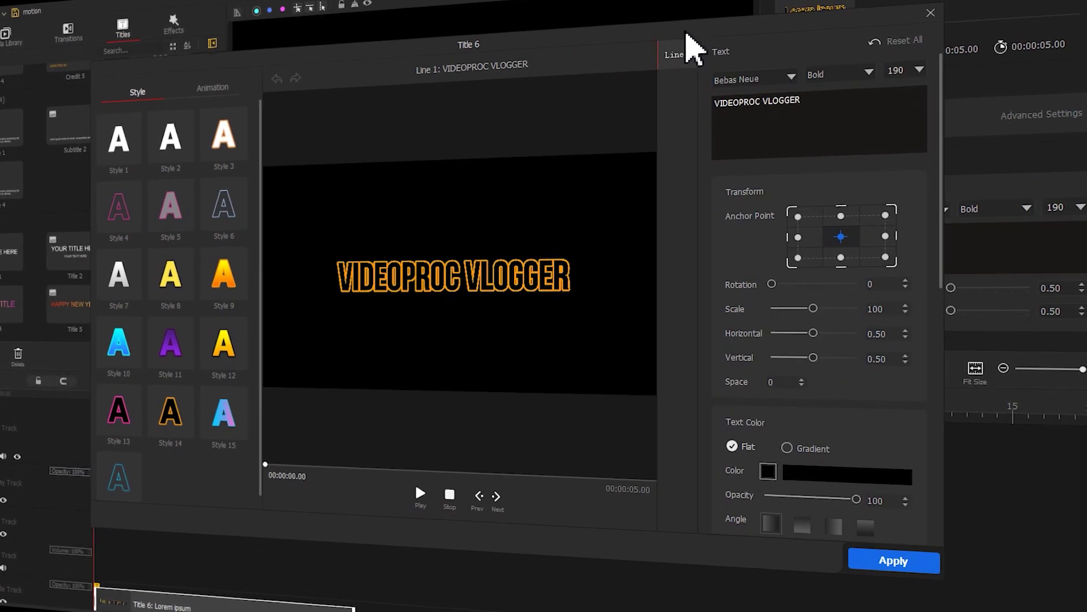
pyautogui.doubleClick(773, 381)
pyautogui.write('20')
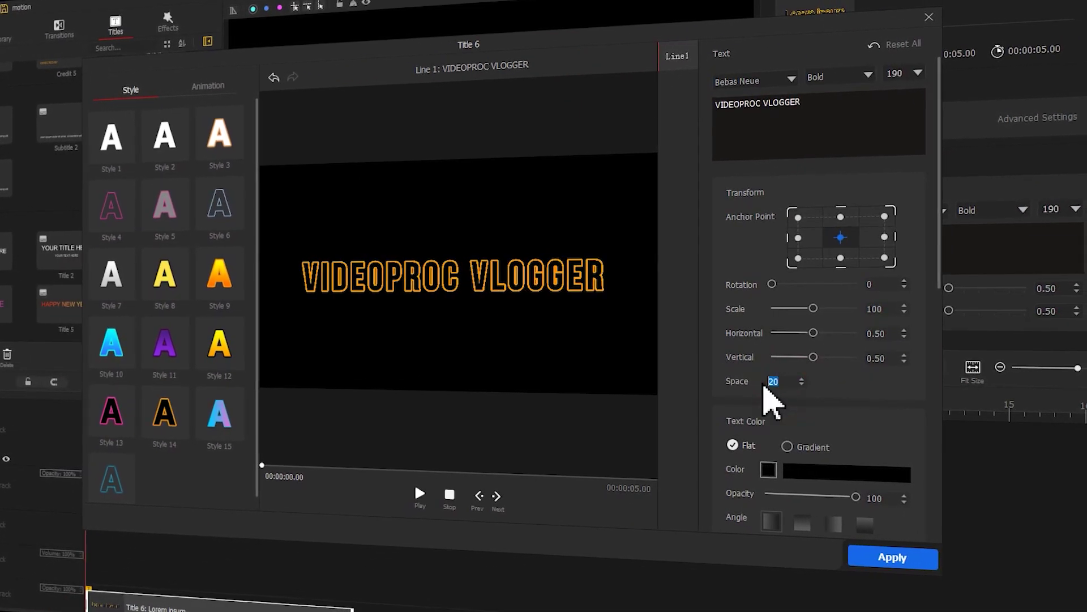
# Crop the second outlined-title clip to the word VLOGGER, 903 wide by 1079 high, and turn on its transform frame in the preview.
pyautogui.moveTo(119, 233); pyautogui.dragTo(317, 225)
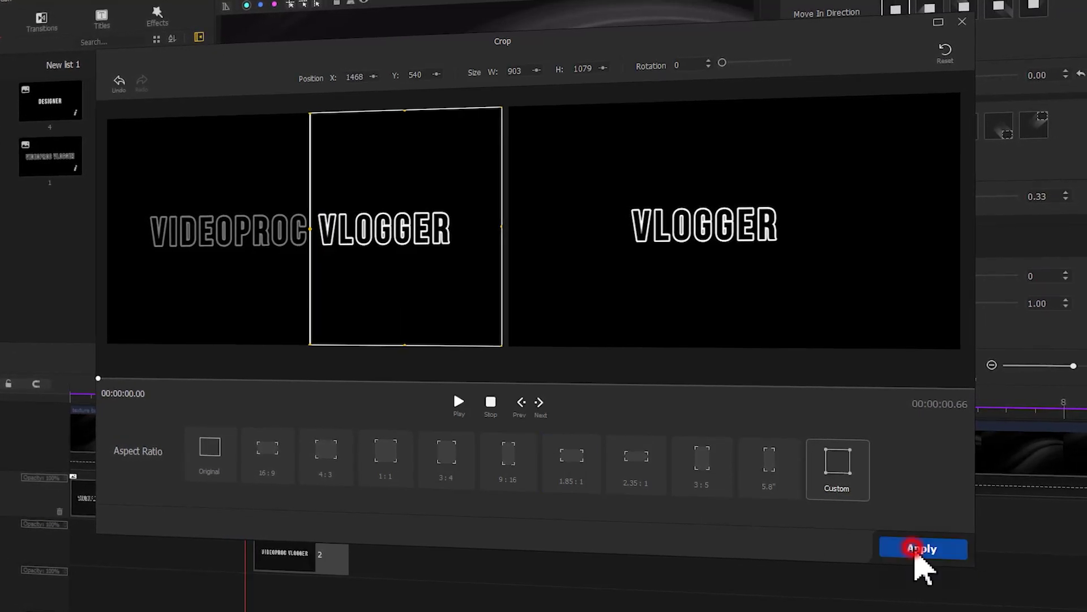
pyautogui.click(920, 553)
pyautogui.click(498, 329)
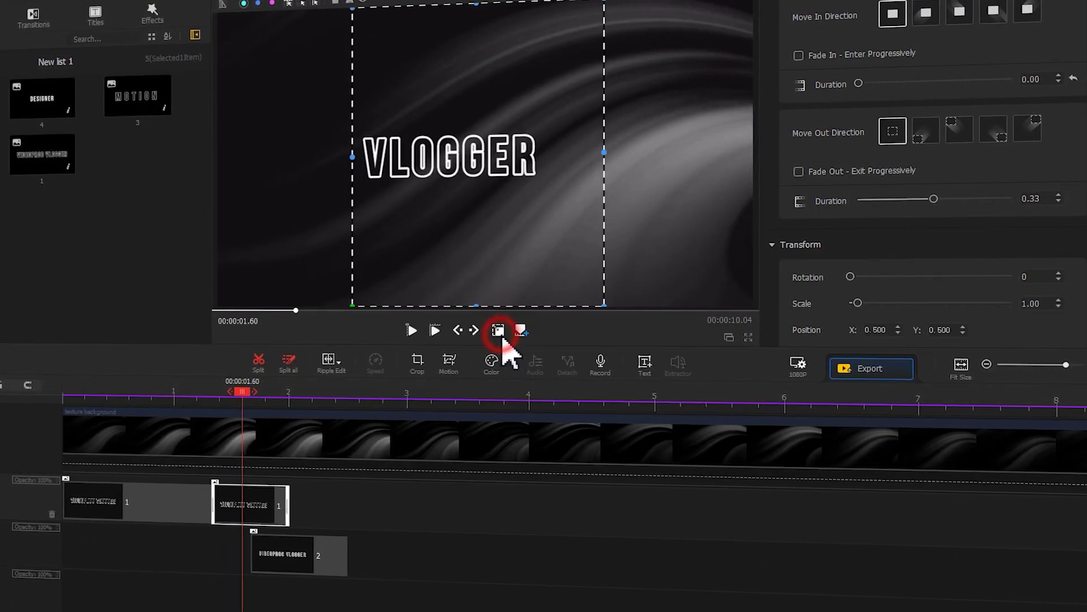
pyautogui.moveTo(484, 294); pyautogui.dragTo(529, 272)
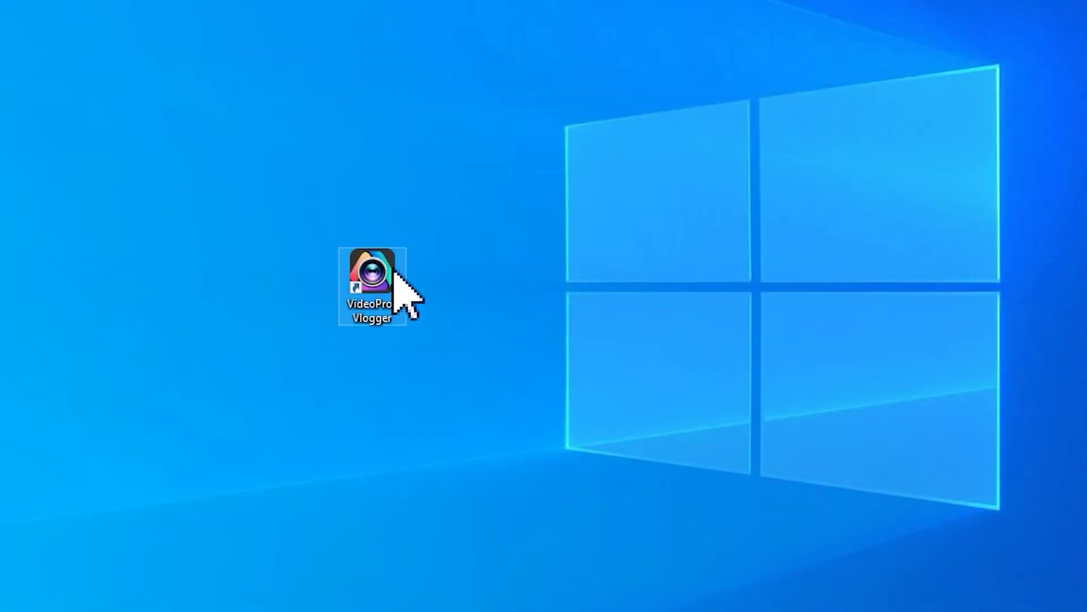
# Launch VideoProc Vlogger and create a new project named motion.
pyautogui.doubleClick(393, 268)
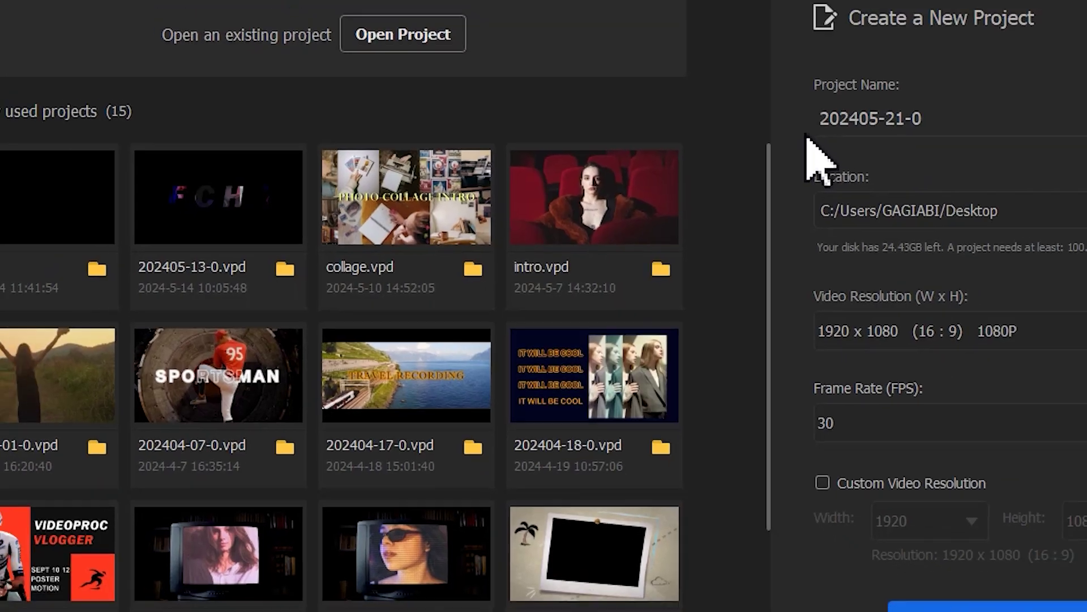
pyautogui.tripleClick(762, 164)
pyautogui.write('motion')
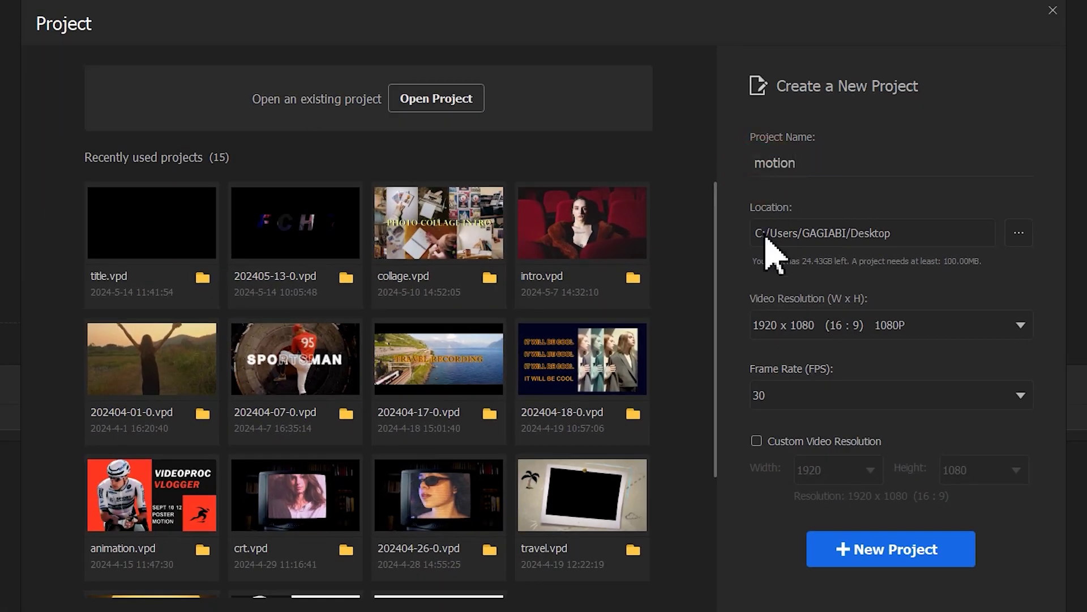
pyautogui.click(886, 545)
# Add the Title 6 preset at the start of the subtitle track and replace its text with VIDEOPROC VLOGGER.
pyautogui.click(250, 50)
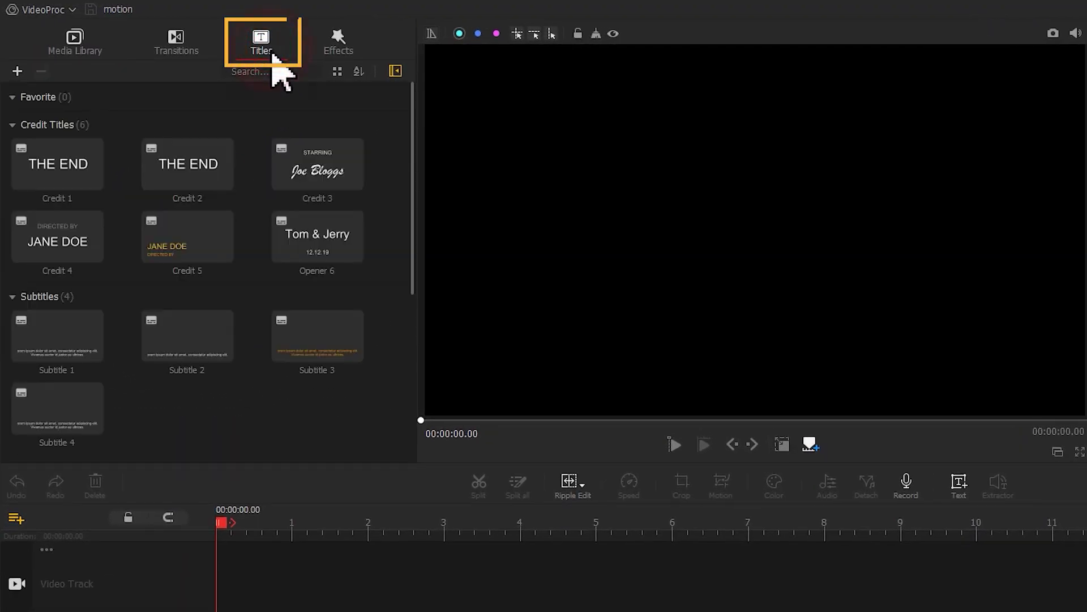
pyautogui.moveTo(412, 148); pyautogui.dragTo(395, 412)
pyautogui.moveTo(317, 412); pyautogui.dragTo(244, 611)
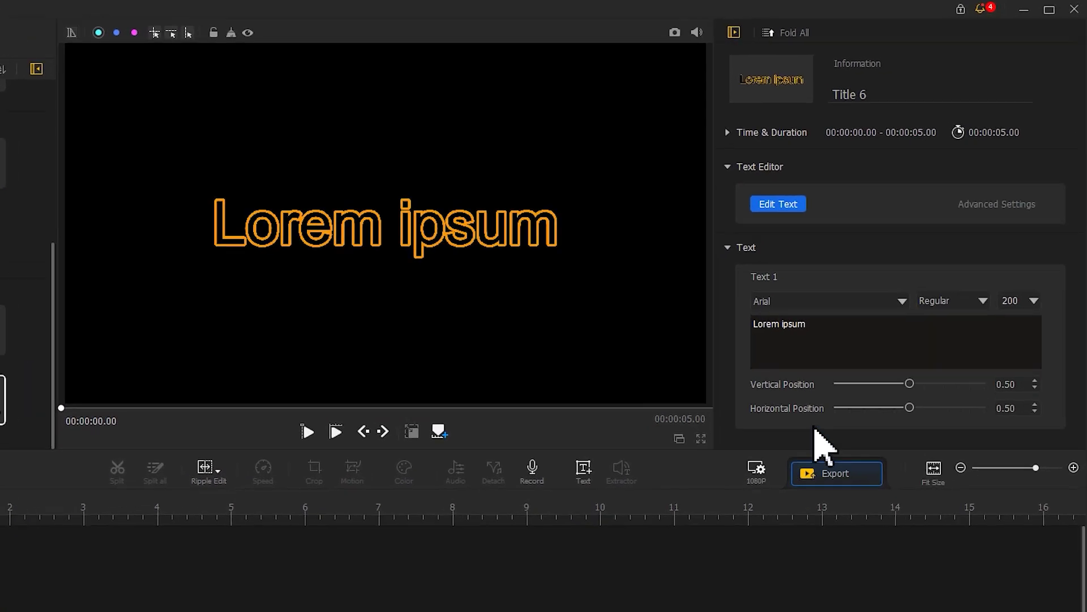
pyautogui.moveTo(894, 252); pyautogui.dragTo(829, 250)
pyautogui.write('VIDEOPROC VLOGGER')
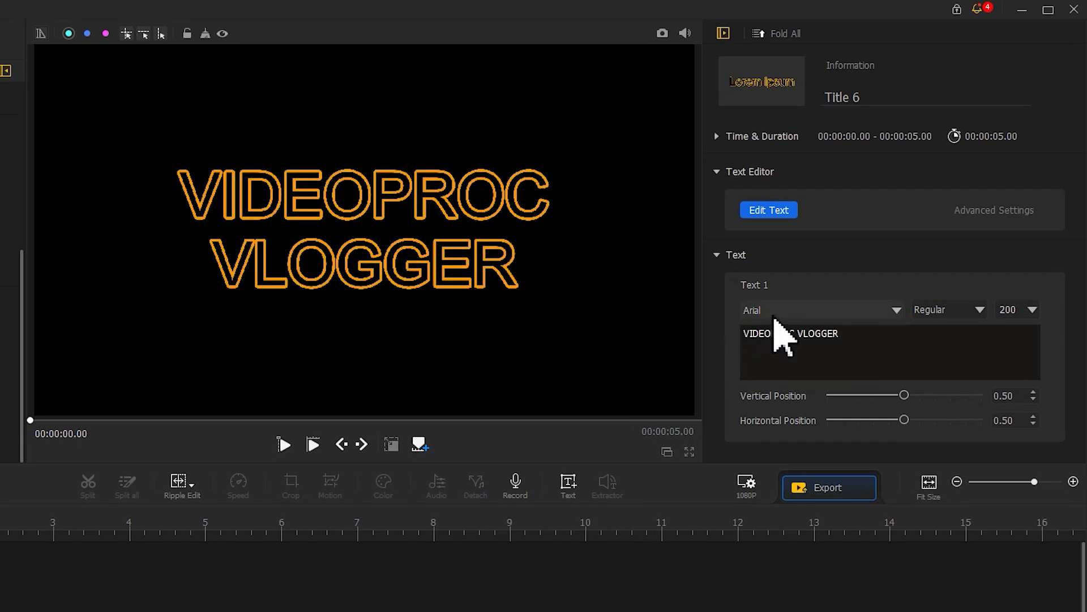
# Set the title's font to Bebas Neue, Bold, size 190.
pyautogui.click(777, 311)
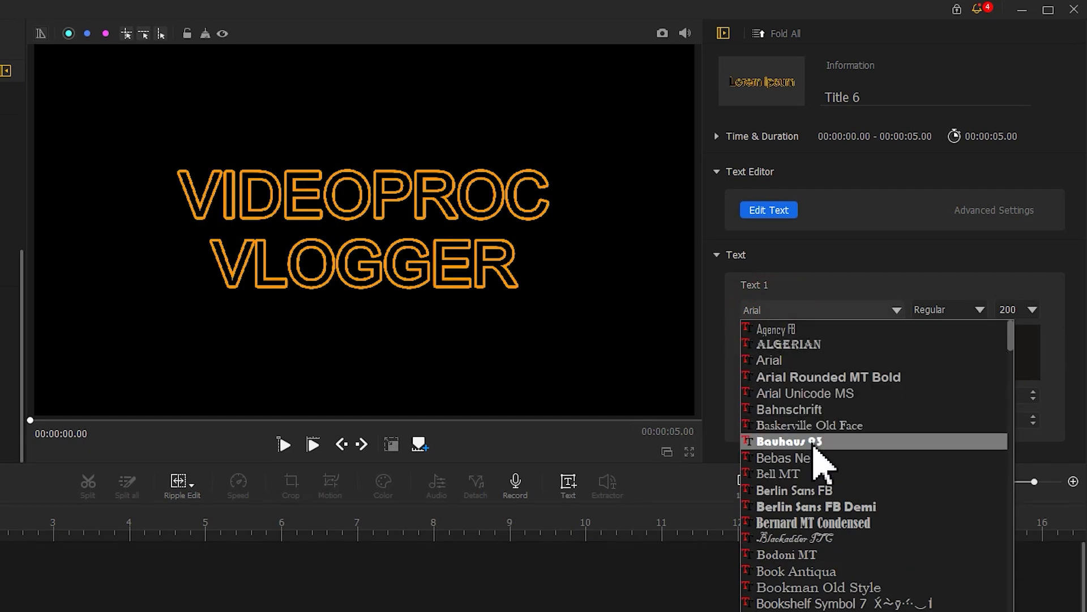
pyautogui.click(825, 458)
pyautogui.click(932, 310)
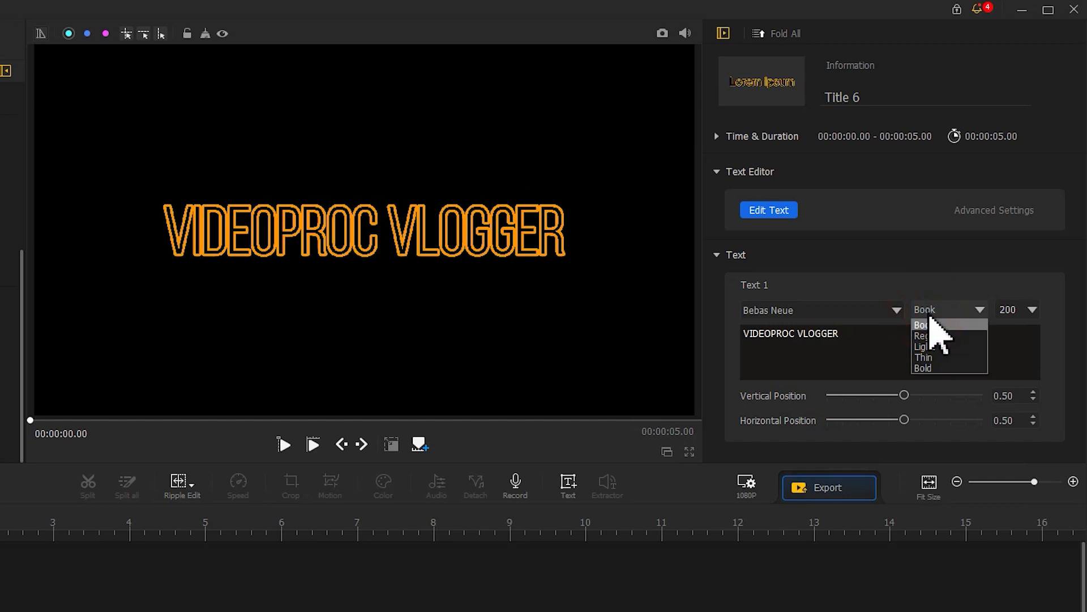
pyautogui.click(943, 367)
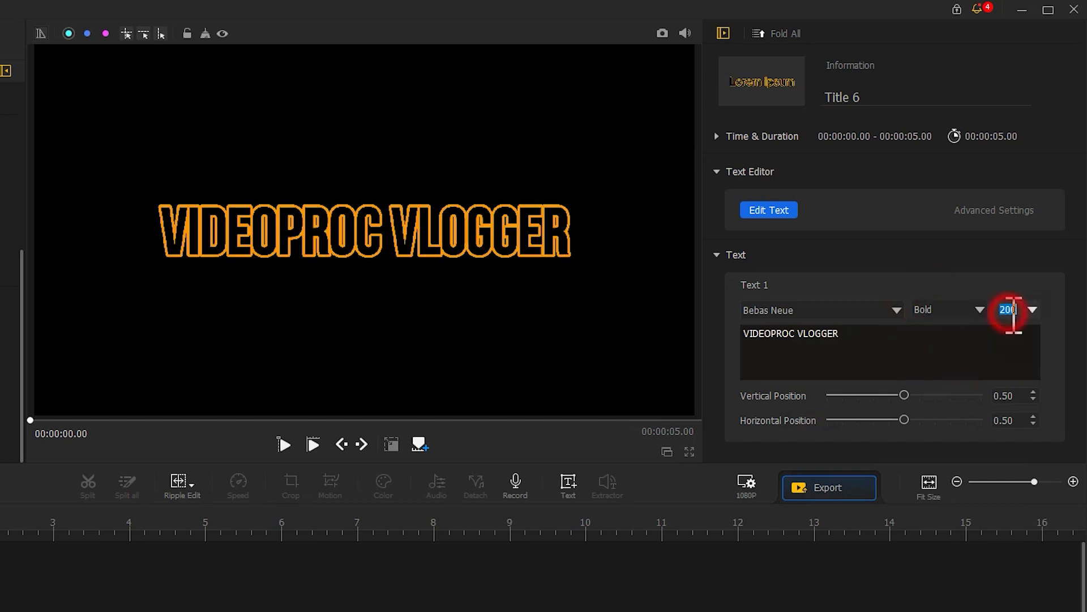
pyautogui.write('190')
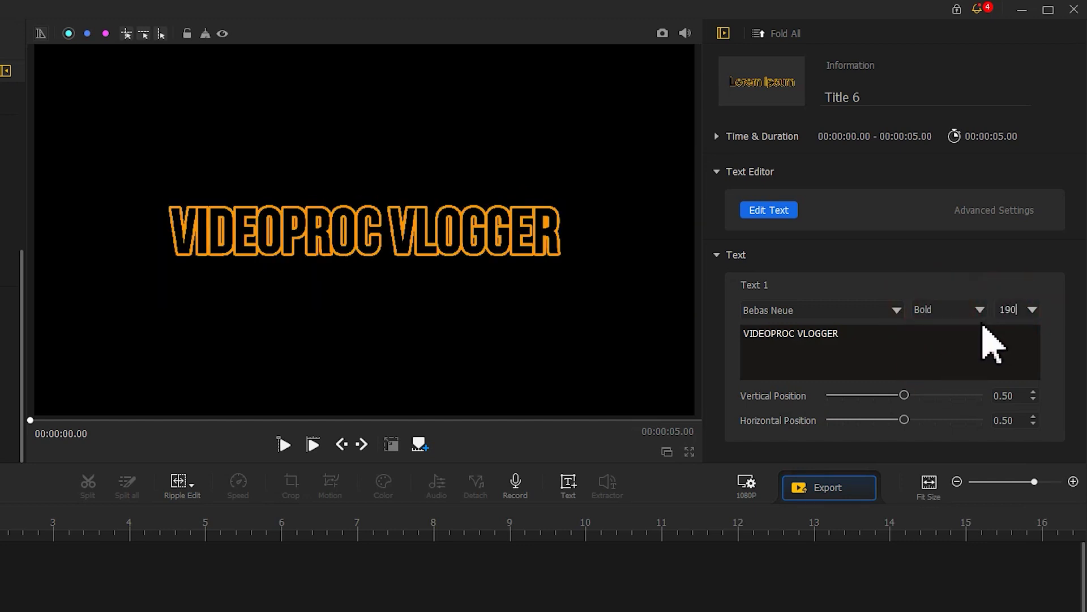
# Set the title's letter spacing to 20 in the detailed text editor.
pyautogui.click(781, 211)
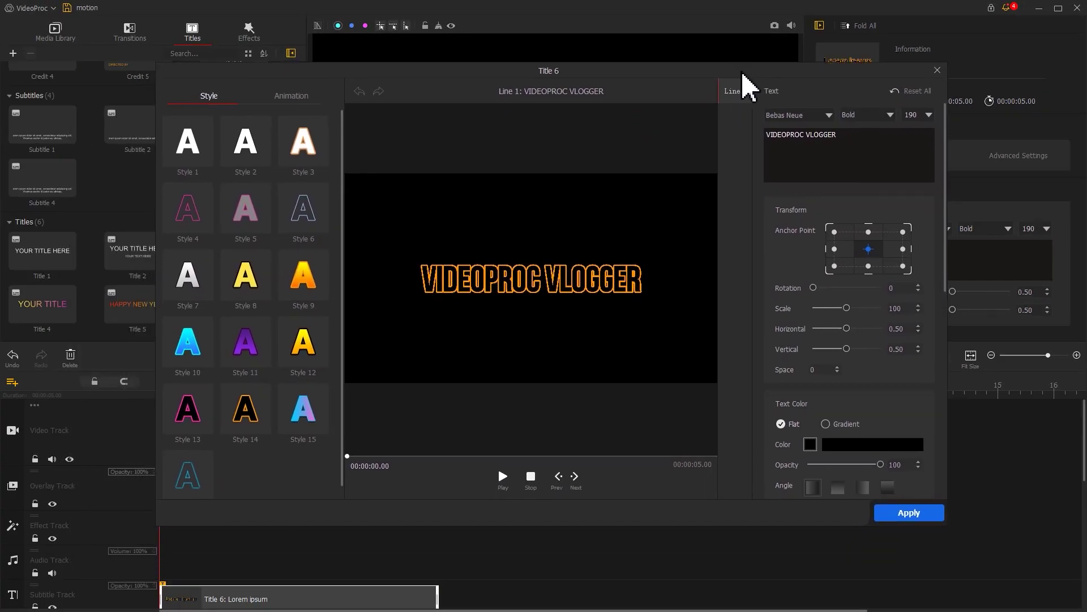
pyautogui.click(825, 367)
pyautogui.write('20')
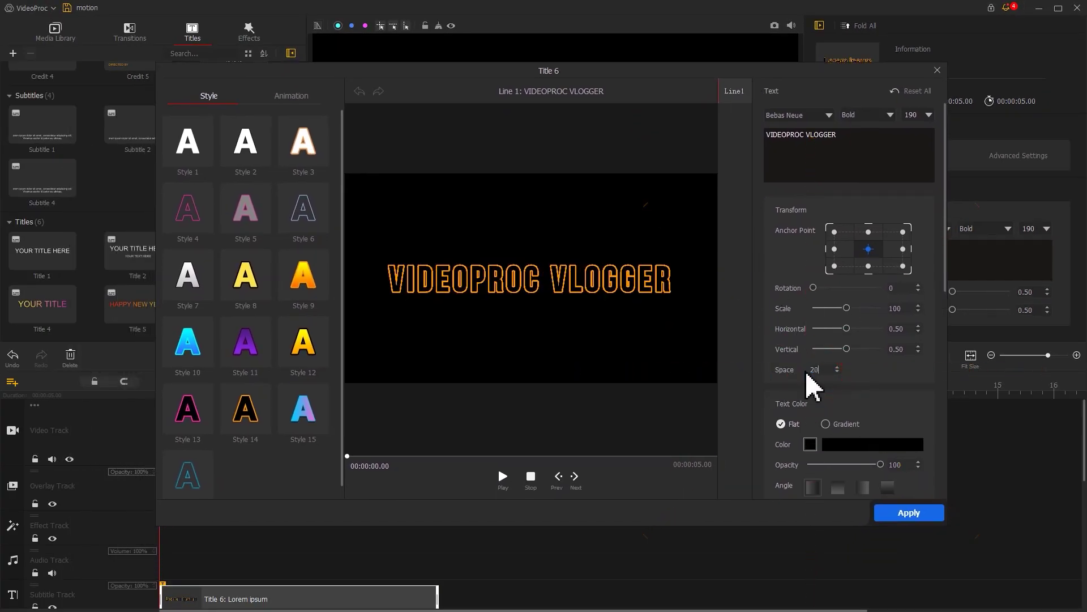
# Change the title's text border colour to white and apply the text edits.
pyautogui.moveTo(942, 260); pyautogui.dragTo(926, 367)
pyautogui.click(809, 328)
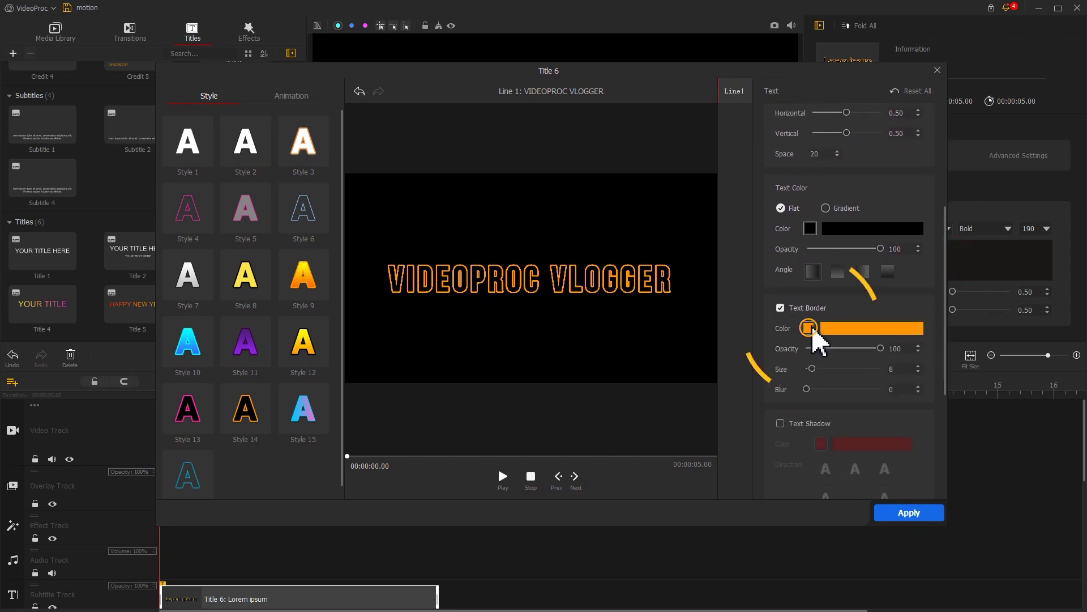
pyautogui.click(467, 327)
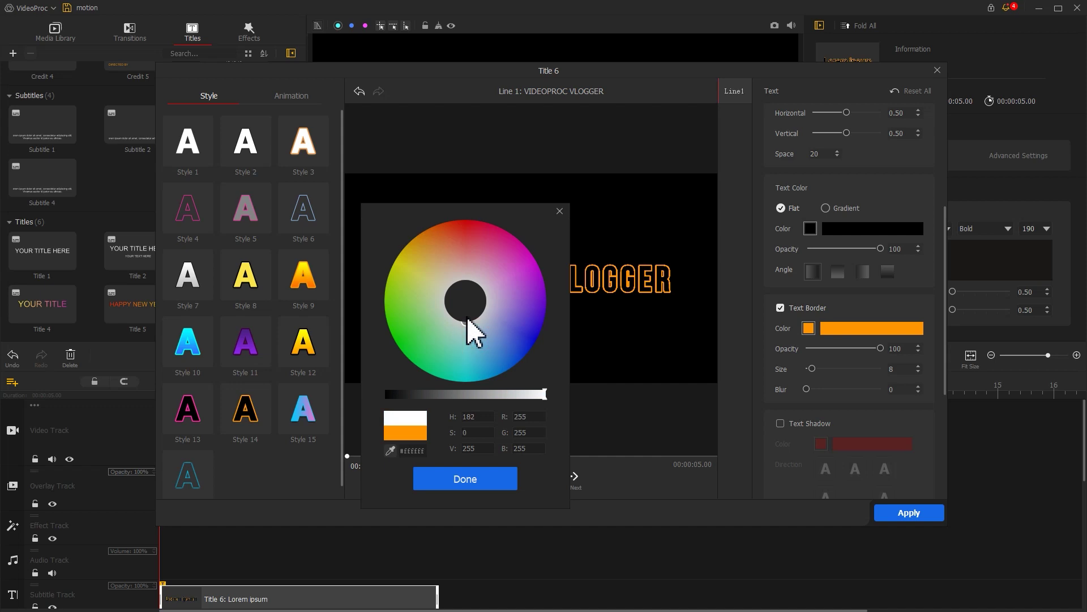
pyautogui.click(467, 479)
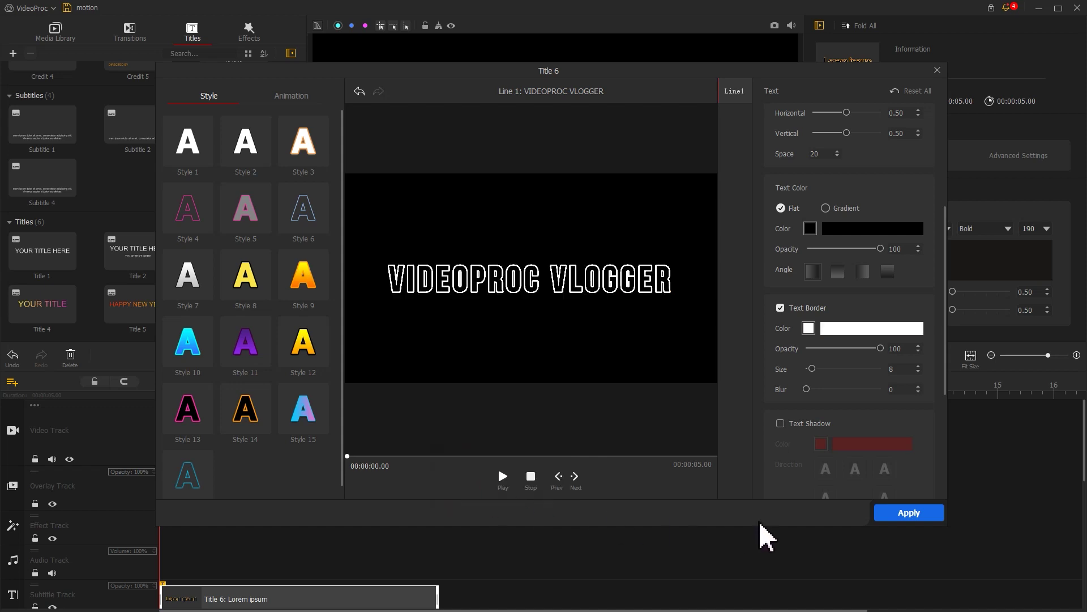
pyautogui.click(897, 513)
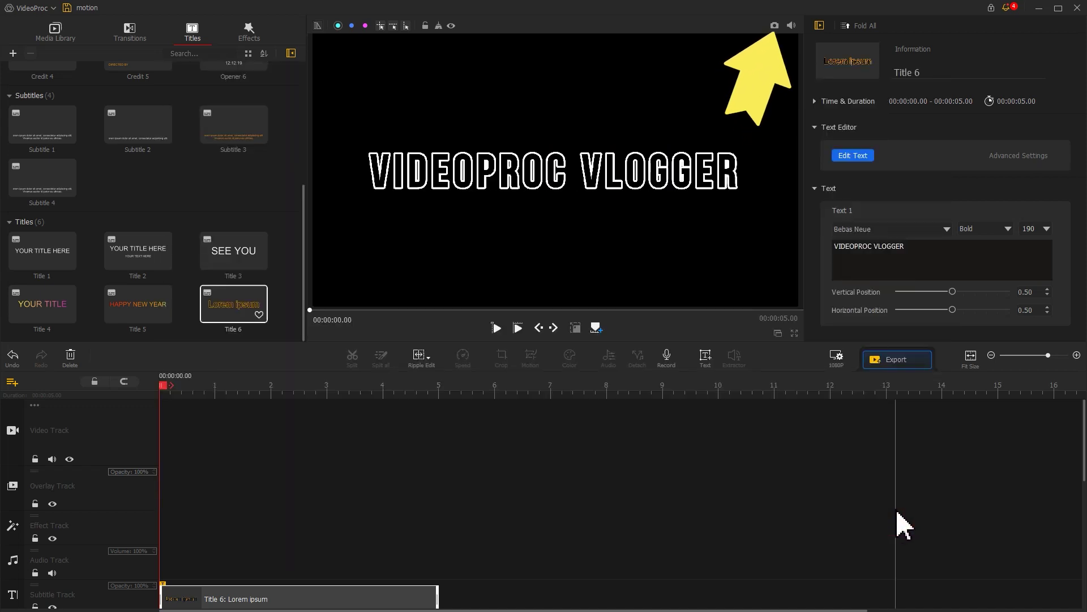
# Save a snapshot of the outlined title frame and dismiss the snapshot folder.
pyautogui.click(775, 28)
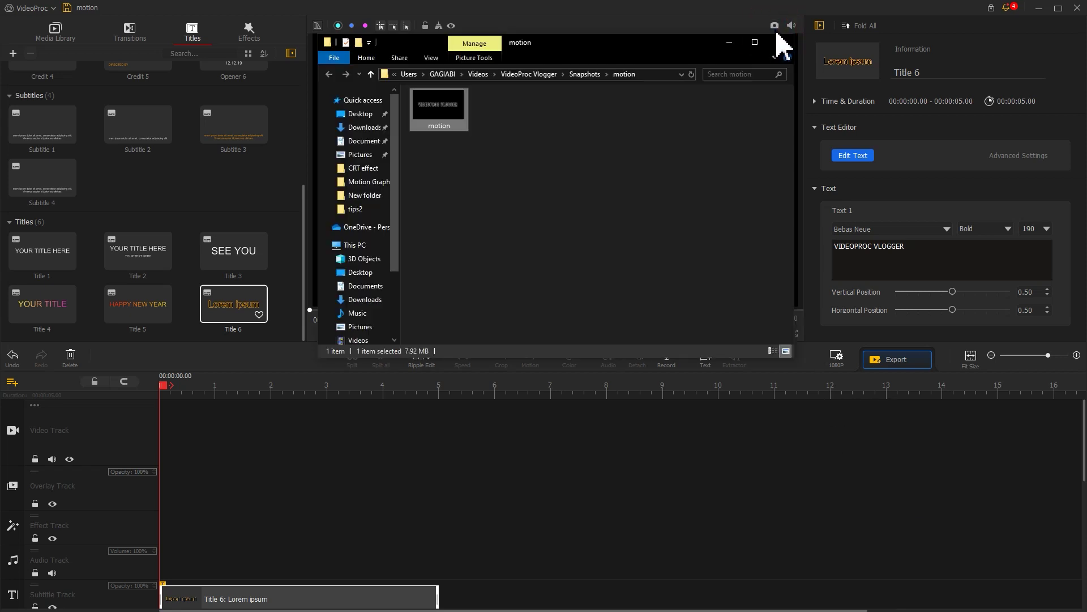
pyautogui.click(680, 33)
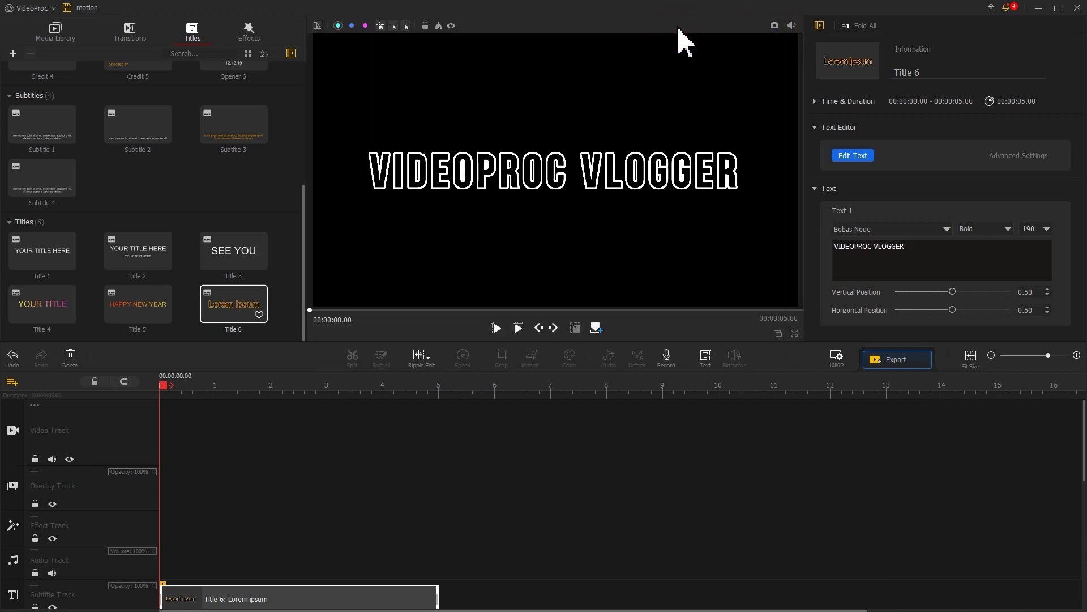
# Copy the title clip and paste a duplicate at 00:00:05.76 on the subtitle track.
pyautogui.click(405, 594)
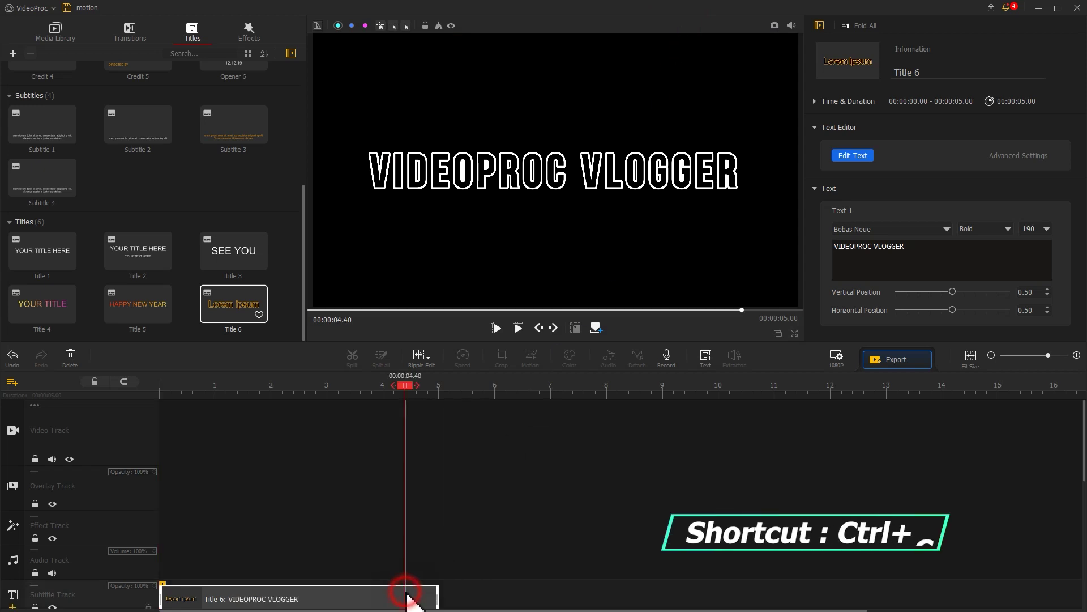
pyautogui.hotkey('ctrl', 'c')
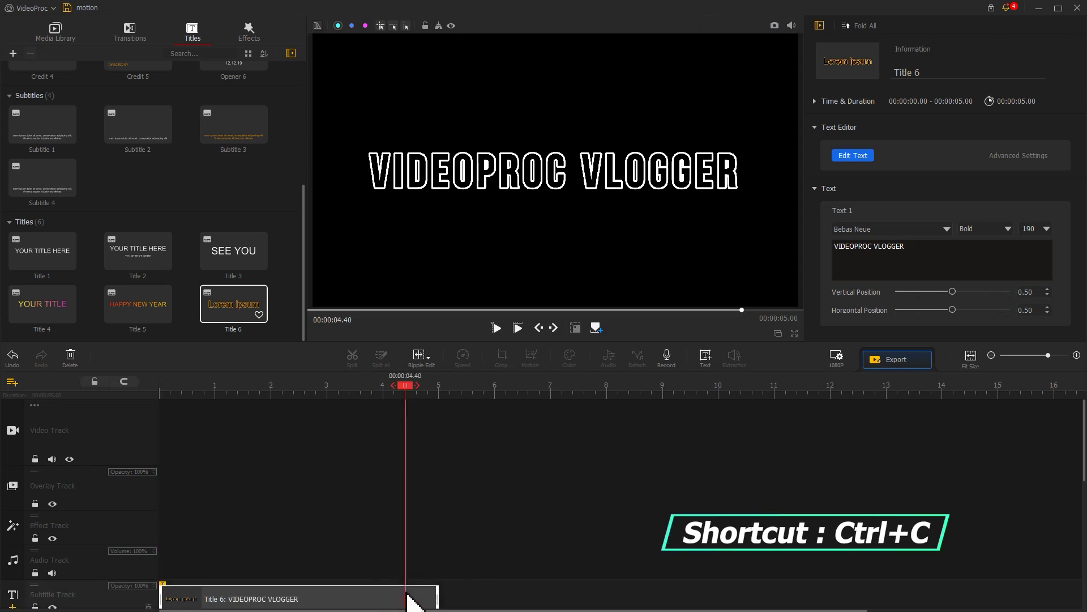
pyautogui.click(482, 392)
pyautogui.hotkey('ctrl', 'v')
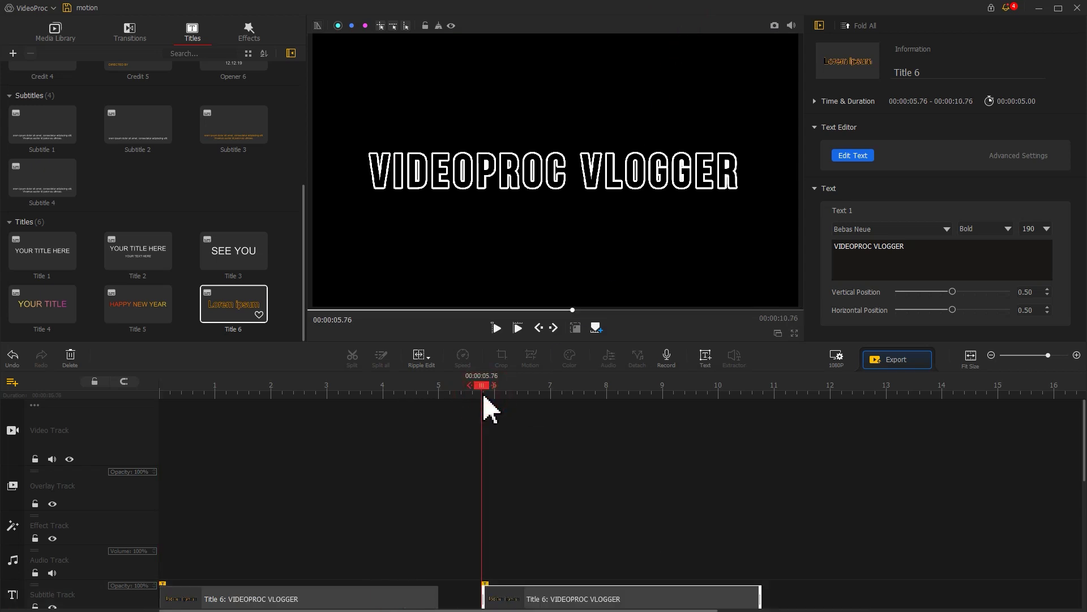
# Change the duplicate title's text colour to flat white, turn off its text border and apply the edits.
pyautogui.click(849, 155)
pyautogui.moveTo(679, 134); pyautogui.dragTo(806, 52)
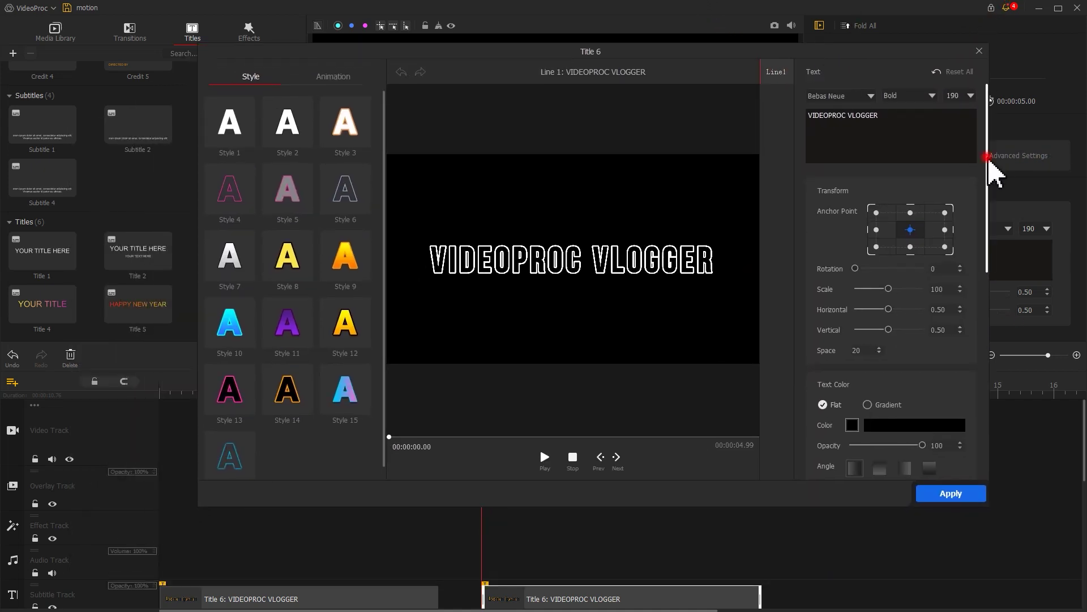
pyautogui.moveTo(988, 159); pyautogui.dragTo(960, 277)
pyautogui.click(852, 182)
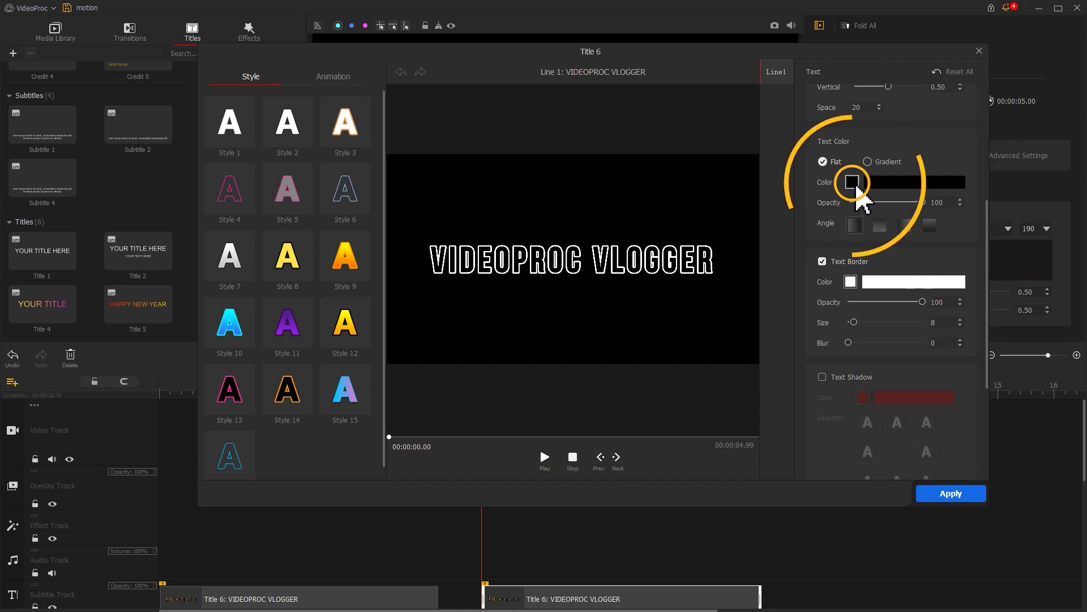
pyautogui.click(542, 394)
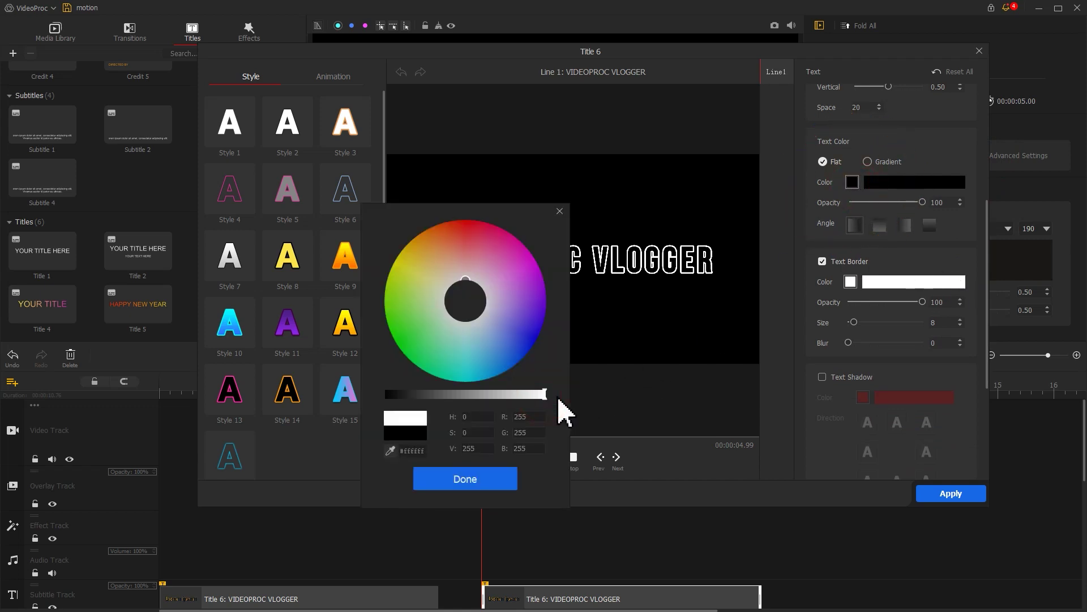
pyautogui.click(502, 482)
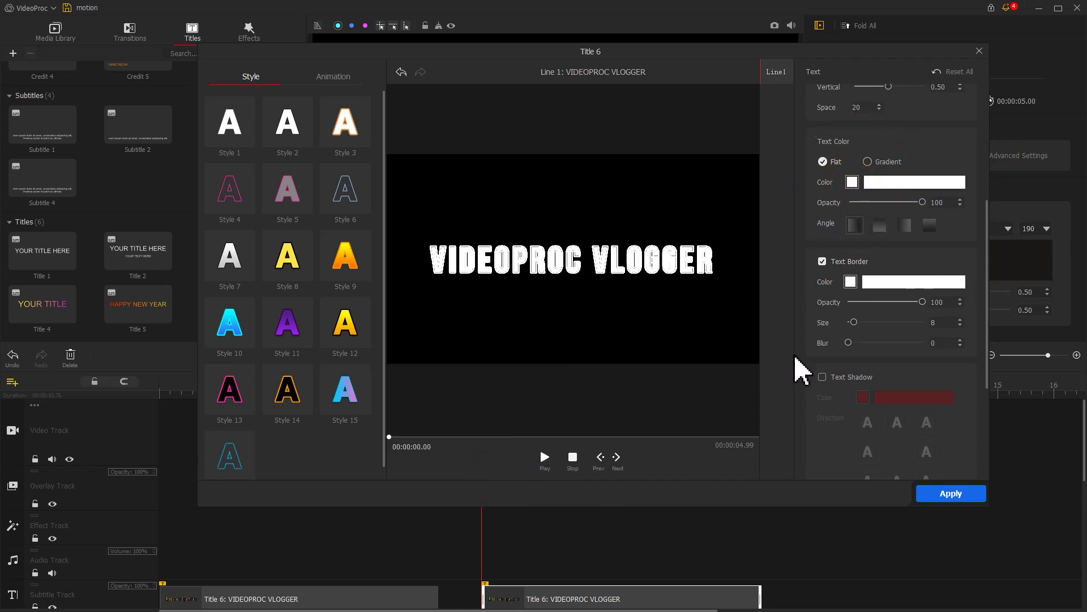
pyautogui.click(824, 261)
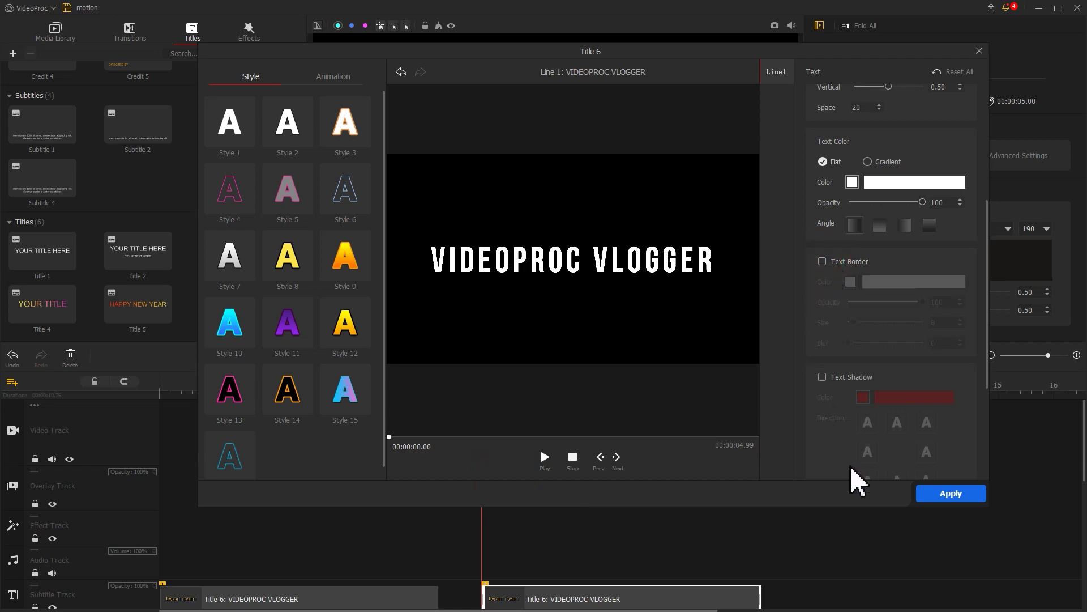
pyautogui.click(951, 493)
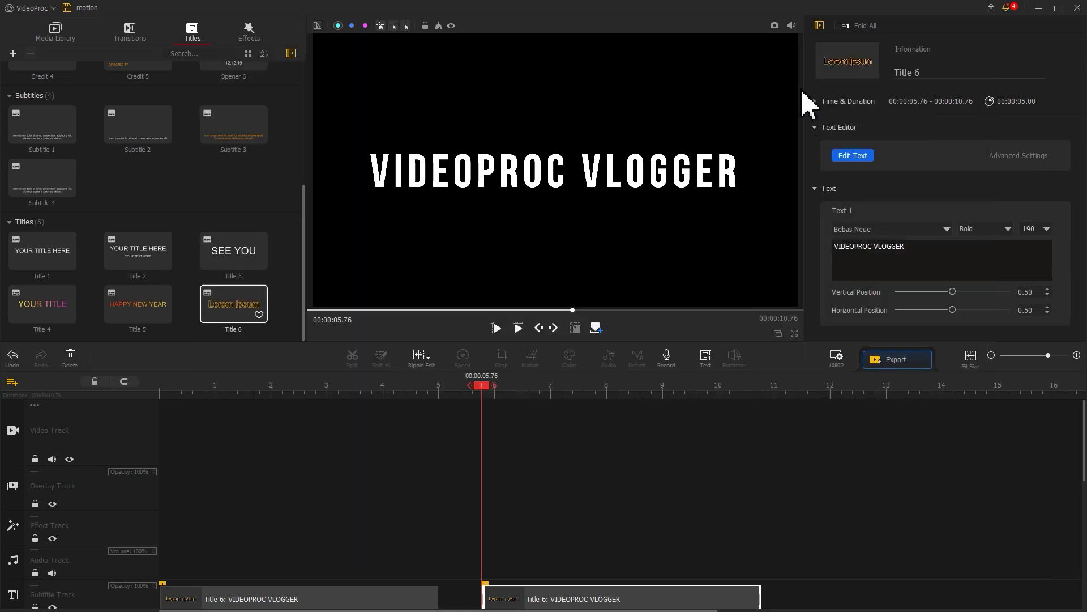
# Save a snapshot of the solid white title frame and dismiss the snapshot folder.
pyautogui.click(774, 26)
pyautogui.click(774, 26)
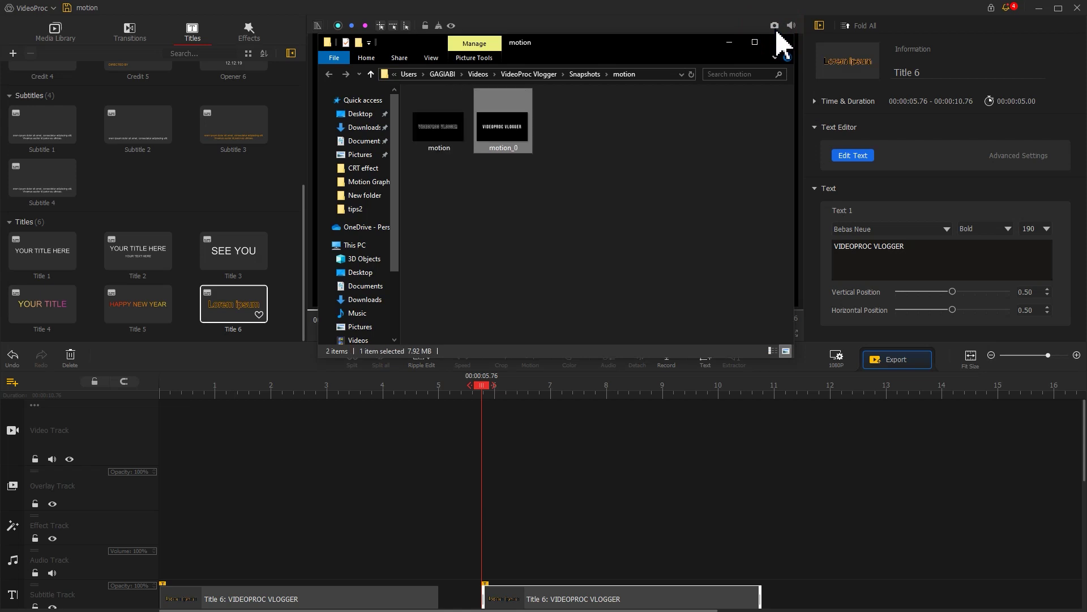
pyautogui.click(741, 25)
# Paste another title copy at 00:00:11.33 on the subtitle track and change its text to MOTION.
pyautogui.scroll(-2, 697, 444)
pyautogui.click(607, 538)
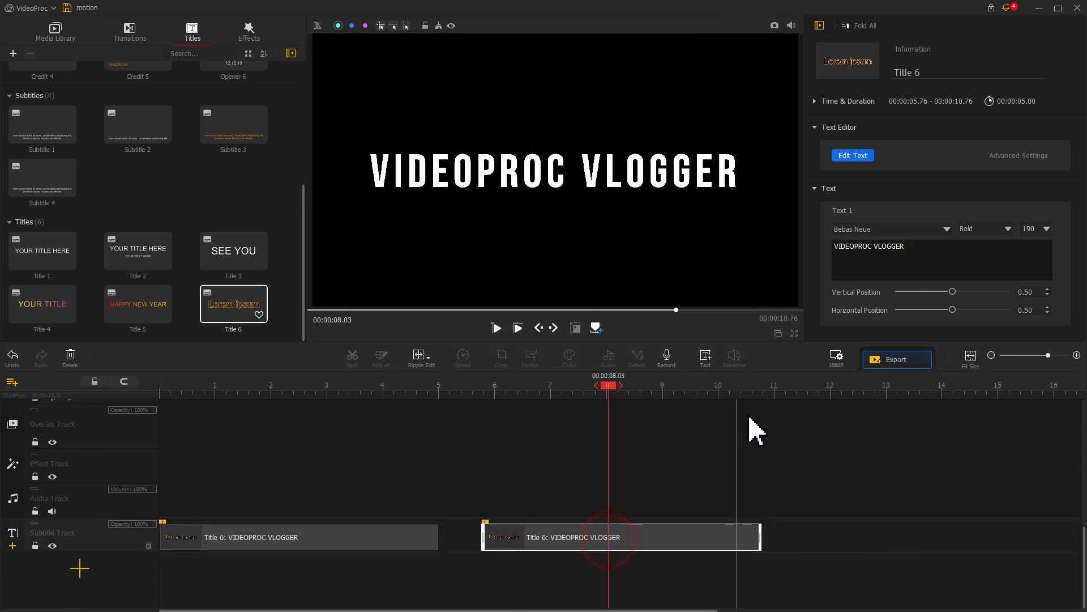
pyautogui.click(793, 390)
pyautogui.hotkey('ctrl', 'v')
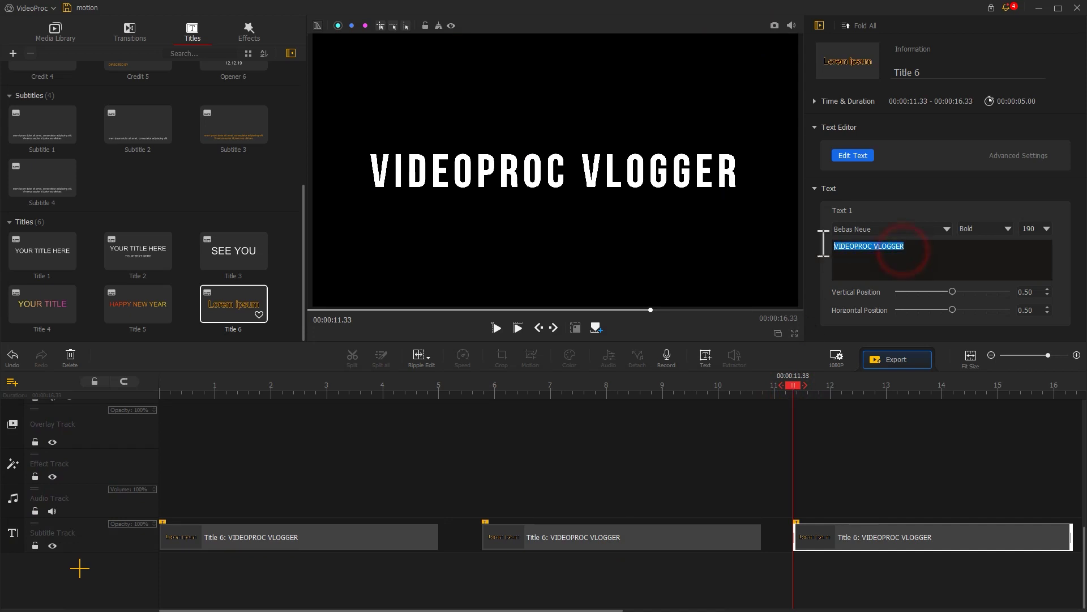
pyautogui.write('MOTION')
# Widen the MOTION title's letter spacing, apply the edit and save a snapshot of the frame.
pyautogui.click(853, 156)
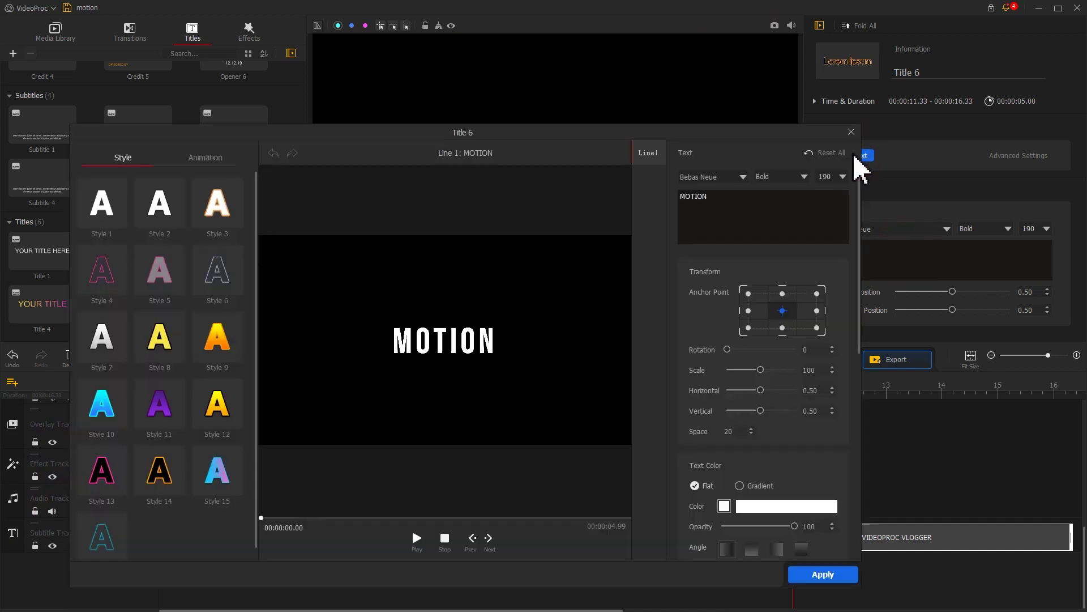
pyautogui.press('Return')
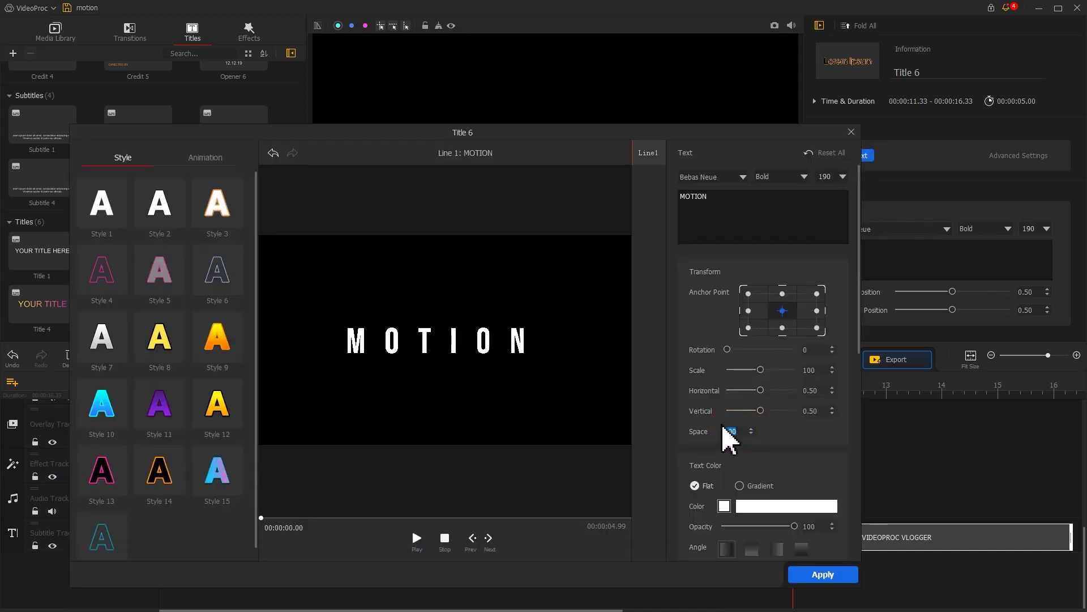
pyautogui.click(823, 574)
pyautogui.click(774, 25)
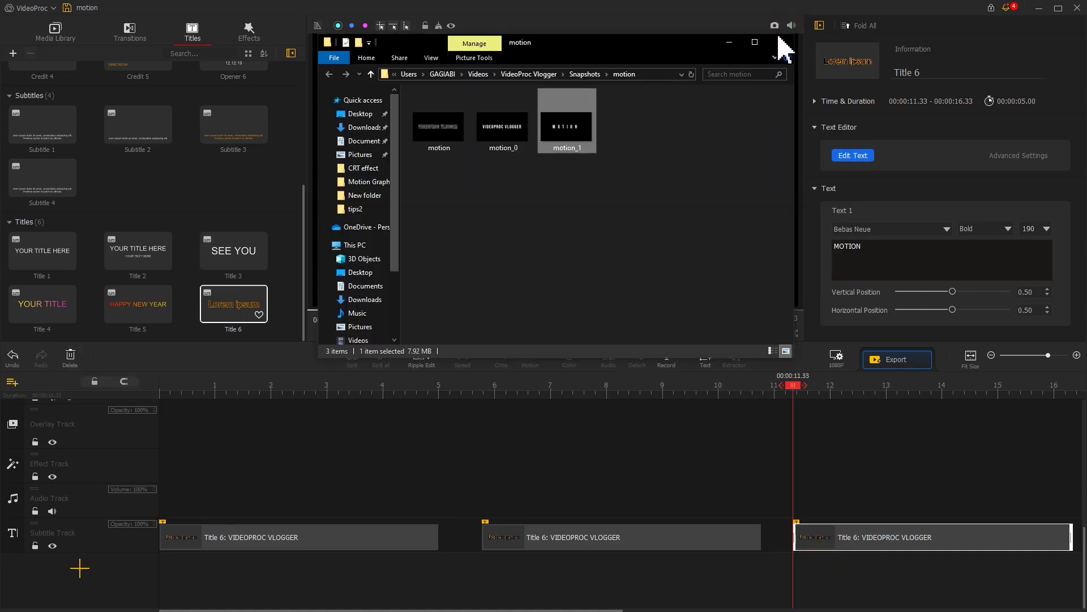
# Copy the solid white VIDEOPROC VLOGGER title and paste it at 00:00:18.73 on the subtitle track.
pyautogui.click(369, 538)
pyautogui.scroll(-3, 396, 436)
pyautogui.click(330, 537)
pyautogui.hotkey('ctrl', 'c')
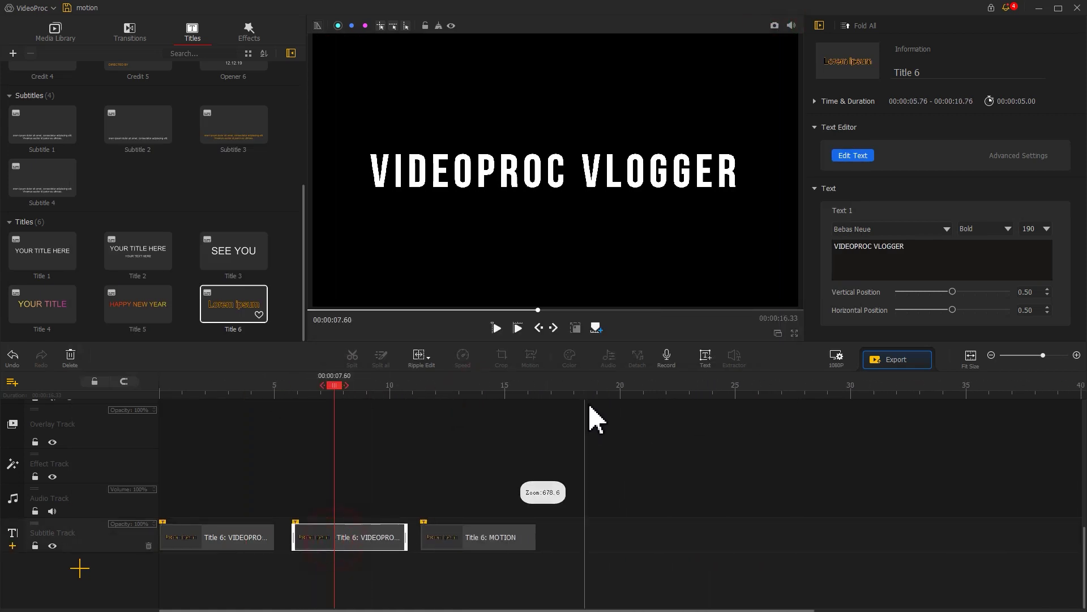
pyautogui.click(591, 396)
pyautogui.hotkey('ctrl', 'v')
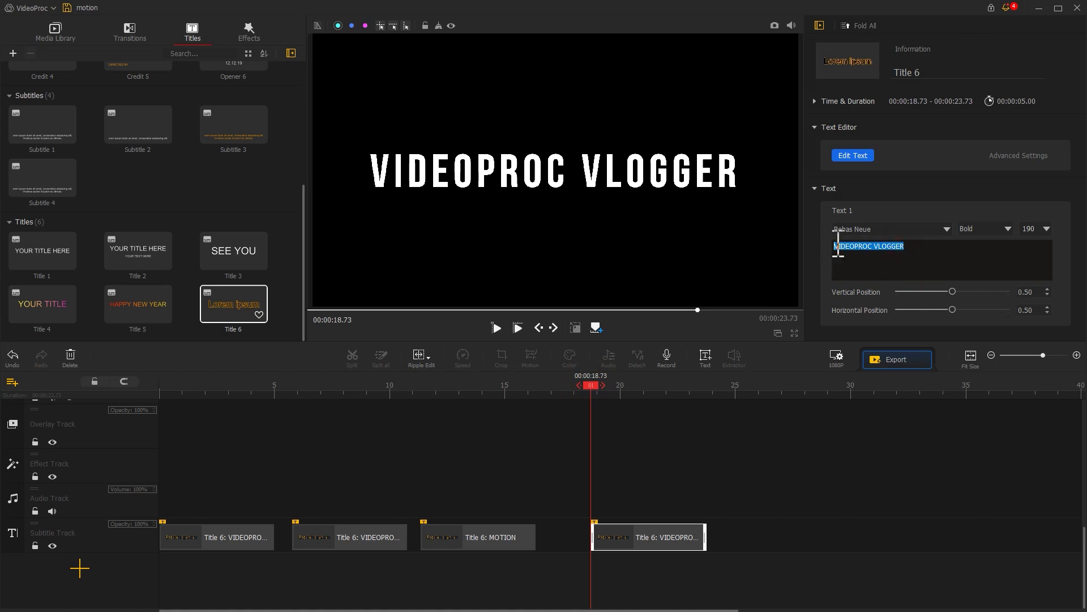
# Change the pasted title's text to DESIGNER, save a snapshot of the frame and dismiss the snapshot folder.
pyautogui.write('DESIGNER')
pyautogui.click(774, 25)
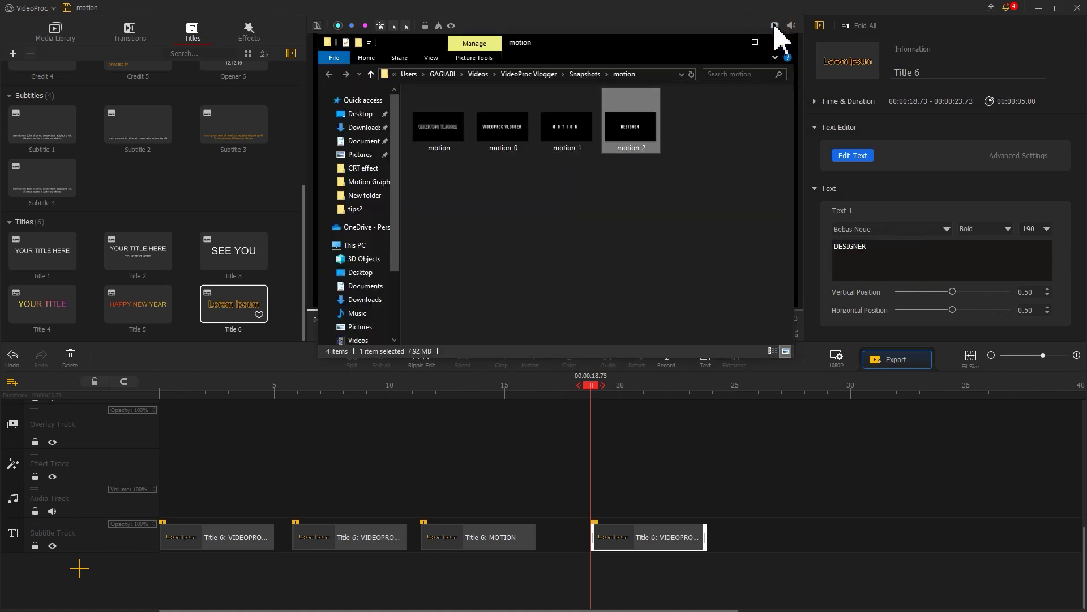
pyautogui.click(649, 538)
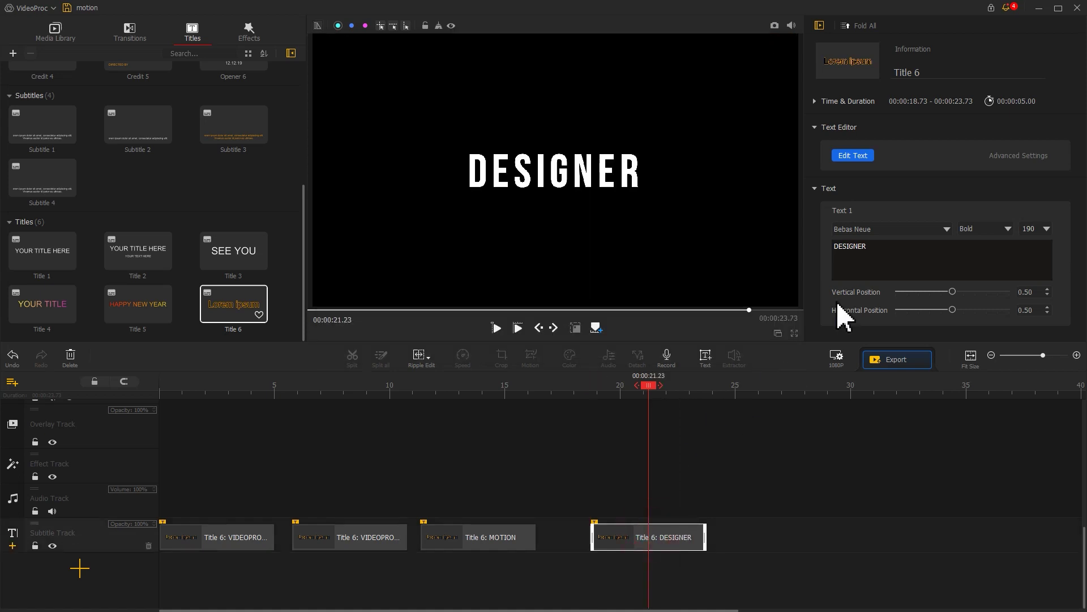
# Clear the DESIGNER title's text and save a snapshot of the empty black frame.
pyautogui.doubleClick(878, 246)
pyautogui.press('BackSpace')
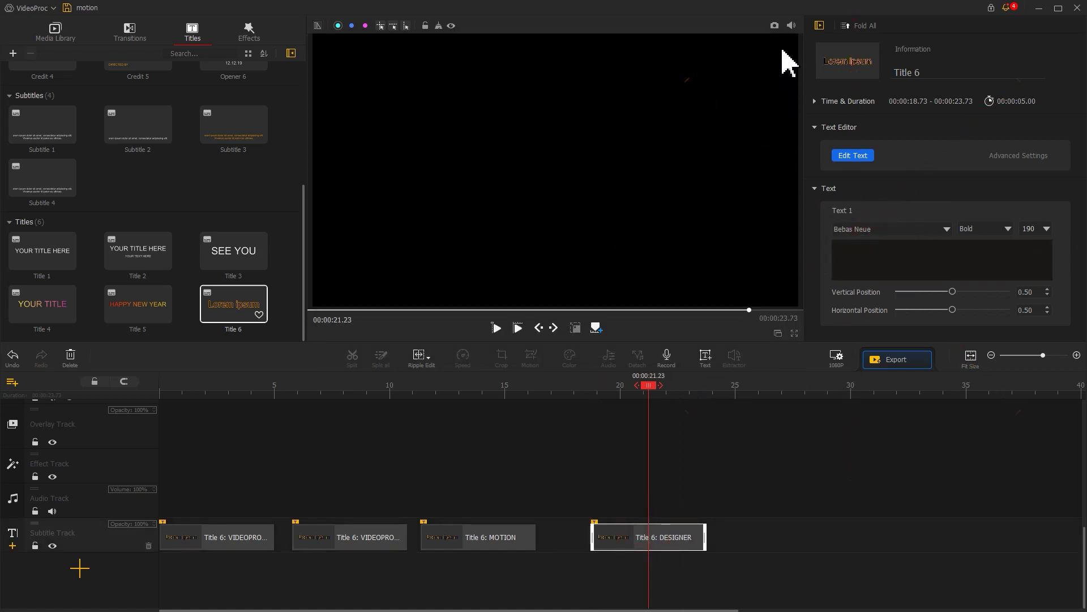
pyautogui.click(775, 26)
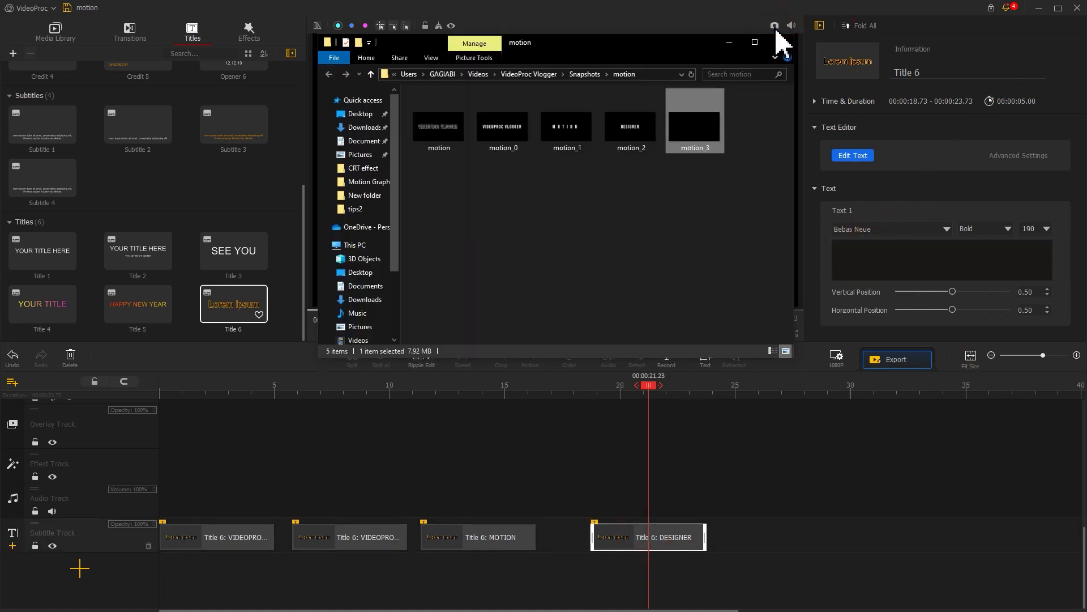
# Import the five snapshots into the media library and place the blank black picture motion_3 at the start of the timeline.
pyautogui.moveTo(727, 197); pyautogui.dragTo(89, 180)
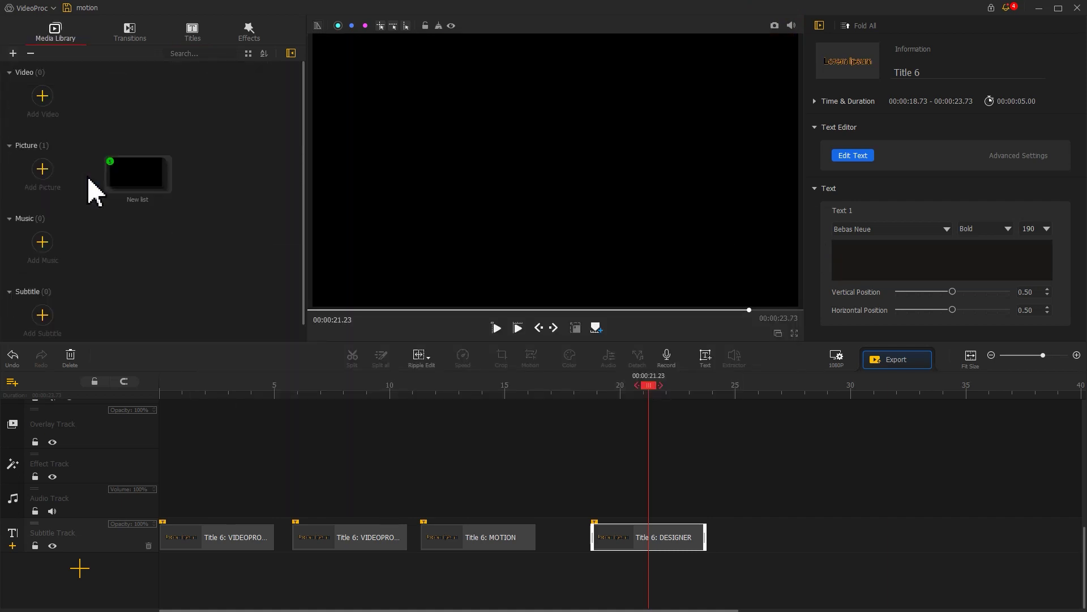
pyautogui.doubleClick(124, 192)
pyautogui.moveTo(42, 107); pyautogui.dragTo(170, 390)
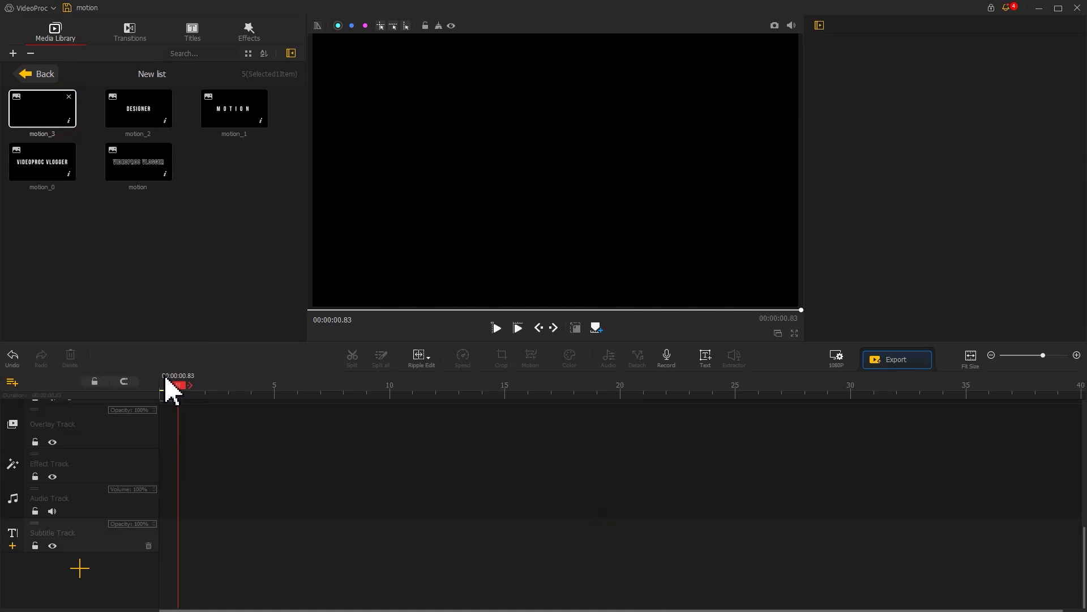
# Add the Border effect at the start of the effect track and set its size to 13.67.
pyautogui.click(256, 34)
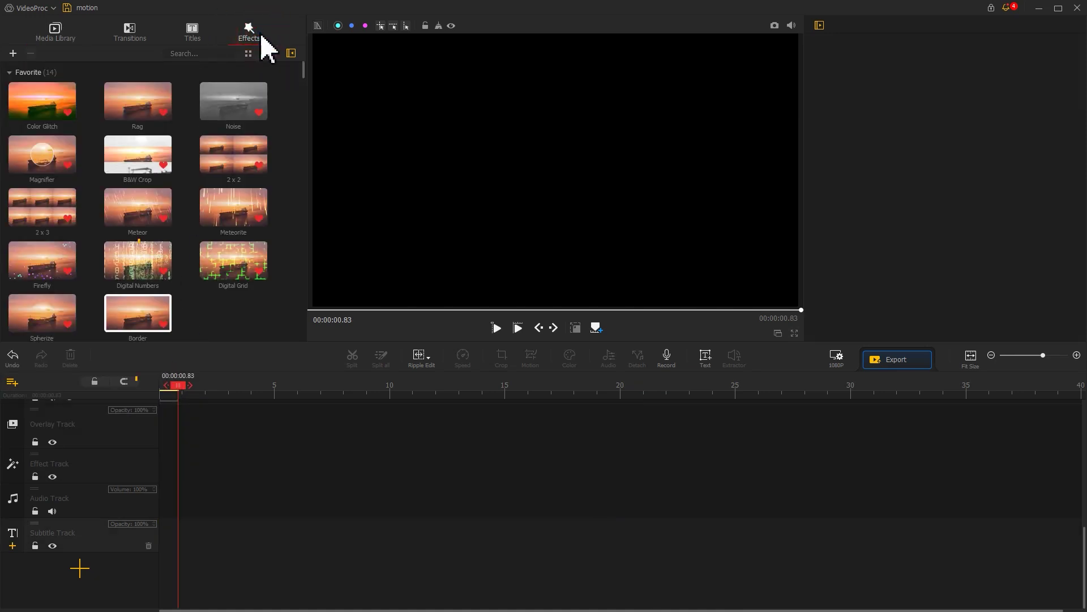
pyautogui.moveTo(115, 314); pyautogui.dragTo(113, 450)
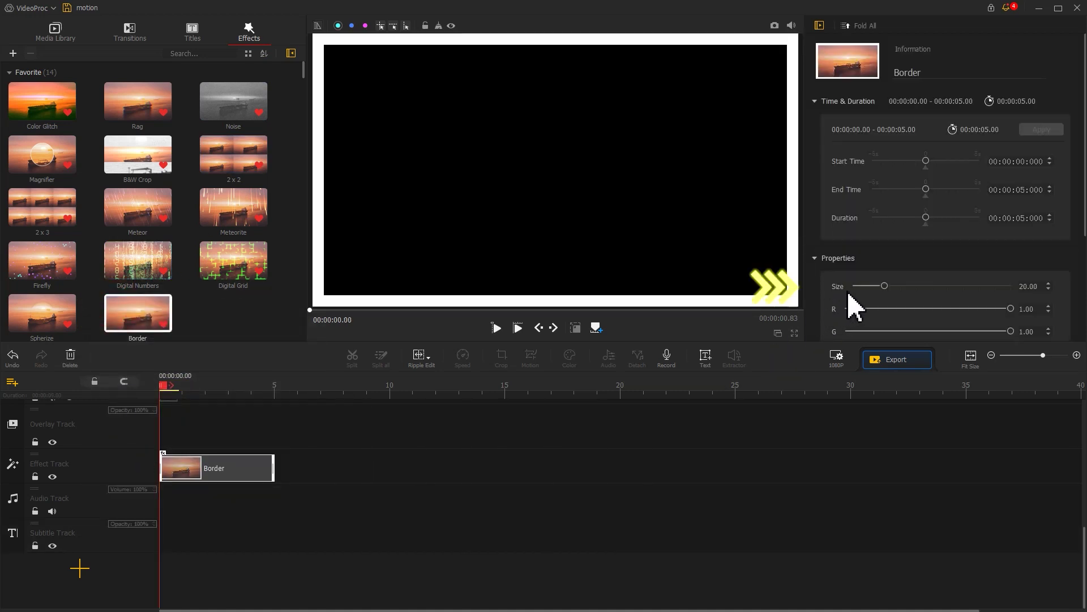
pyautogui.moveTo(884, 286)
pyautogui.mouseDown()
pyautogui.moveTo(862, 287)
pyautogui.moveTo(878, 290)
pyautogui.mouseUp()
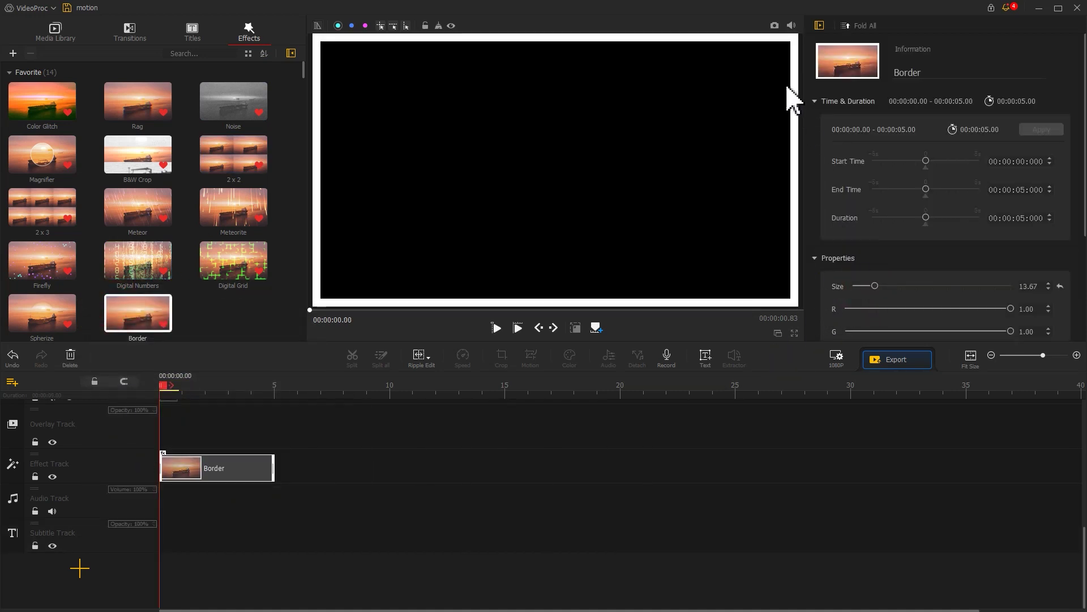
# Save a snapshot of the white border frame and import the texture background, snapshot pictures and music into the media library.
pyautogui.click(776, 26)
pyautogui.click(776, 26)
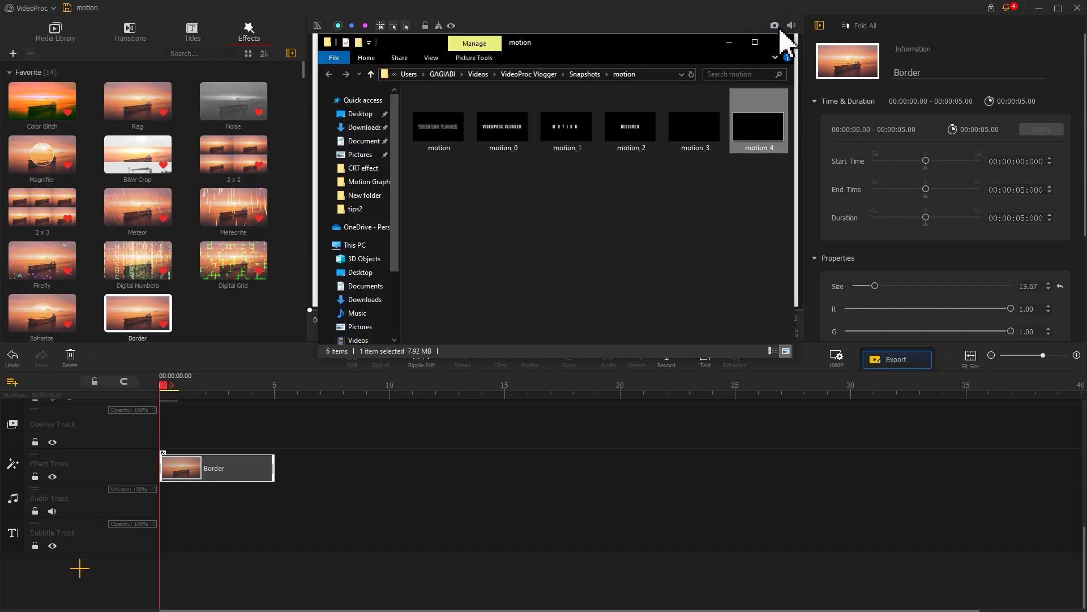
pyautogui.moveTo(776, 136); pyautogui.dragTo(145, 238)
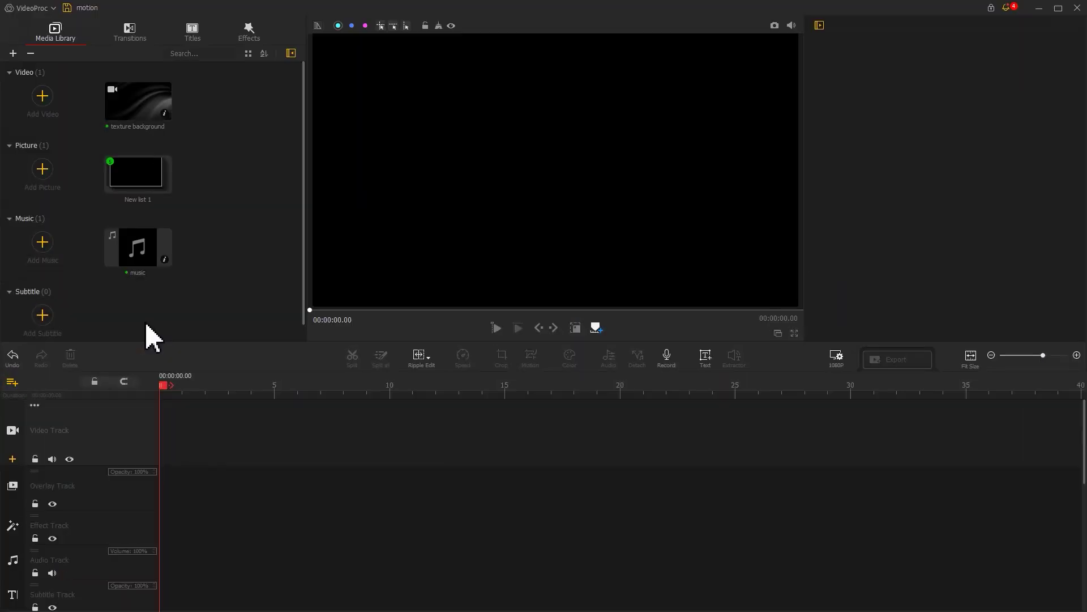
# Add several new overlay tracks to the timeline for stacking the title pictures.
pyautogui.click(12, 383)
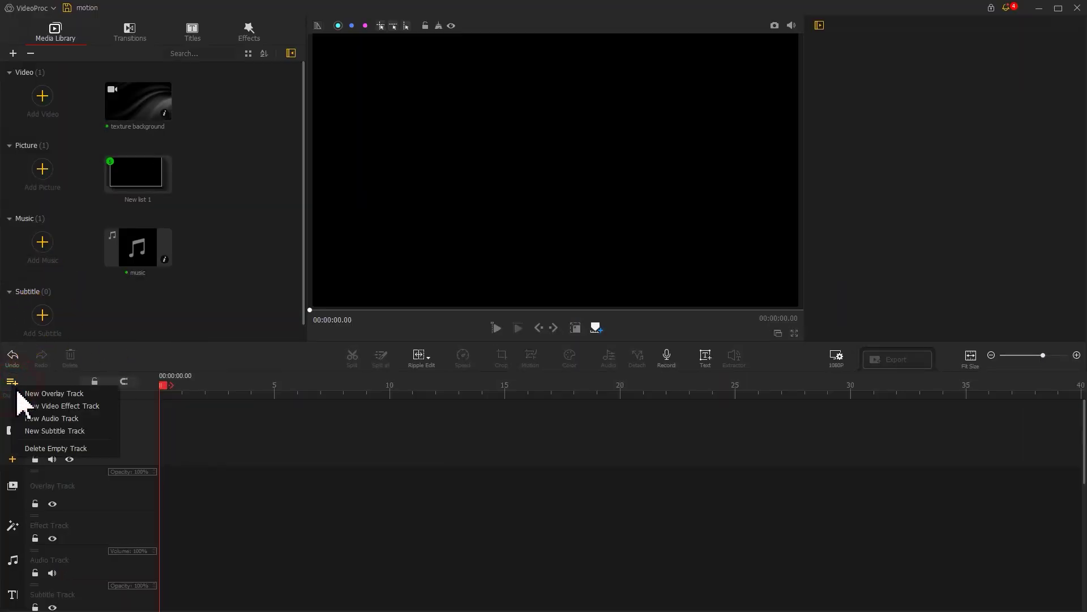
pyautogui.click(18, 393)
pyautogui.click(12, 383)
pyautogui.click(23, 392)
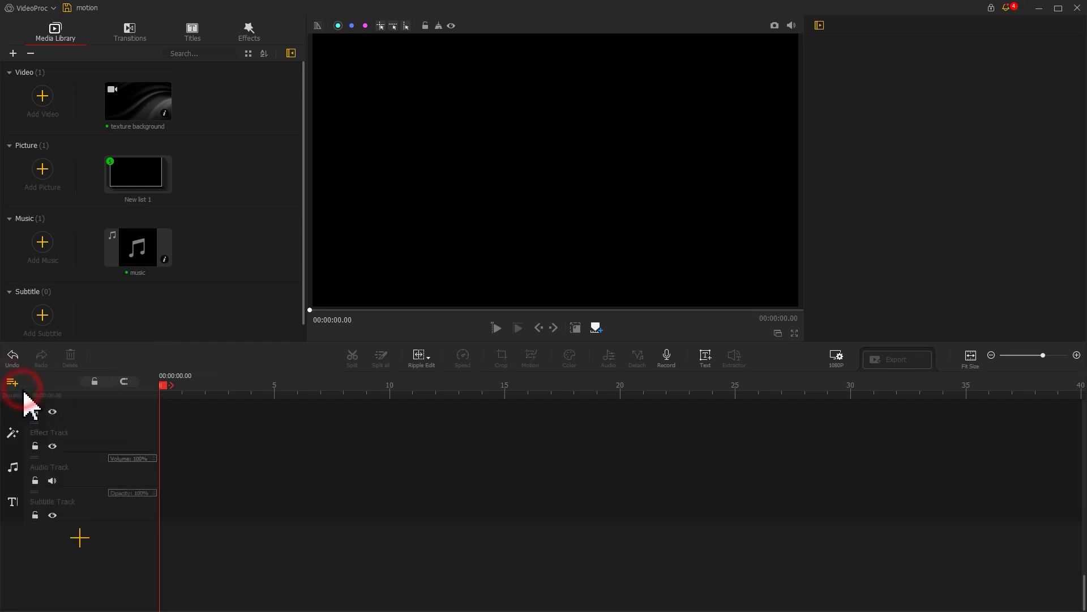
pyautogui.scroll(4, 108, 458)
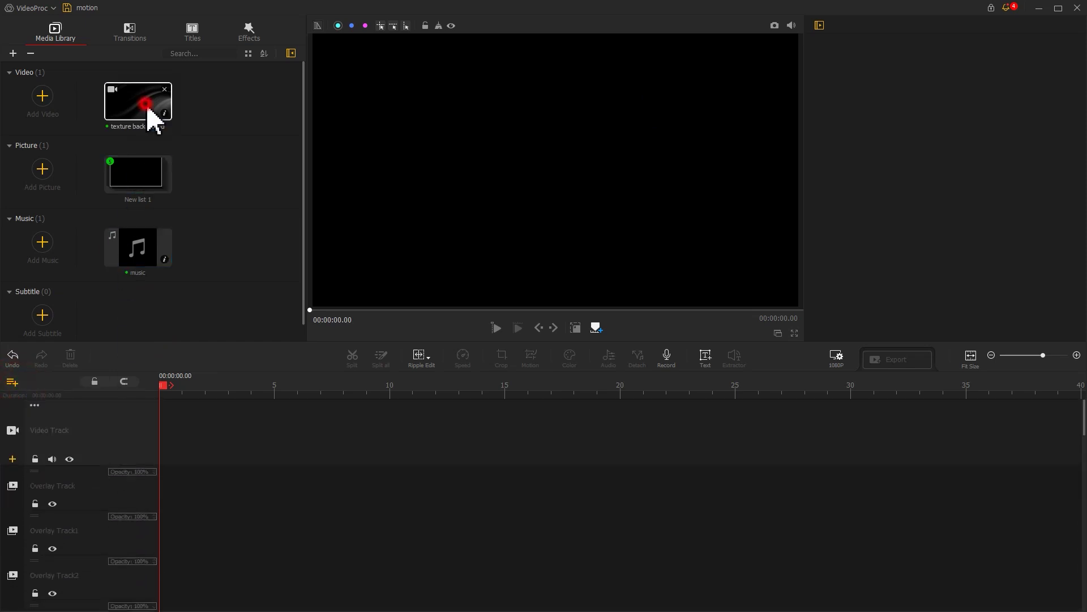
# Place the texture background at the start of the video track and pictures 1 and 2 on the first overlay track.
pyautogui.moveTo(152, 118); pyautogui.dragTo(169, 413)
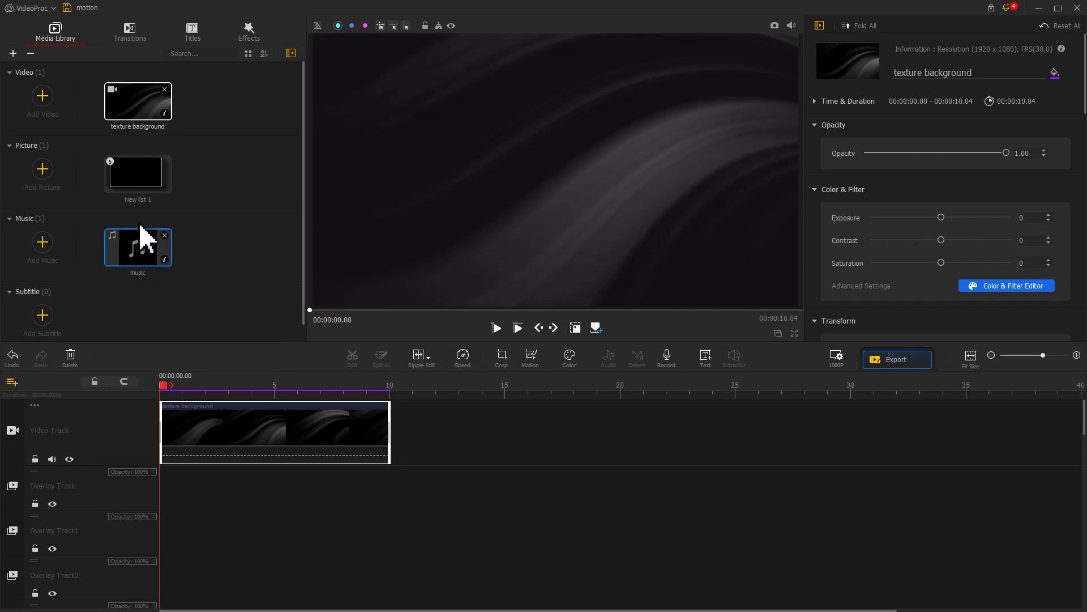
pyautogui.doubleClick(137, 181)
pyautogui.moveTo(136, 172); pyautogui.dragTo(170, 535)
pyautogui.click(48, 159)
pyautogui.moveTo(54, 173); pyautogui.dragTo(205, 492)
pyautogui.moveTo(170, 544); pyautogui.dragTo(178, 496)
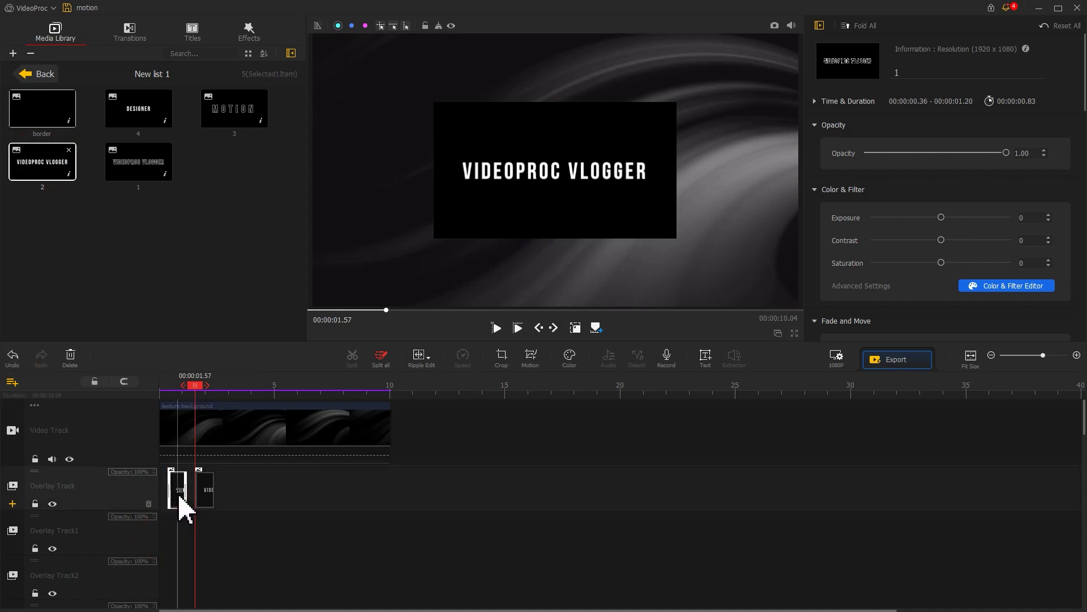
# Fit the outlined and solid title pictures on the overlay track to the screen height.
pyautogui.moveTo(1080, 84); pyautogui.dragTo(1068, 213)
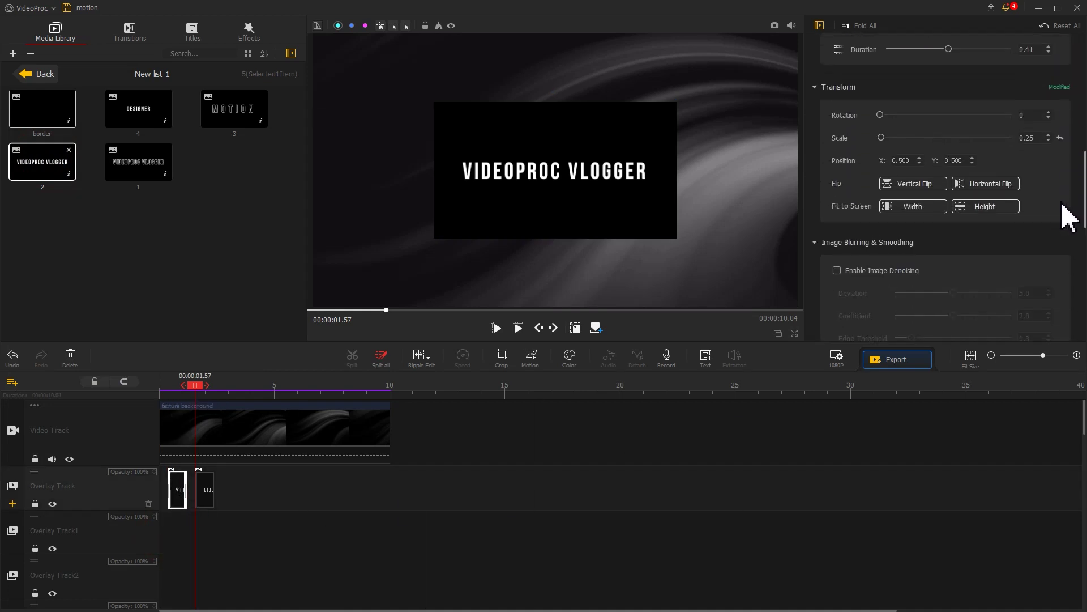
pyautogui.click(987, 204)
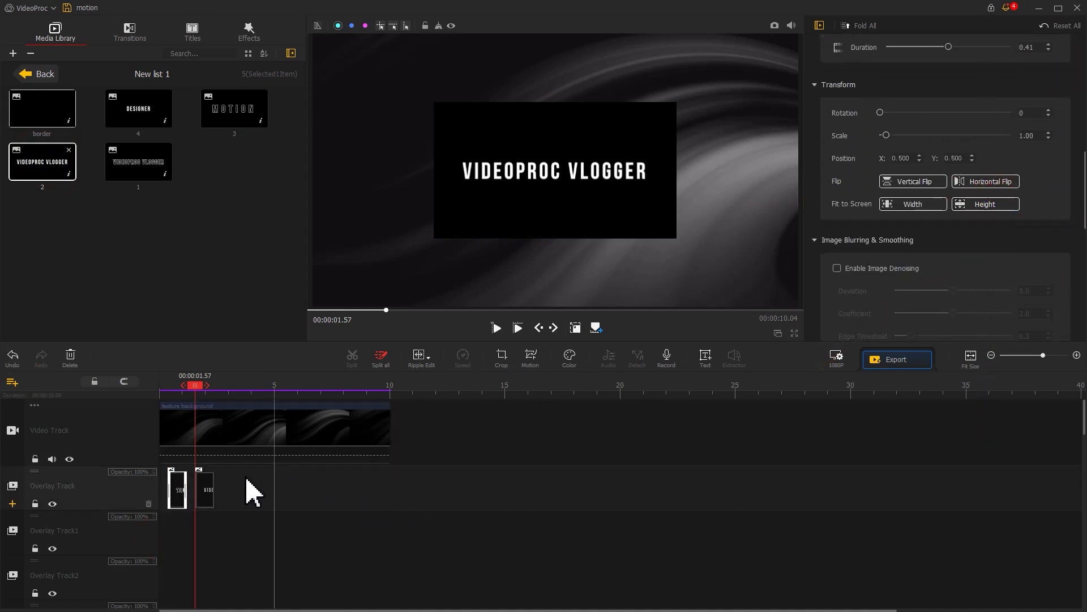
pyautogui.click(208, 498)
pyautogui.click(987, 208)
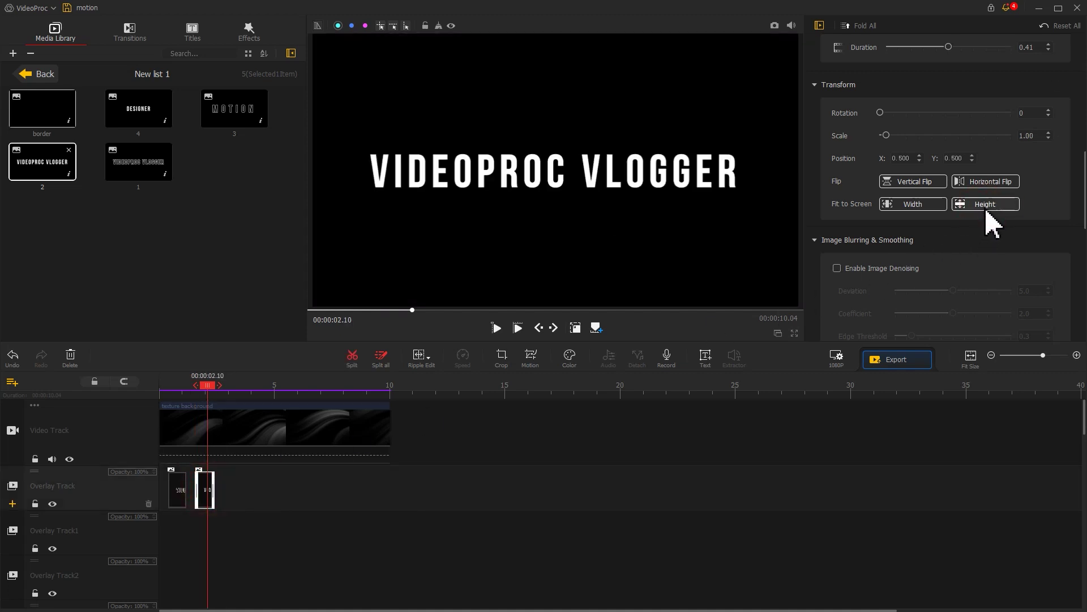
# Set the blend mode of both title pictures to Screen.
pyautogui.moveTo(1081, 200); pyautogui.dragTo(1049, 371)
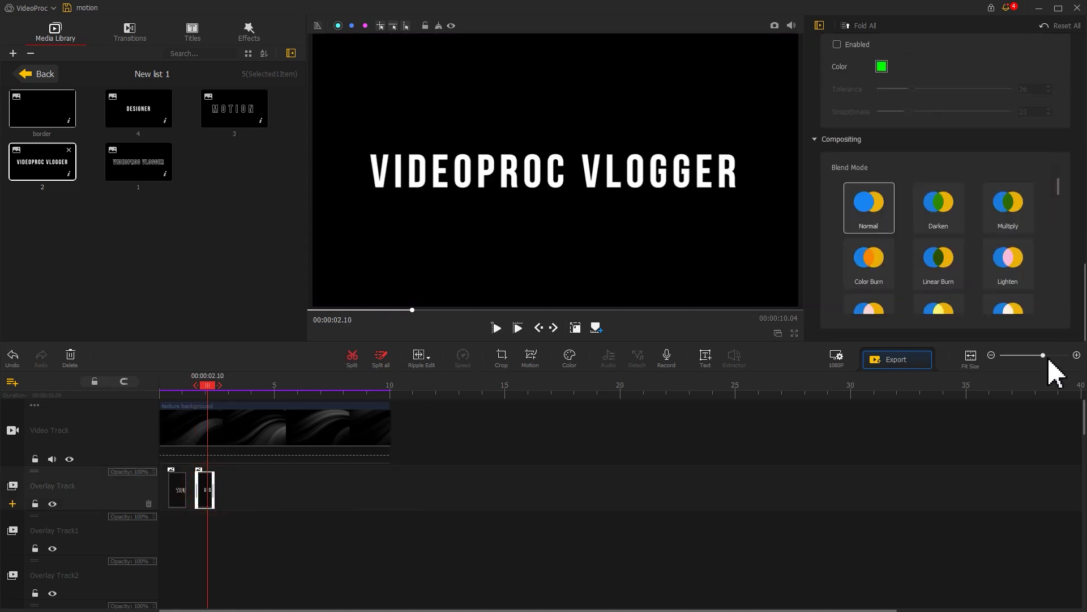
pyautogui.moveTo(1058, 192); pyautogui.dragTo(1057, 207)
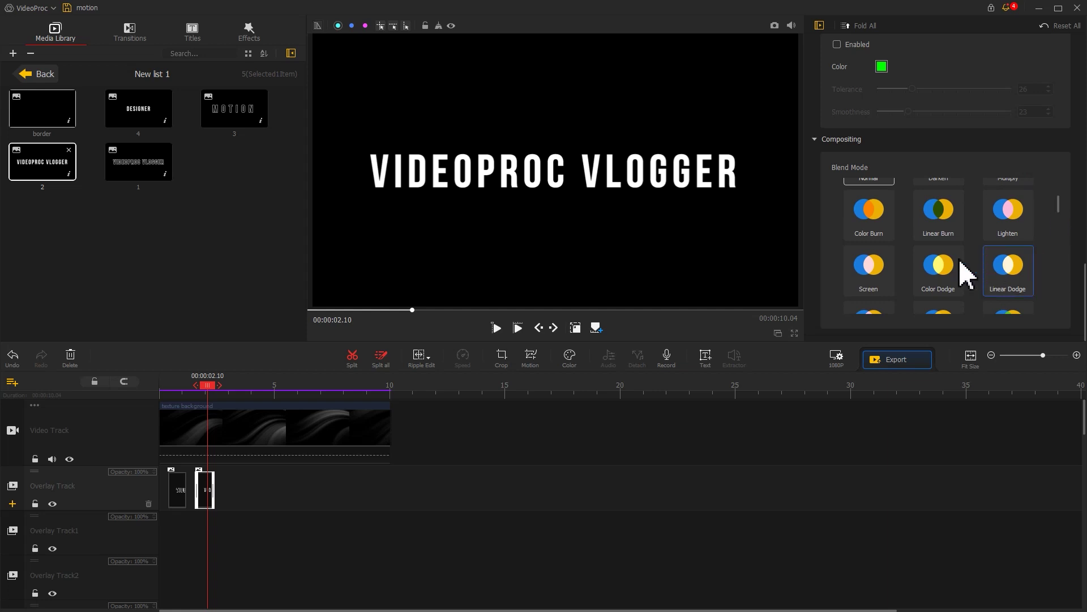
pyautogui.click(872, 267)
pyautogui.click(181, 491)
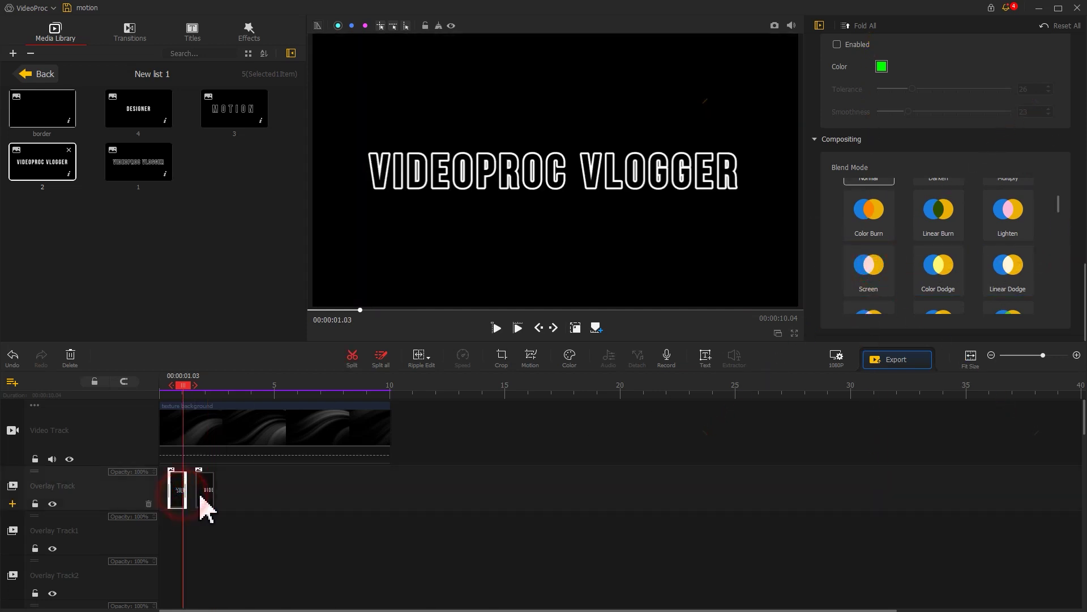
pyautogui.click(864, 295)
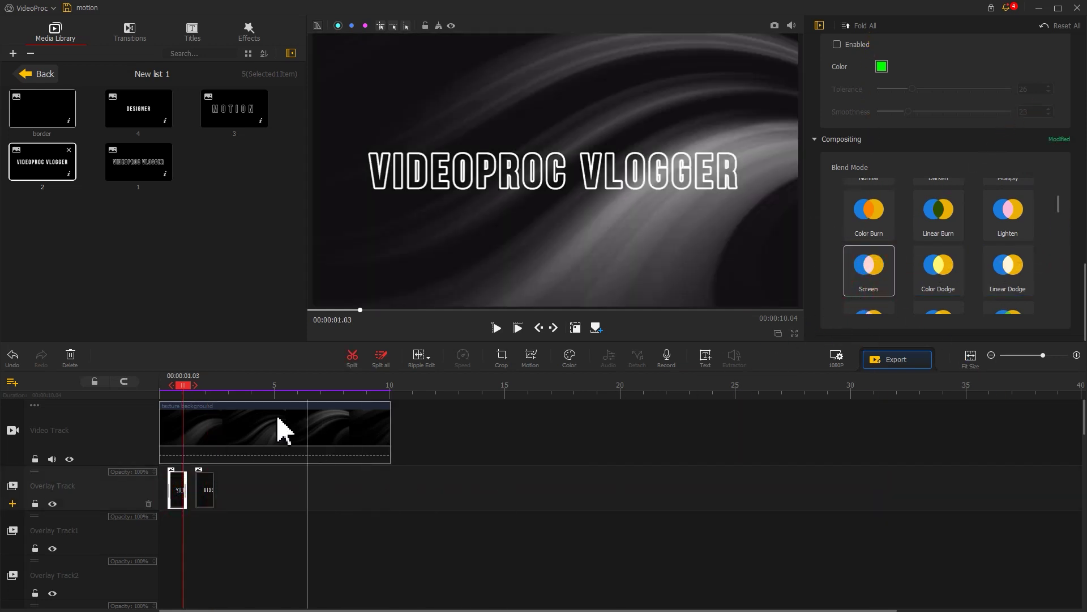
# Move picture 1 to the timeline start and extend it to about 2 seconds, with picture 2 moved onto Overlay Track1.
pyautogui.scroll(5, 515, 393)
pyautogui.moveTo(226, 485); pyautogui.dragTo(141, 502)
pyautogui.moveTo(382, 503); pyautogui.dragTo(397, 544)
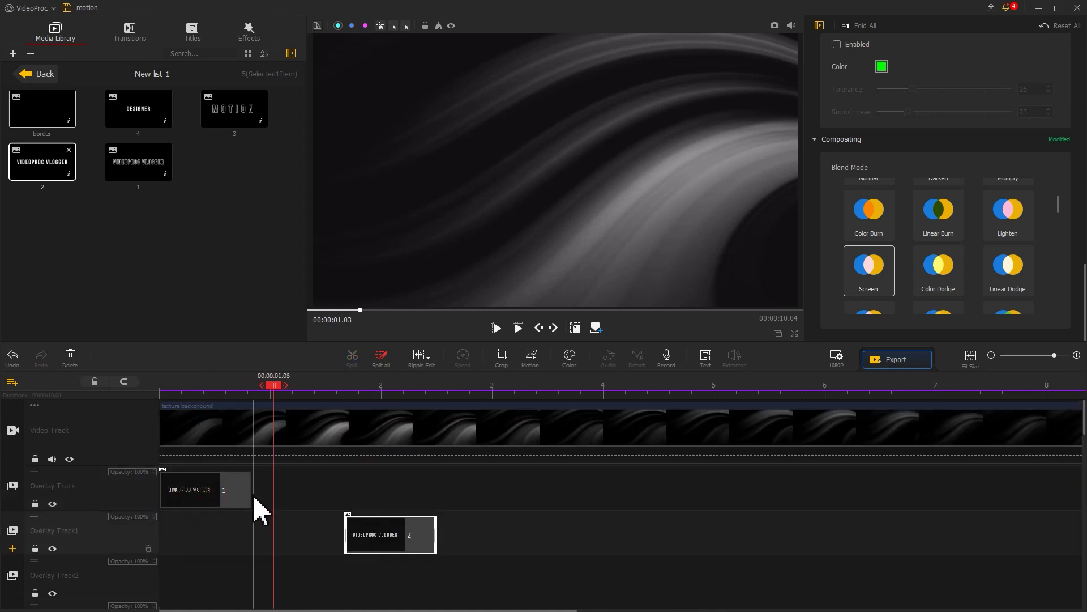
pyautogui.moveTo(251, 491); pyautogui.dragTo(383, 493)
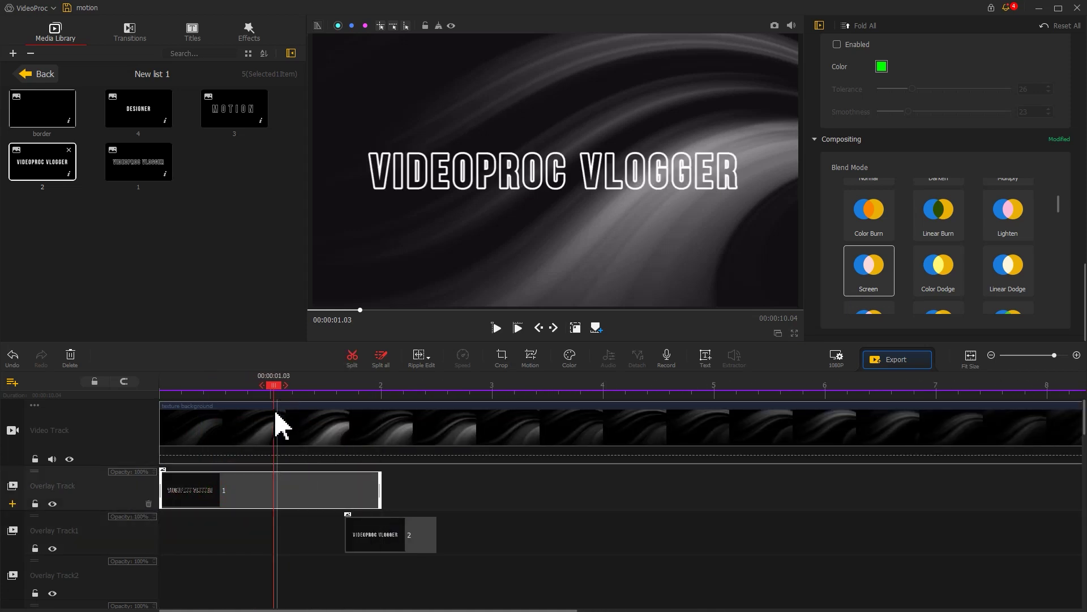
# Split the outlined title clip on the first overlay track at 00:00:01.33.
pyautogui.moveTo(283, 387); pyautogui.dragTo(312, 395)
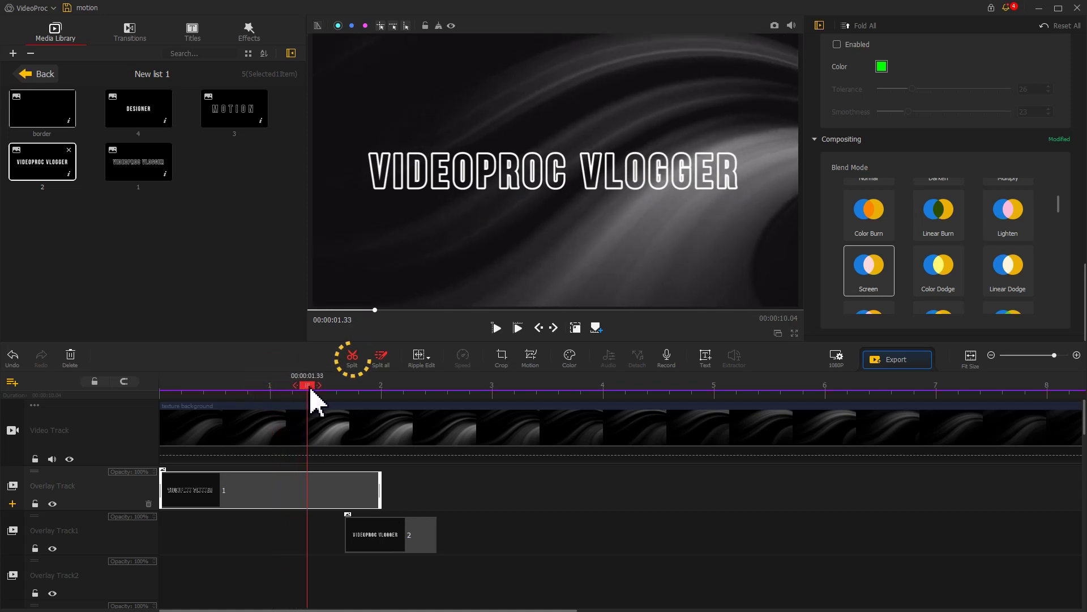
pyautogui.click(356, 359)
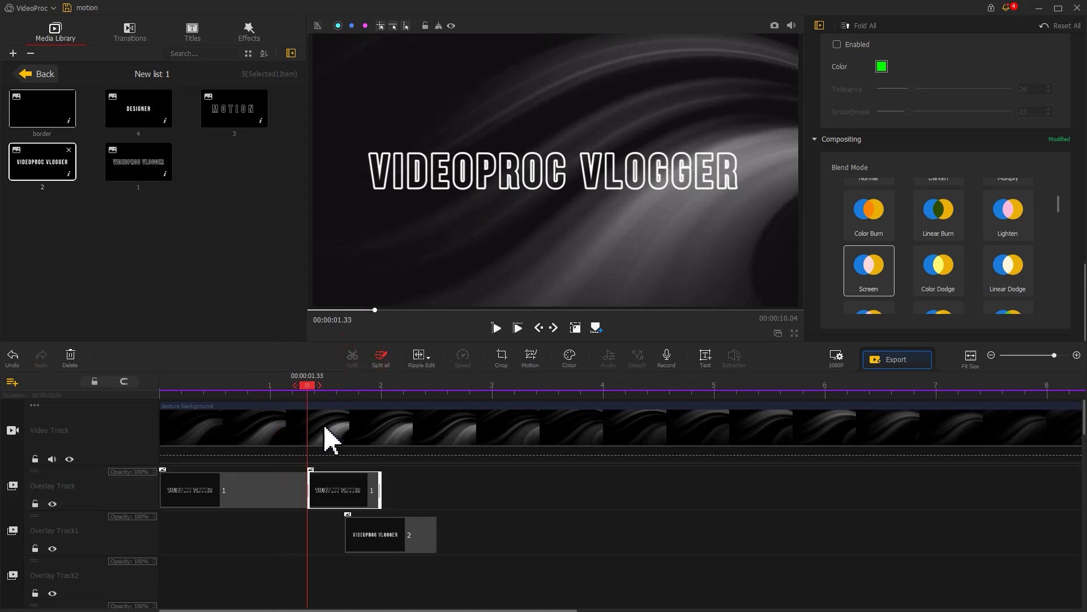
# Bring up the fade-in settings of the first part of the outlined title clip.
pyautogui.click(285, 491)
pyautogui.click(1082, 320)
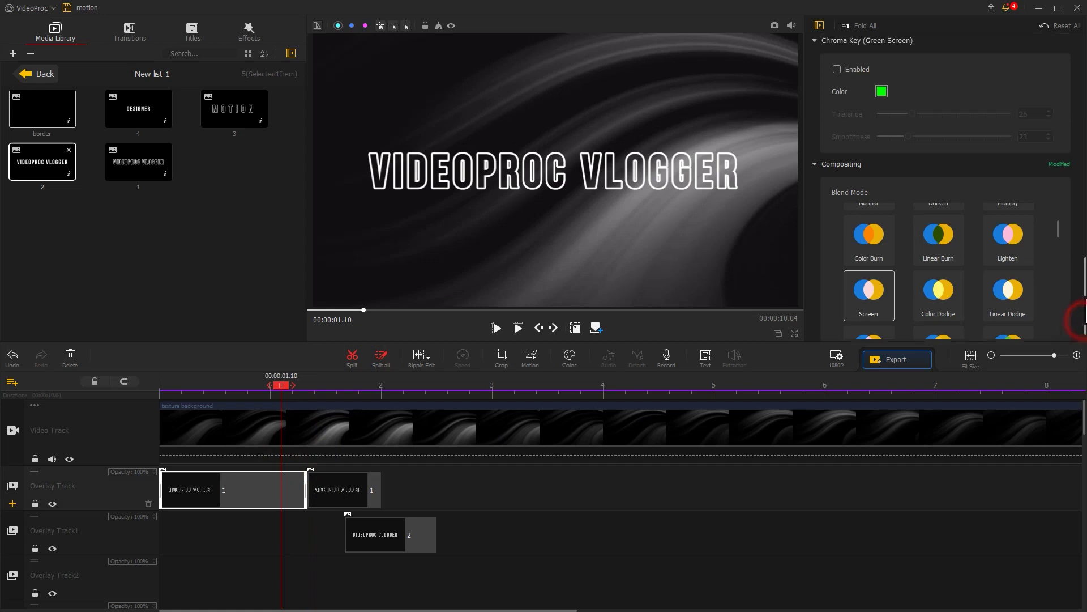
pyautogui.moveTo(1083, 320); pyautogui.dragTo(1083, 171)
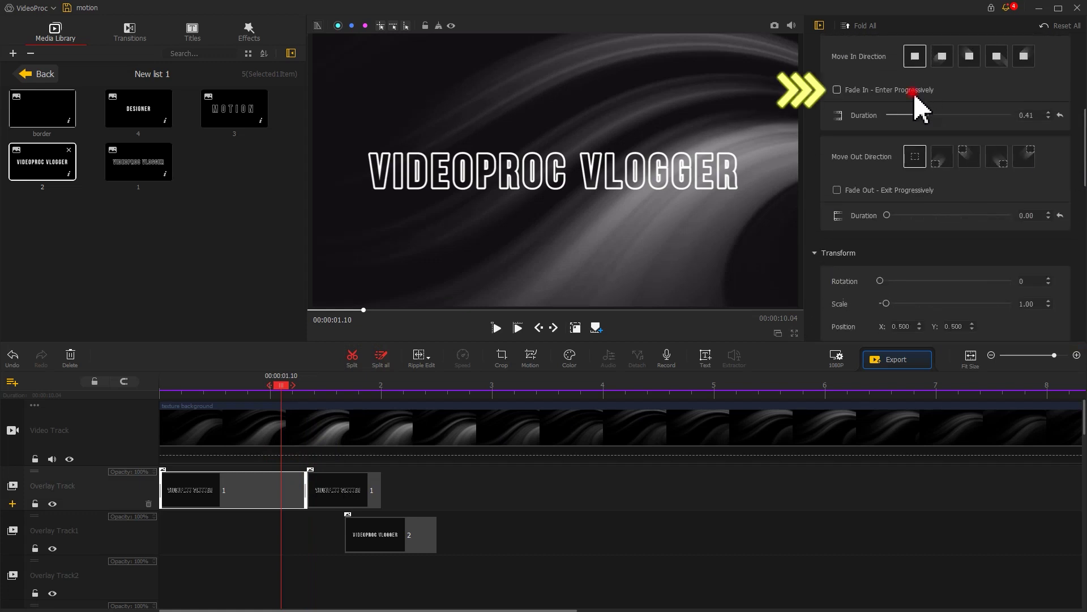
# Crop the second part of the outlined title clip to the word VLOGGER and shift it horizontally to X 0.765.
pyautogui.click(339, 498)
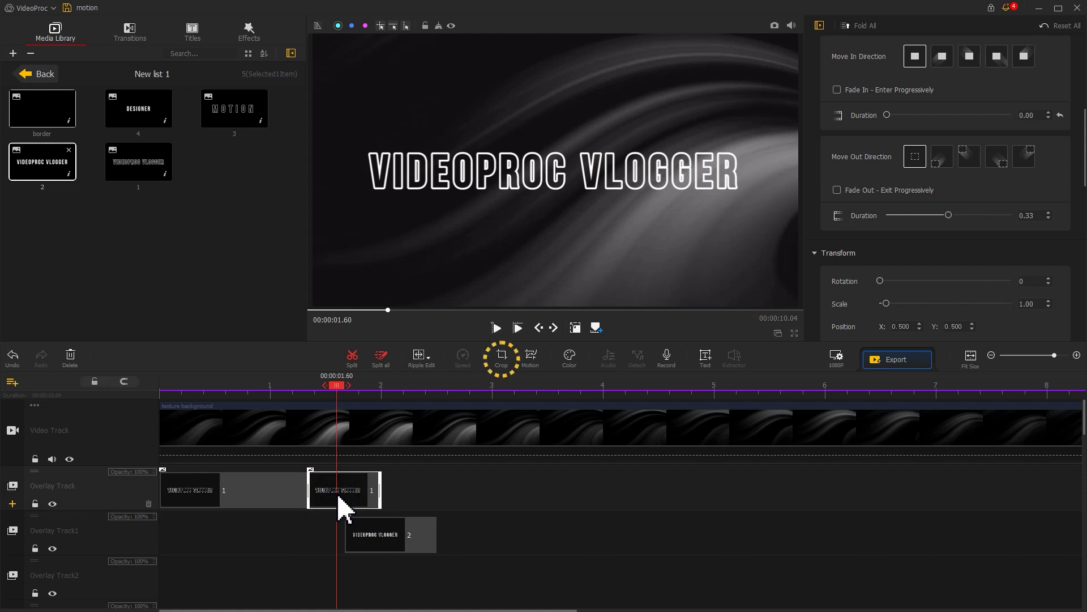
pyautogui.click(513, 362)
pyautogui.moveTo(189, 235); pyautogui.dragTo(401, 233)
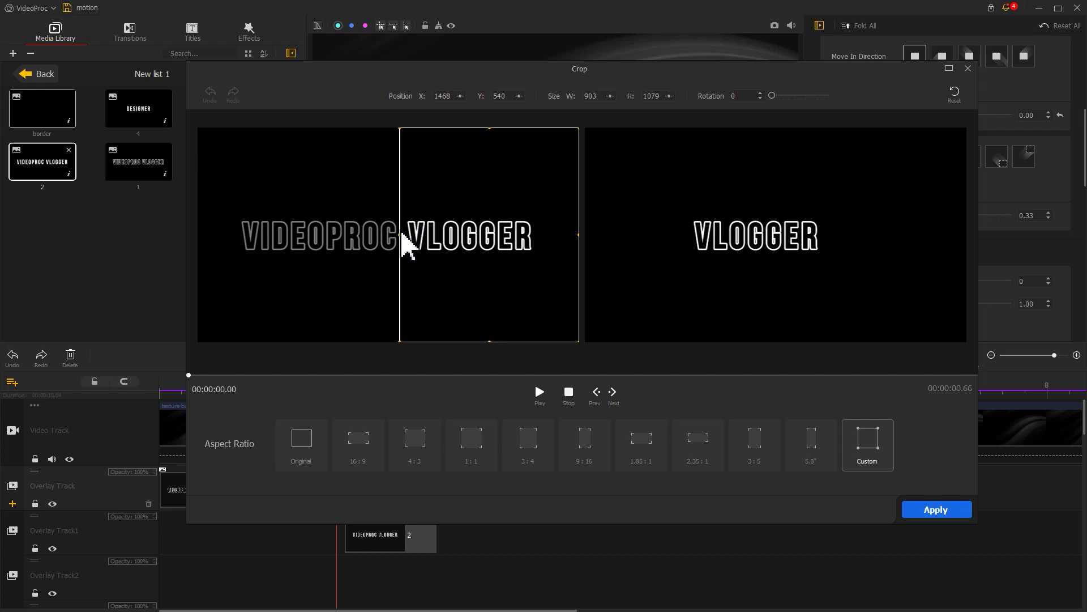
pyautogui.click(931, 511)
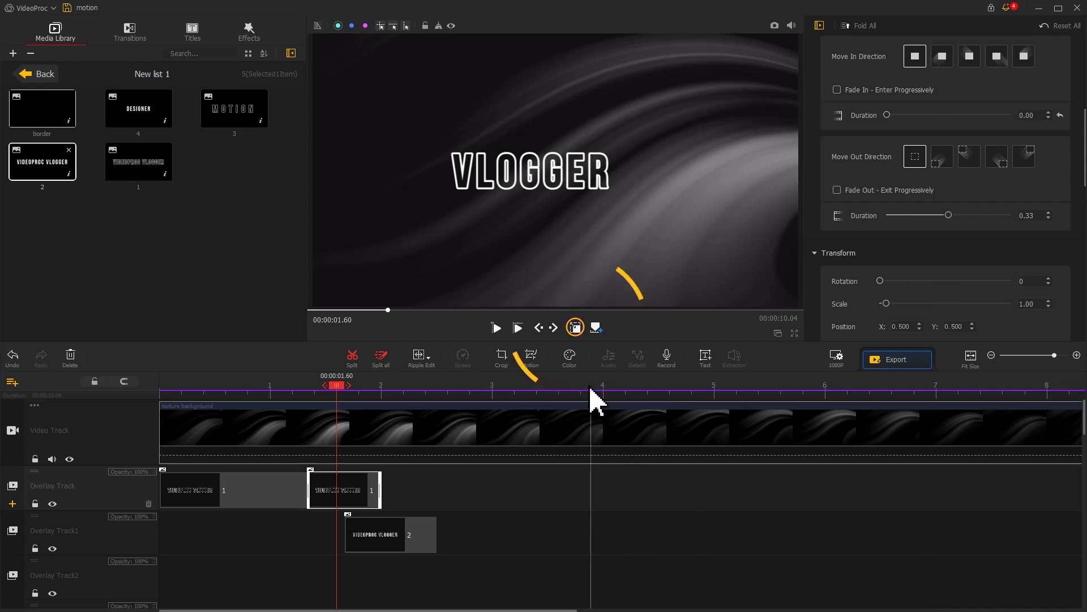
pyautogui.click(555, 277)
pyautogui.moveTo(556, 277); pyautogui.dragTo(686, 274)
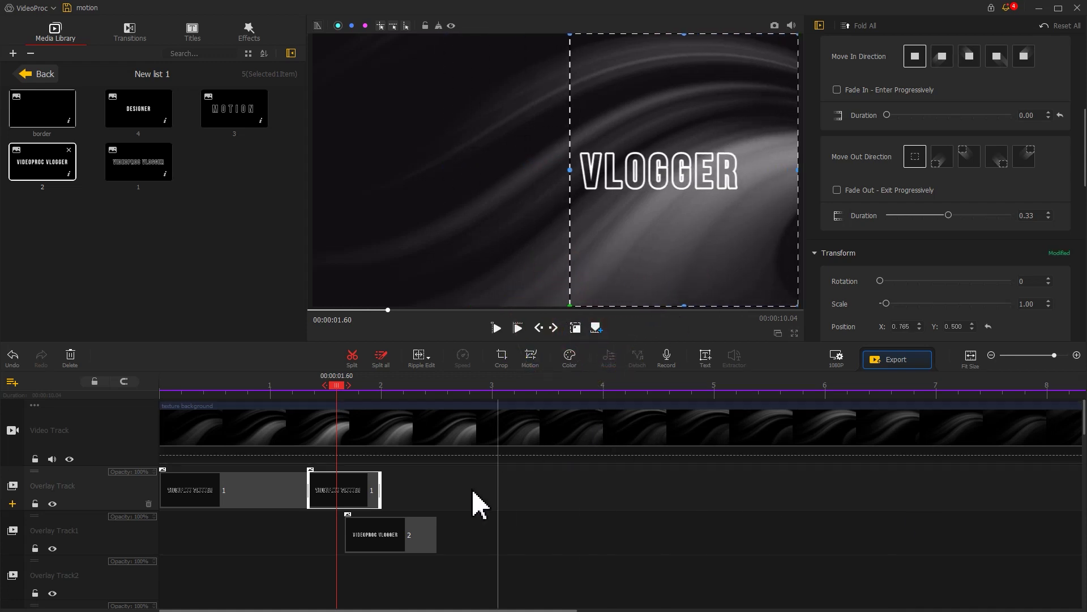
# Place the solid title clip from 00:00:01.33 to about 3.8 seconds on Overlay Track1 and crop it to the word VIDEOPROC.
pyautogui.moveTo(396, 537)
pyautogui.mouseDown()
pyautogui.moveTo(357, 545)
pyautogui.moveTo(594, 519)
pyautogui.moveTo(581, 519)
pyautogui.mouseUp()
pyautogui.click(507, 359)
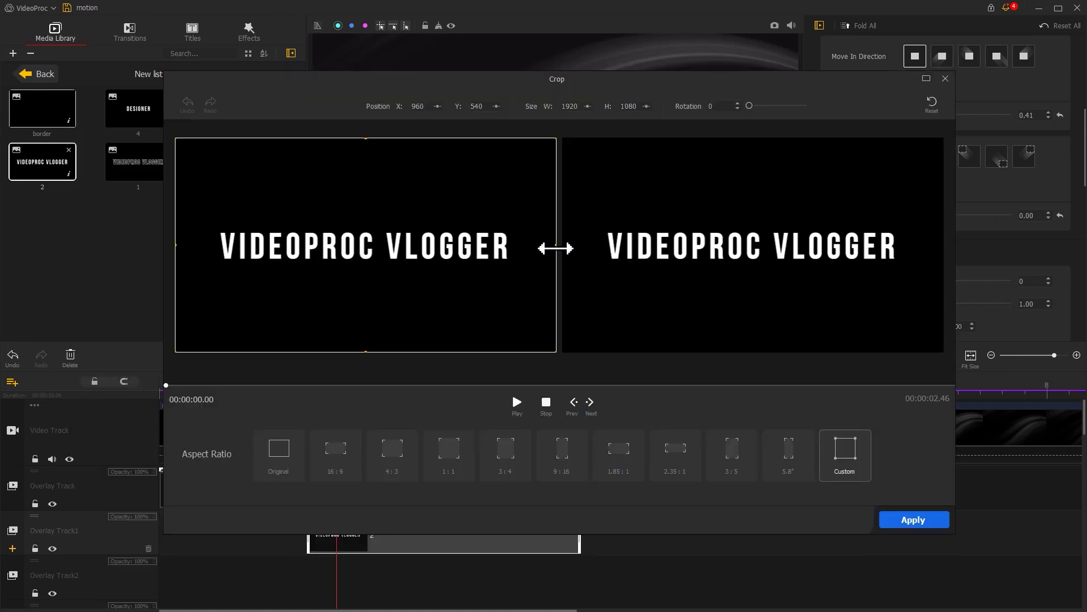
pyautogui.moveTo(556, 245); pyautogui.dragTo(379, 247)
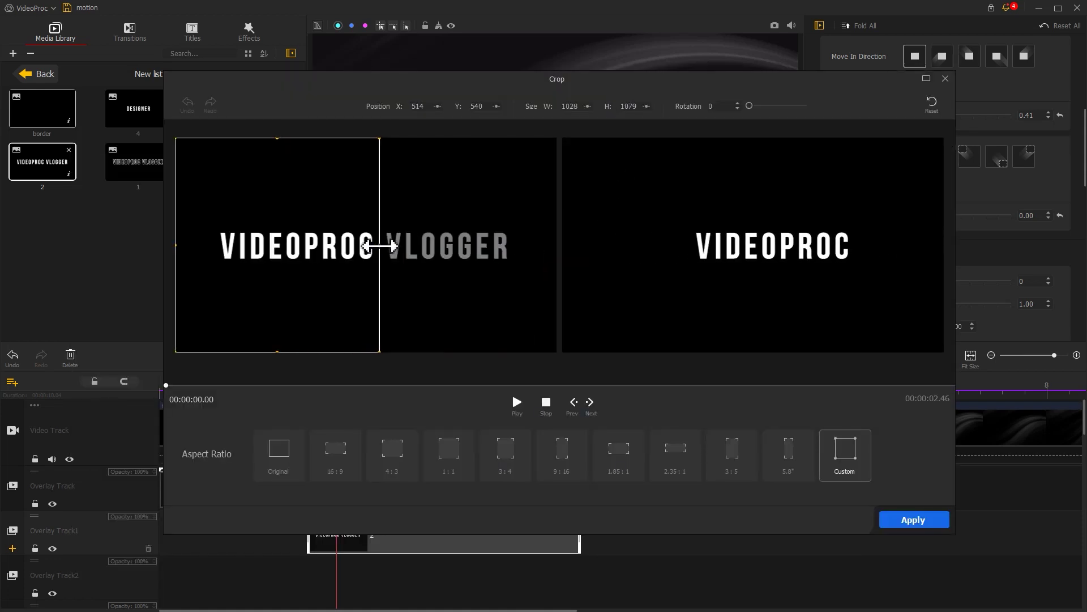
pyautogui.click(914, 519)
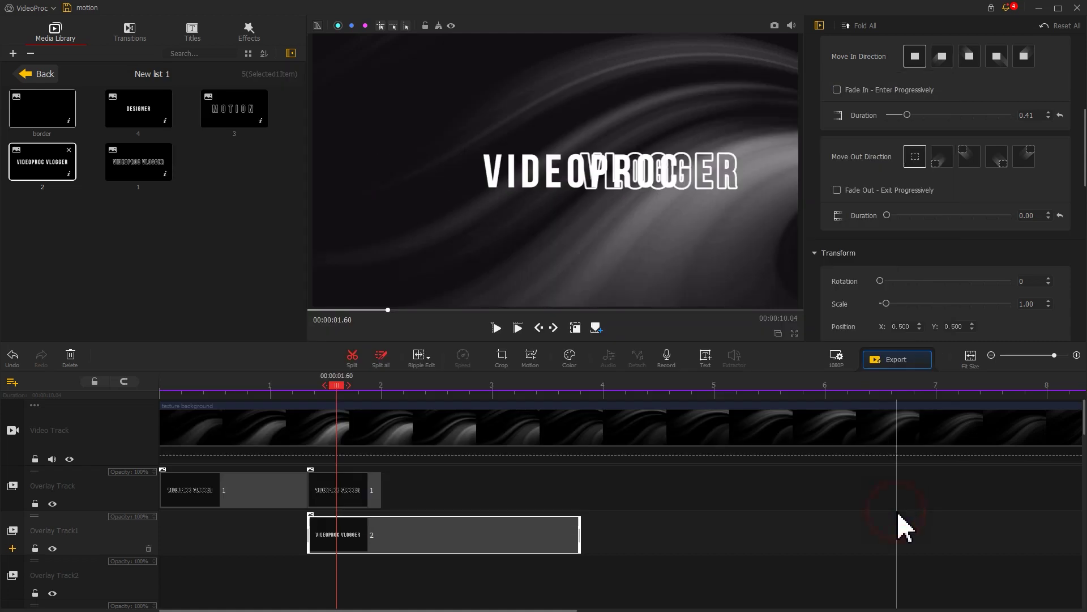
# Move the cropped VIDEOPROC picture in the preview to X 0.267, beside the outlined VLOGGER.
pyautogui.click(576, 328)
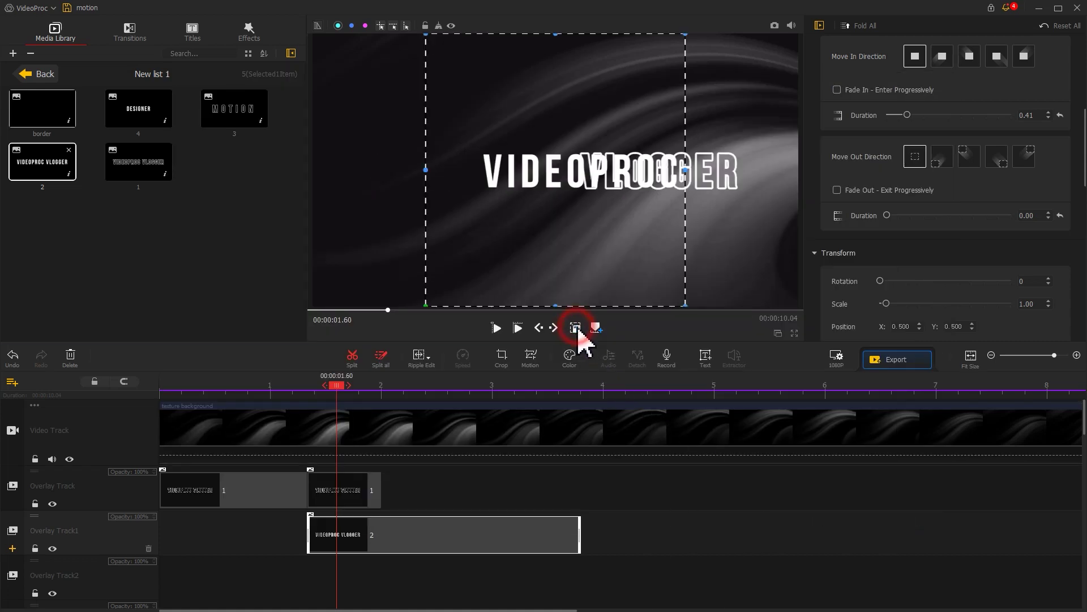
pyautogui.moveTo(578, 296); pyautogui.dragTo(451, 291)
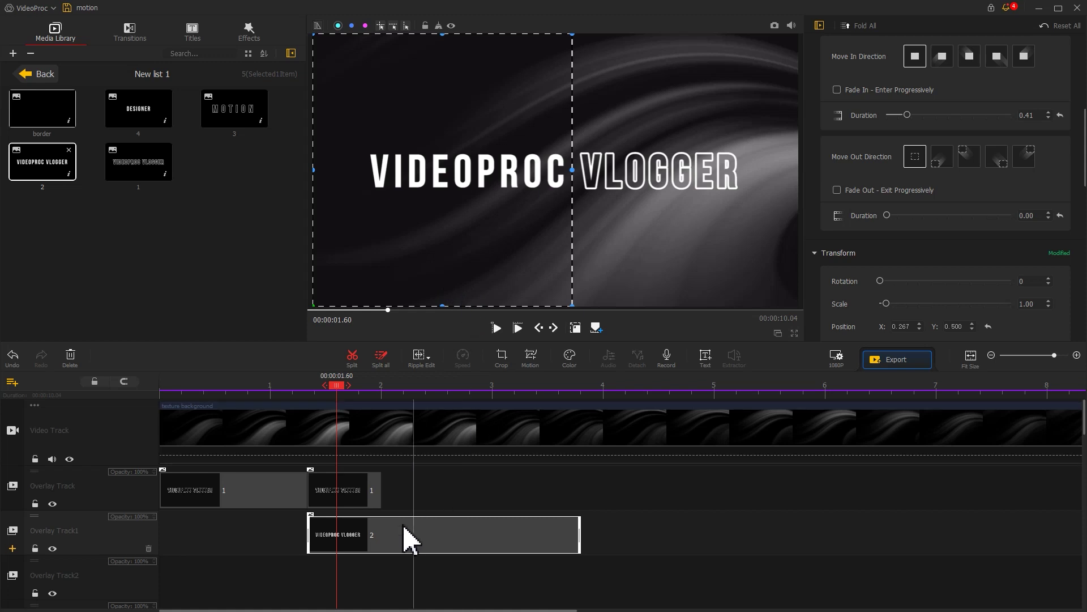
# Copy the VIDEOPROC clip to Overlay Track2, starting at about 2 seconds and ending level with the original clip.
pyautogui.click(378, 535)
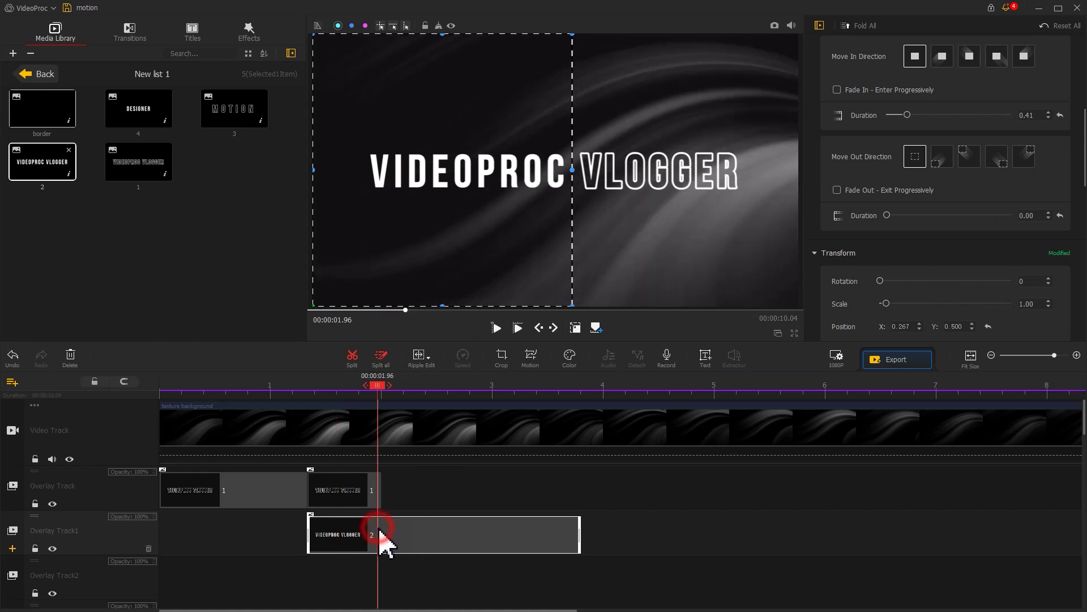
pyautogui.rightClick(335, 573)
pyautogui.click(357, 593)
pyautogui.moveTo(355, 595); pyautogui.dragTo(403, 592)
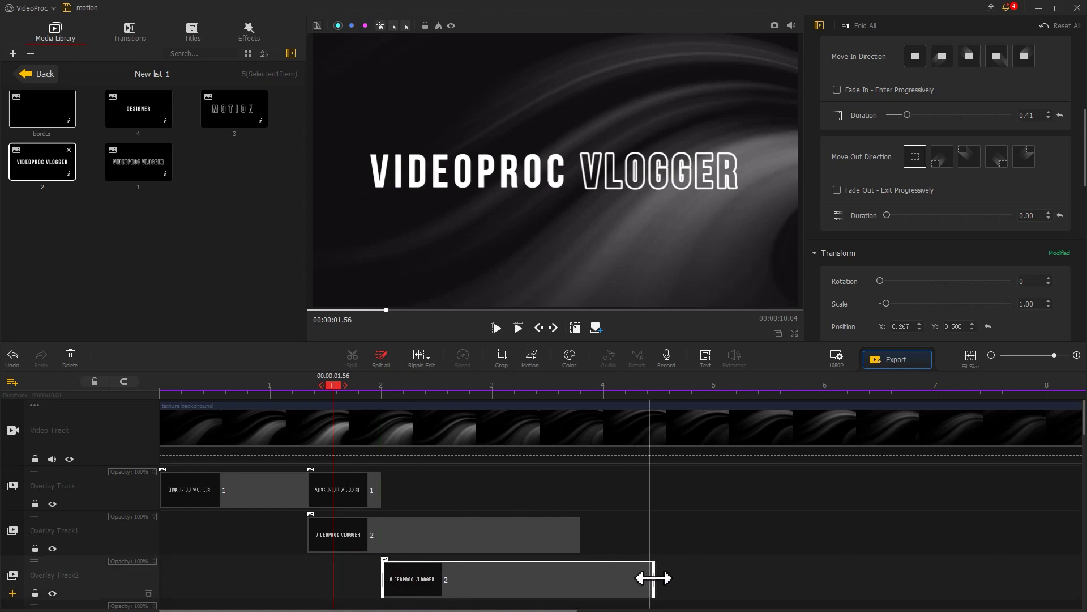
pyautogui.moveTo(654, 578); pyautogui.dragTo(579, 578)
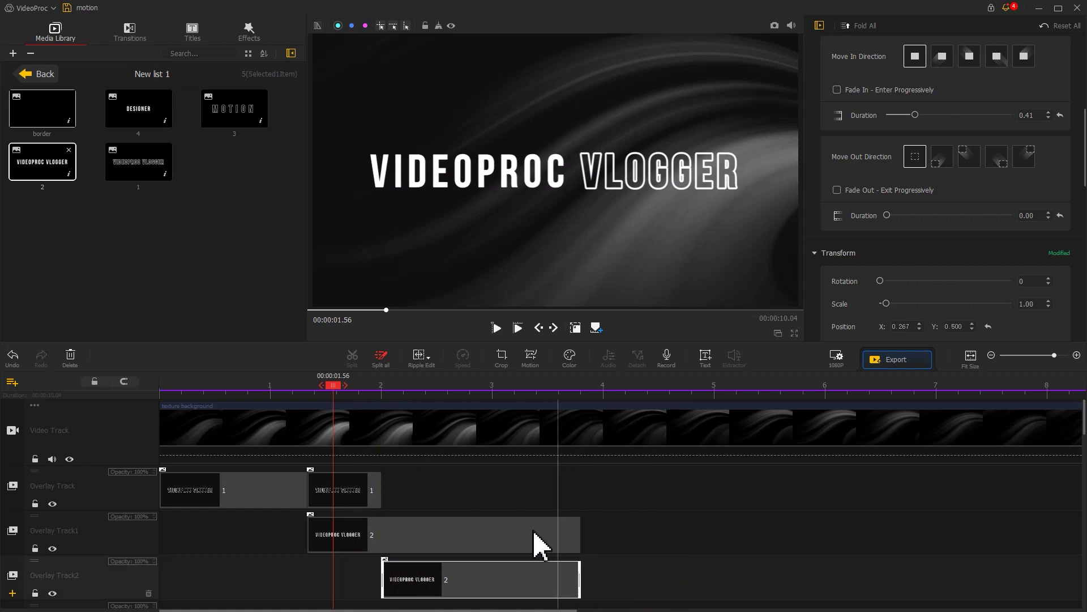
# Reset the copied clip's crop and crop it to the word VLOGGER instead.
pyautogui.click(502, 356)
pyautogui.moveTo(433, 132); pyautogui.dragTo(520, 49)
pyautogui.click(925, 79)
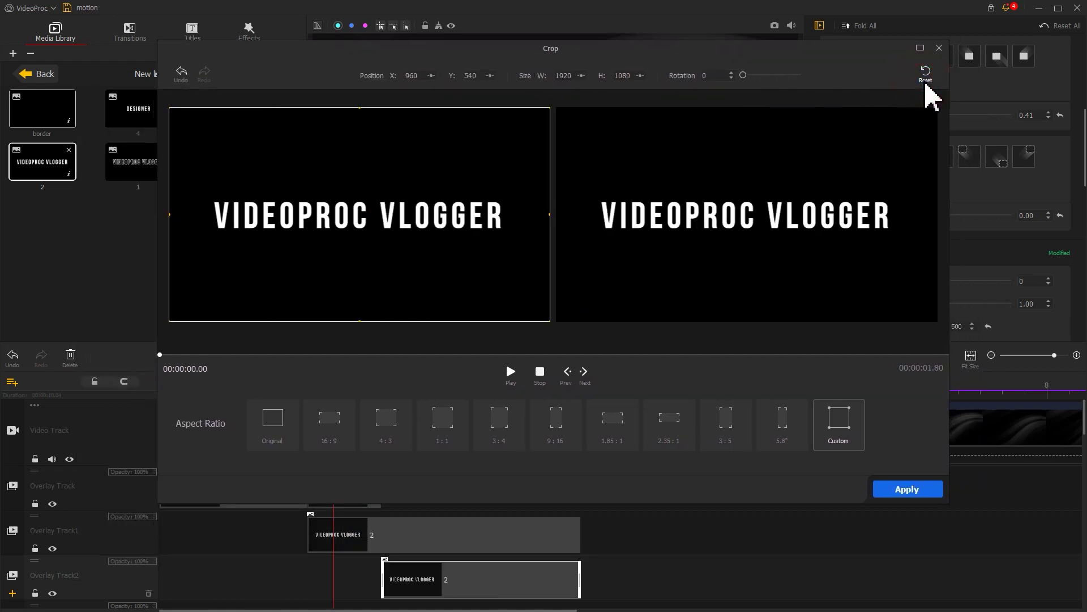
pyautogui.moveTo(170, 214); pyautogui.dragTo(376, 222)
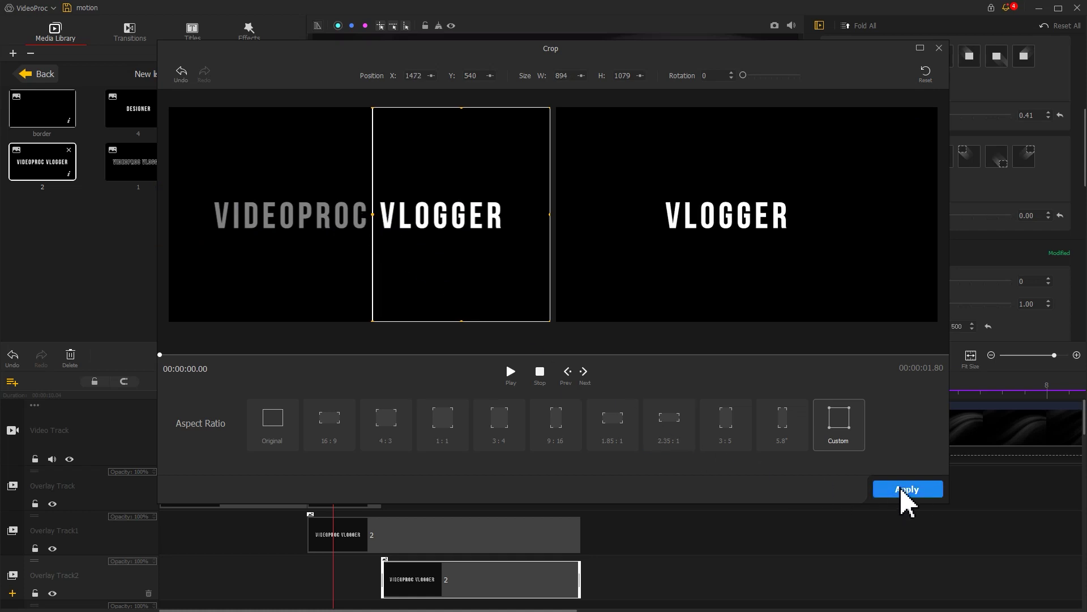
pyautogui.click(909, 489)
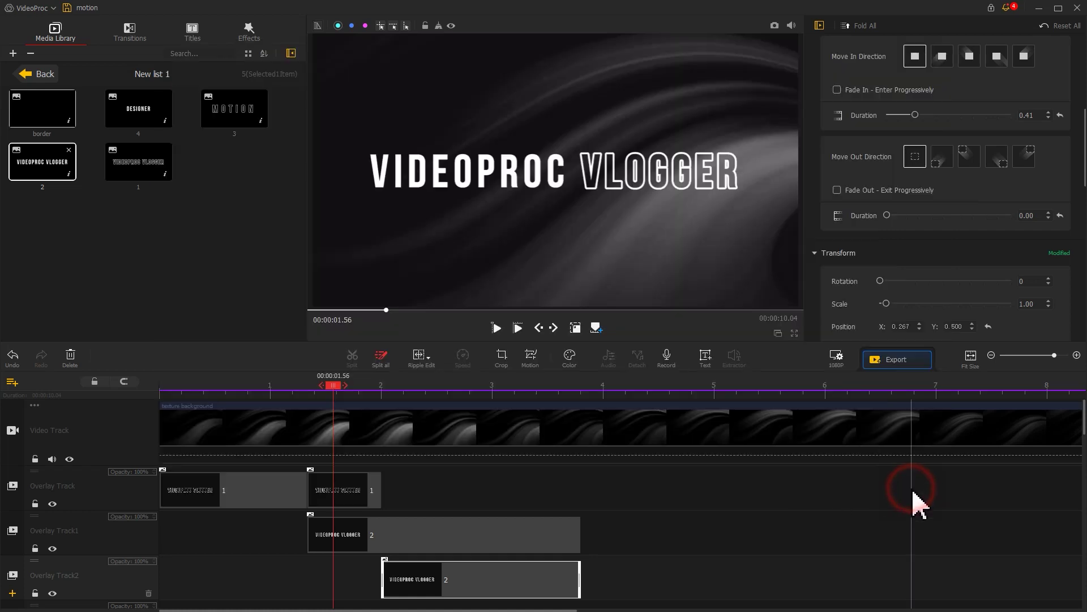
# Move the solid VLOGGER picture in the preview to X 0.767, beside the solid VIDEOPROC.
pyautogui.click(510, 387)
pyautogui.moveTo(473, 280); pyautogui.dragTo(716, 279)
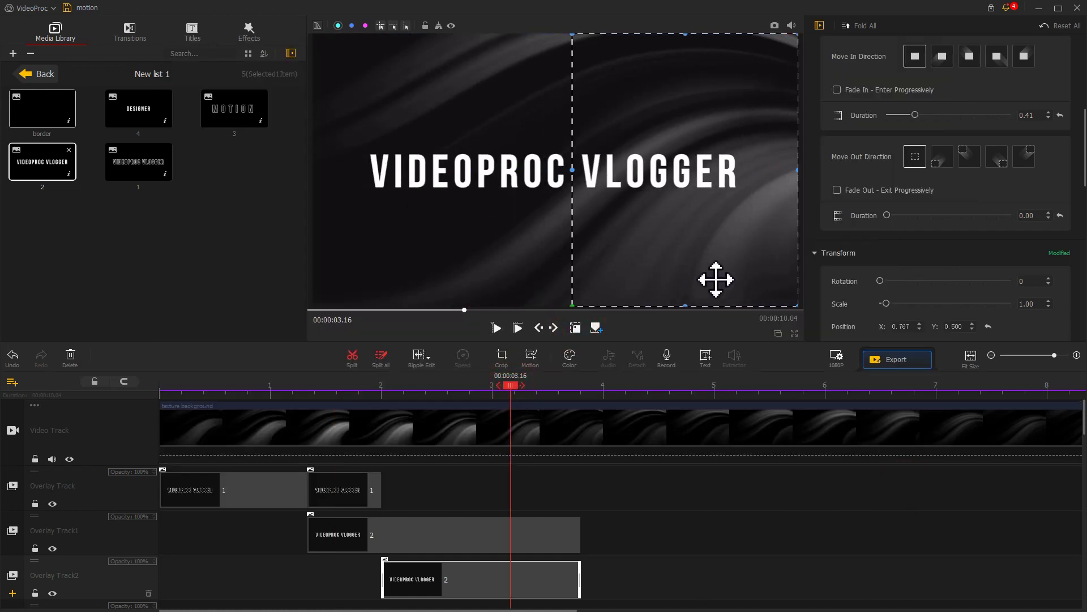
pyautogui.click(576, 328)
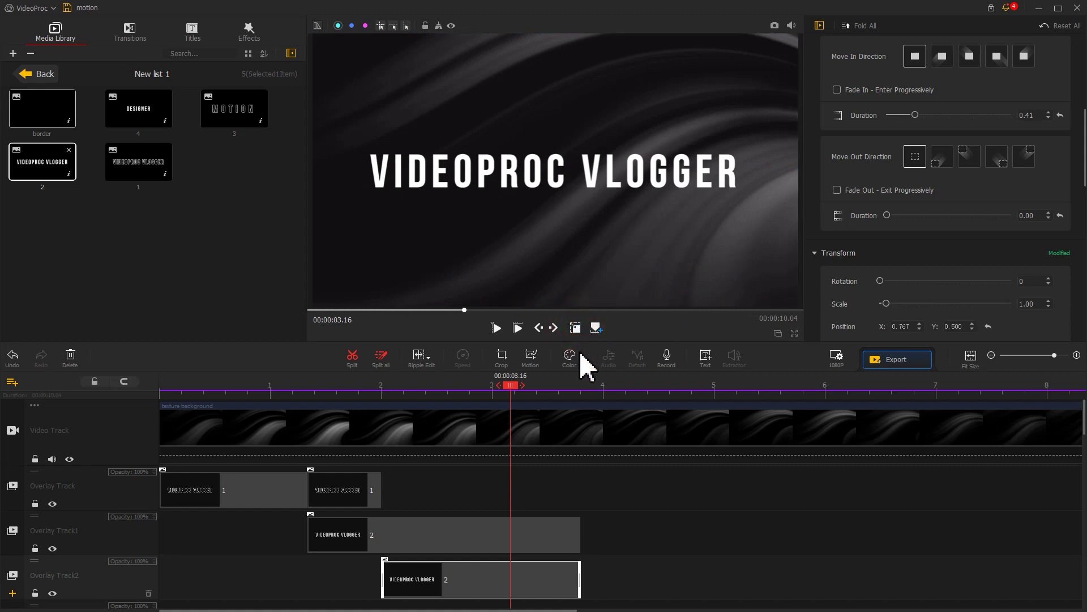
# Add picture 3 (MOTION) to the first overlay track at about 3.9 seconds and extend it to the background's end.
pyautogui.click(592, 389)
pyautogui.moveTo(234, 108); pyautogui.dragTo(612, 505)
pyautogui.scroll(-2, 461, 427)
pyautogui.moveTo(453, 490); pyautogui.dragTo(784, 492)
# Add picture 4 (DESIGNER) to Overlay Track2, running from about 5.1 seconds to the background's end.
pyautogui.moveTo(138, 108); pyautogui.dragTo(465, 589)
pyautogui.moveTo(493, 580); pyautogui.dragTo(782, 584)
pyautogui.moveTo(444, 580); pyautogui.dragTo(475, 580)
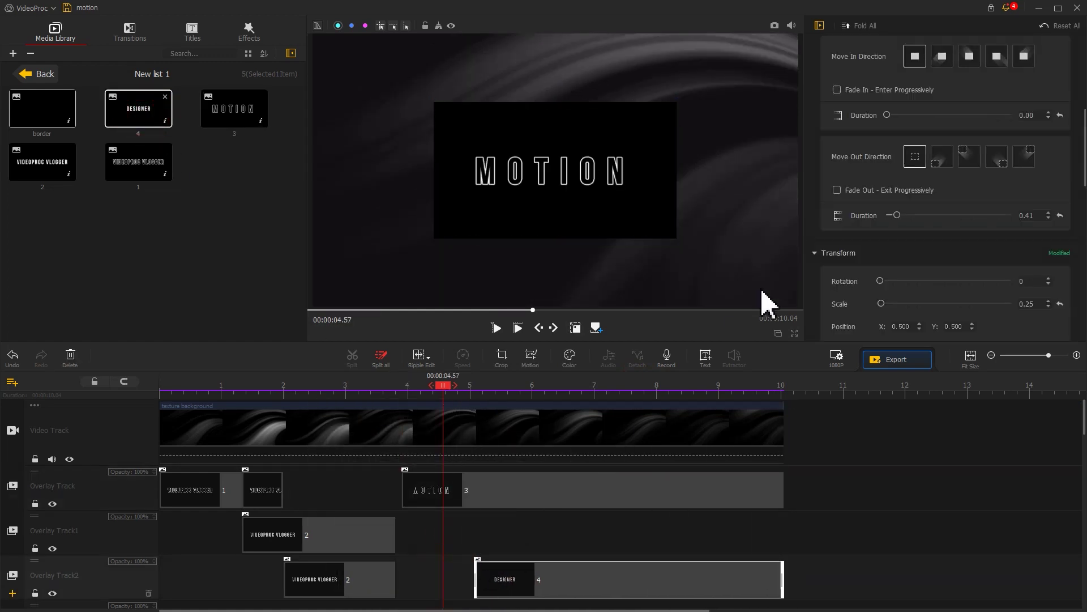
# Set the blend mode of the DESIGNER and MOTION pictures to Screen.
pyautogui.moveTo(1082, 178); pyautogui.dragTo(1060, 357)
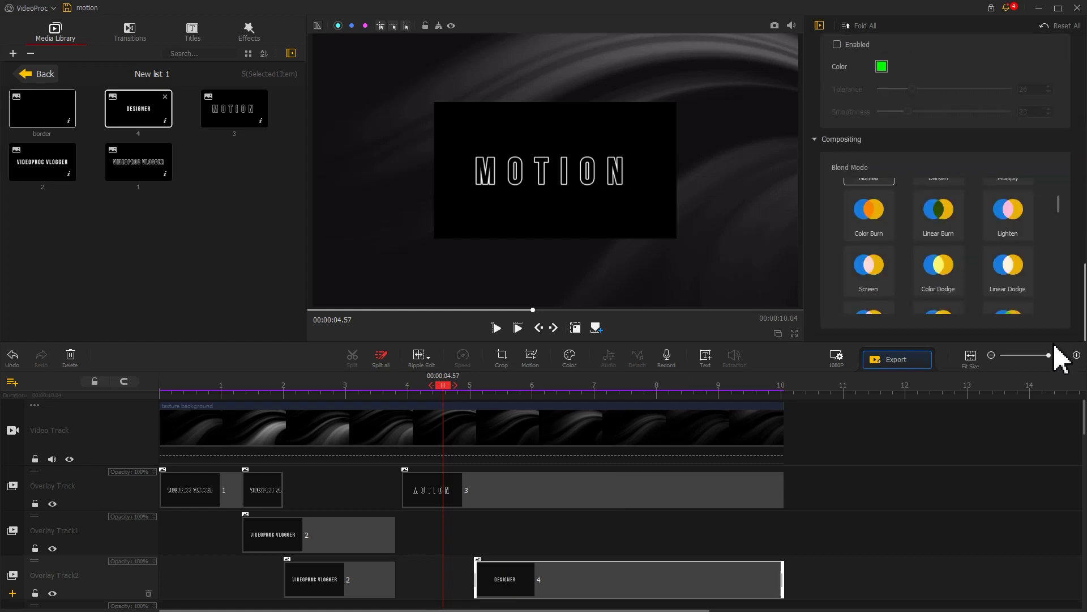
pyautogui.click(877, 286)
pyautogui.click(650, 481)
pyautogui.click(868, 283)
# Set the MOTION picture's scale to 2.34 and its position to X 0.550, Y 0.506.
pyautogui.moveTo(1083, 301); pyautogui.dragTo(1073, 196)
pyautogui.moveTo(897, 185)
pyautogui.mouseDown()
pyautogui.moveTo(909, 186)
pyautogui.moveTo(897, 189)
pyautogui.mouseUp()
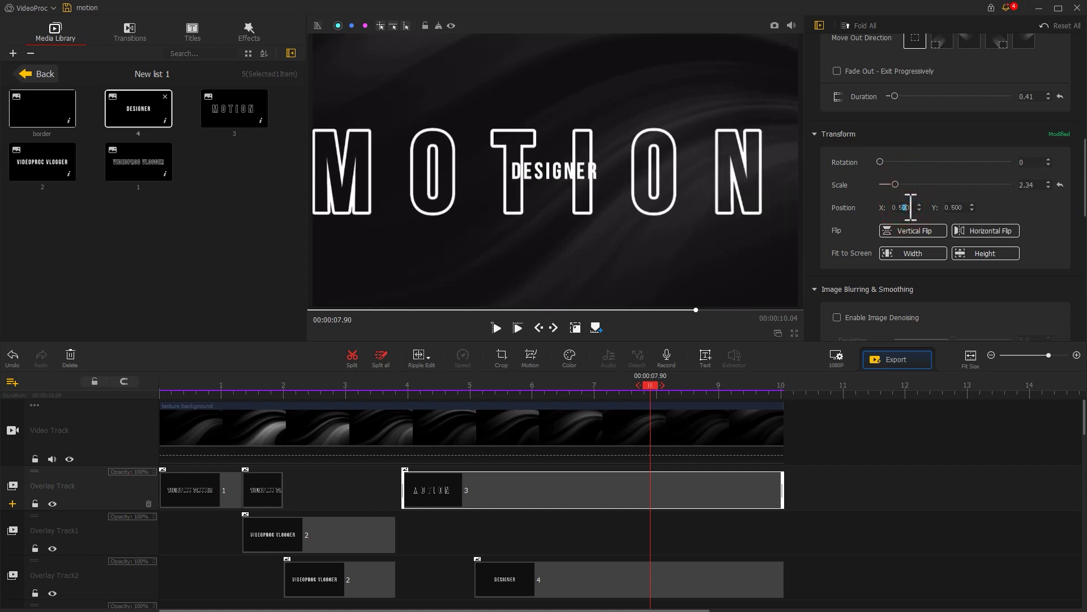
pyautogui.write('5')
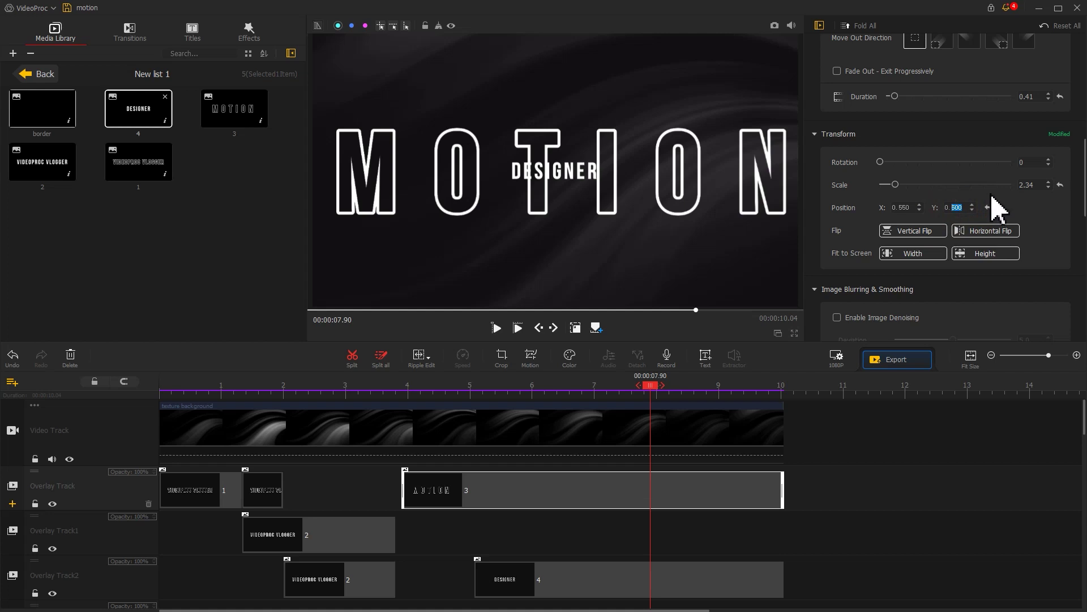
pyautogui.write('506')
pyautogui.press('Return')
# Add a motion keyframe at 00:00:02.44 to the MOTION clip, with its frame enlarged to the full 1920x1080 picture.
pyautogui.click(650, 490)
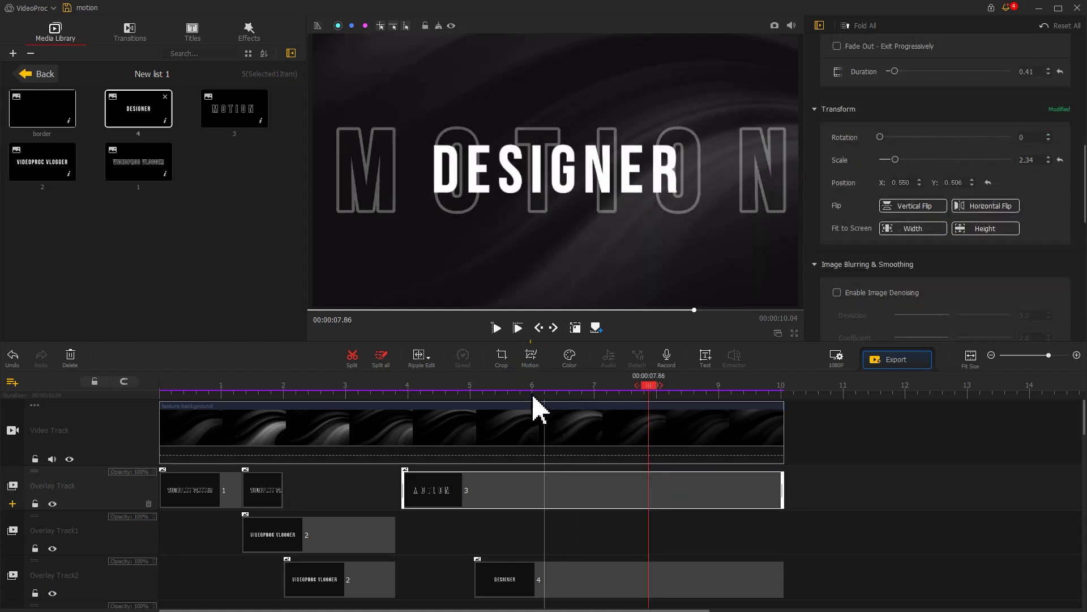
pyautogui.click(531, 359)
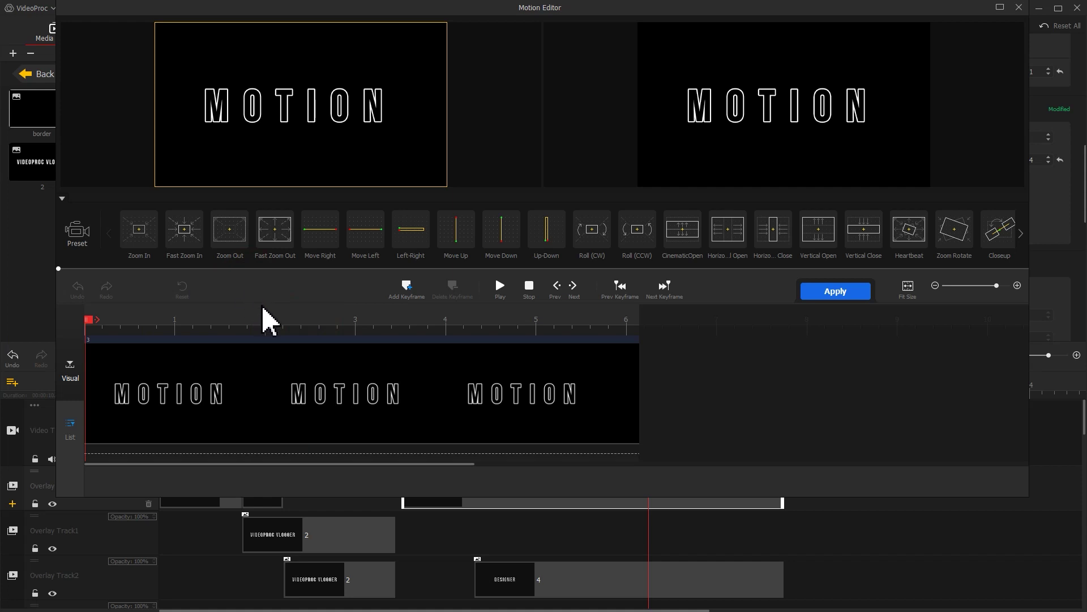
pyautogui.click(291, 318)
pyautogui.moveTo(295, 320); pyautogui.dragTo(312, 320)
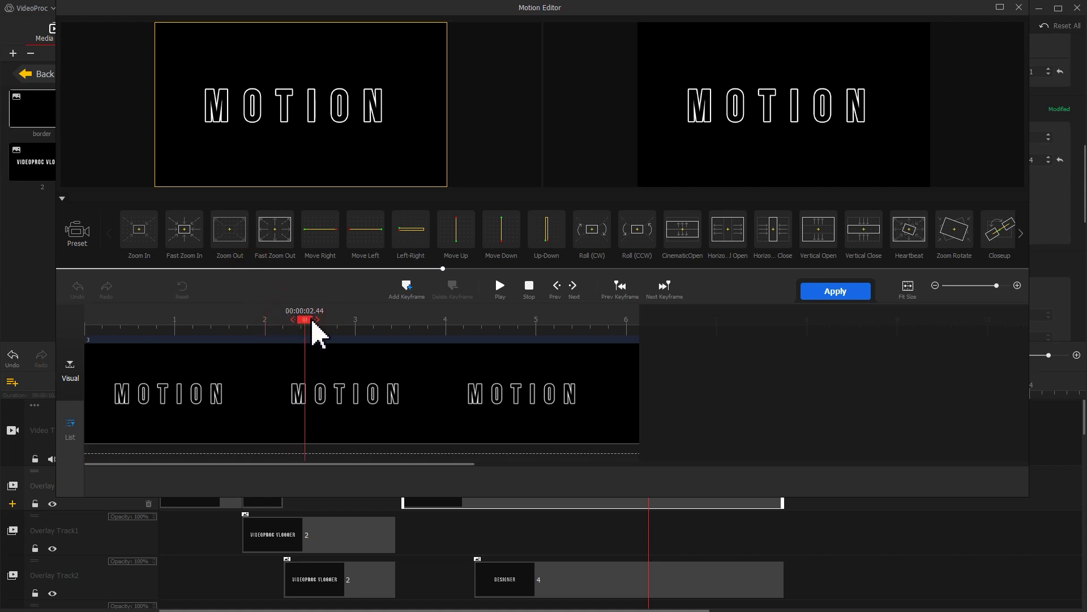
pyautogui.click(407, 286)
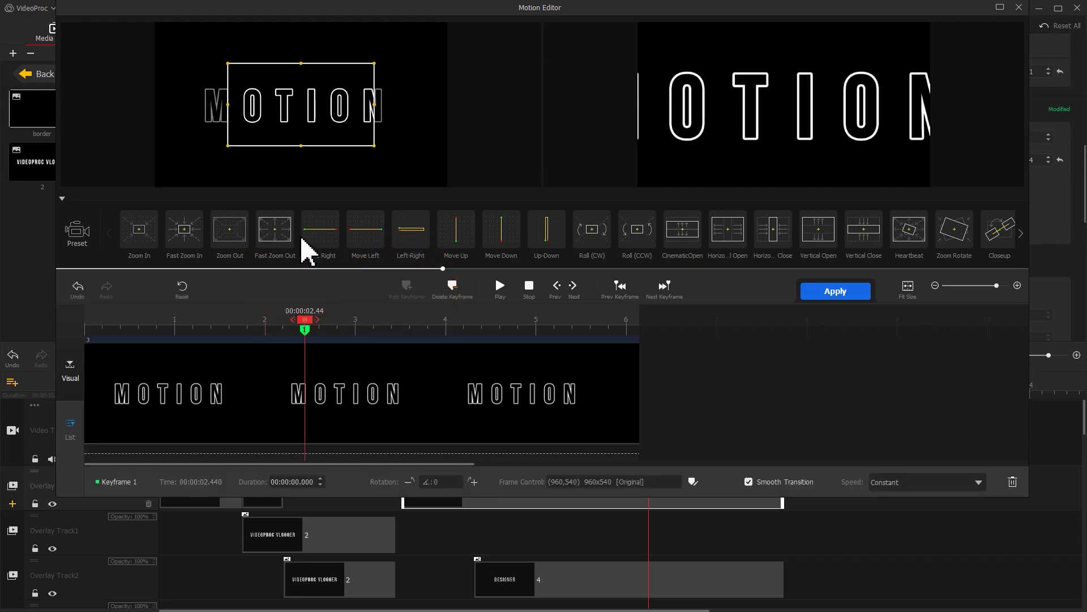
pyautogui.moveTo(231, 147); pyautogui.dragTo(171, 184)
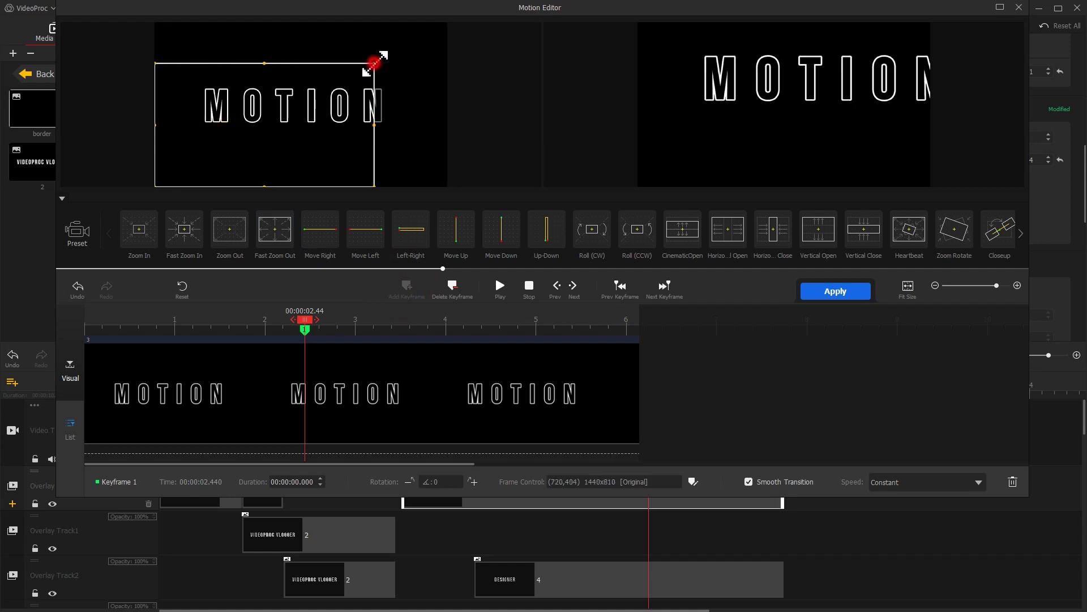
pyautogui.moveTo(373, 63); pyautogui.dragTo(435, 27)
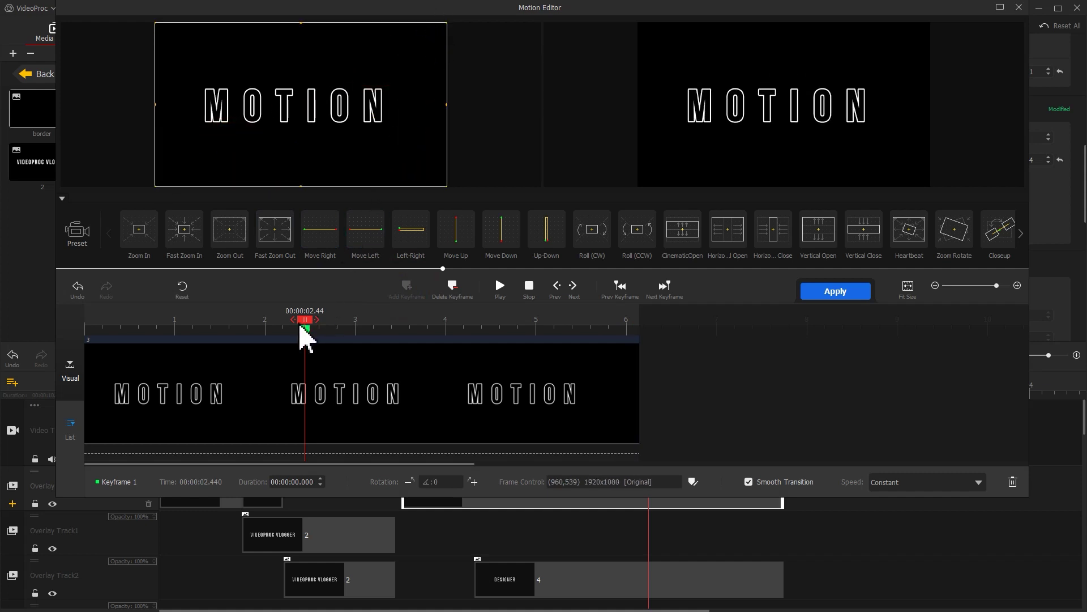
# Add a second motion keyframe at 00:00:06.14 with a centred 1431x805 frame and Smooth Speed Down 1 speed, and apply the motion.
pyautogui.moveTo(304, 328); pyautogui.dragTo(657, 331)
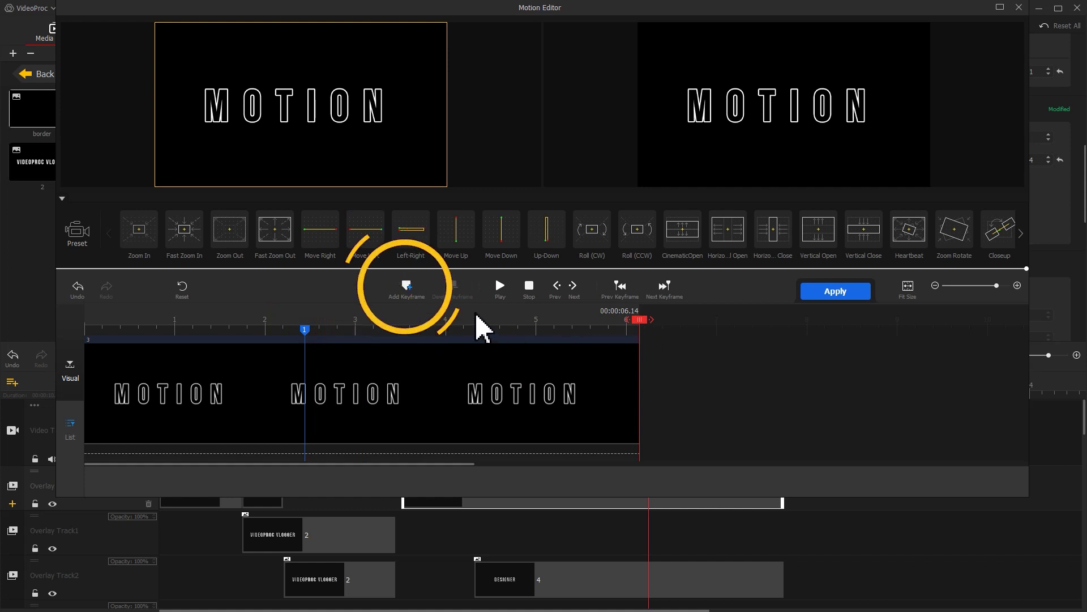
pyautogui.click(414, 292)
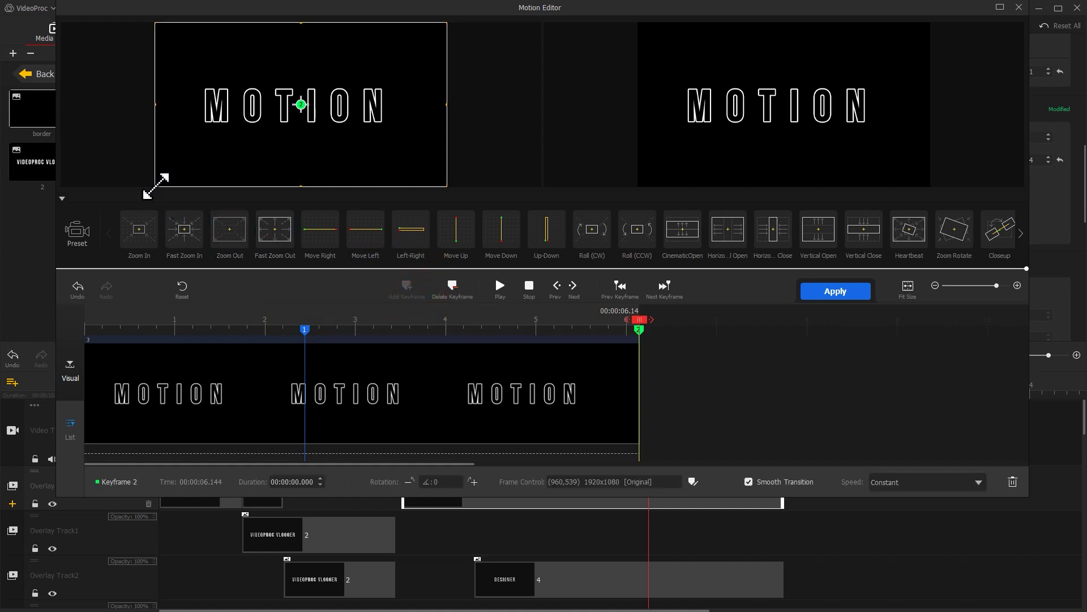
pyautogui.moveTo(154, 186); pyautogui.dragTo(282, 146)
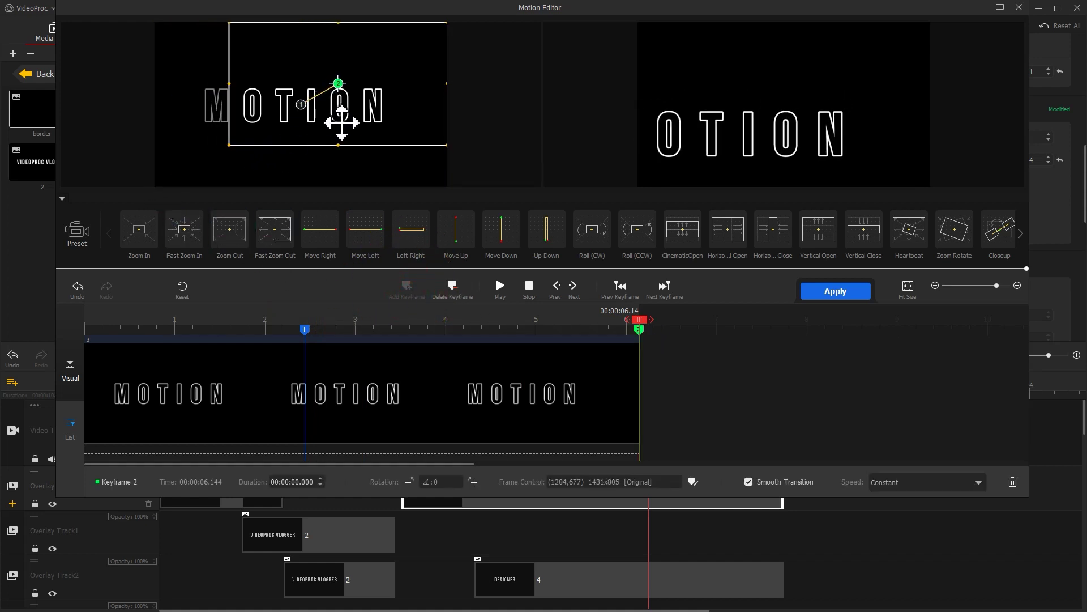
pyautogui.moveTo(342, 123); pyautogui.dragTo(318, 139)
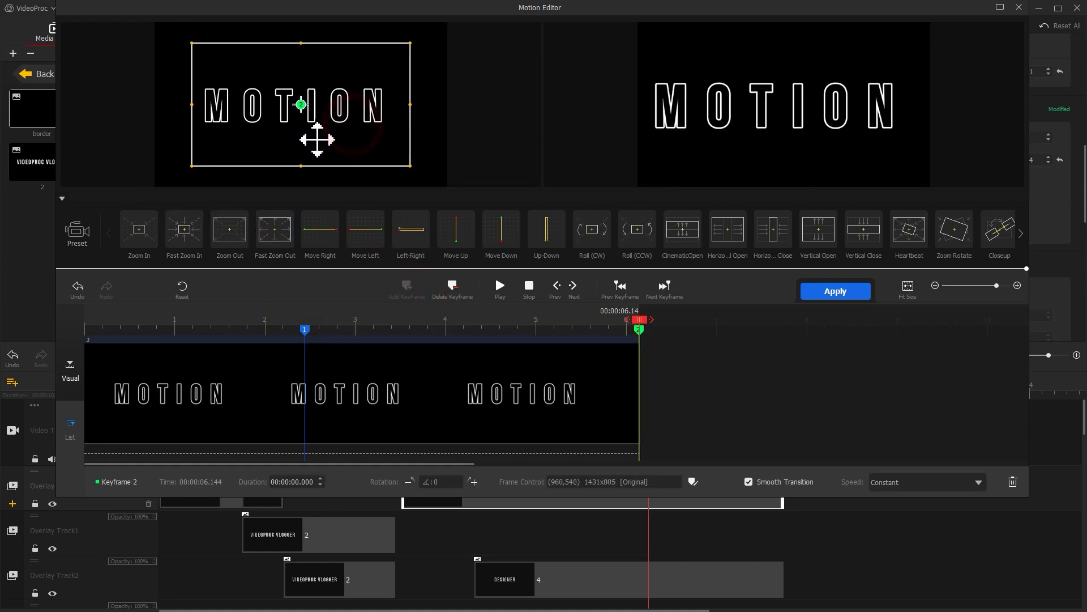
pyautogui.click(961, 483)
pyautogui.click(973, 581)
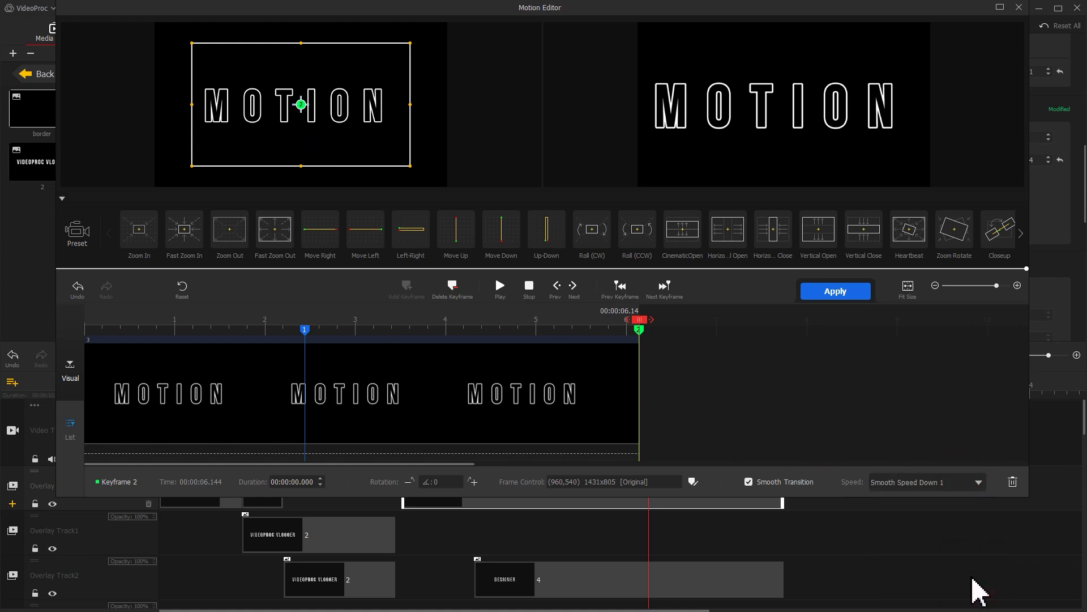
pyautogui.click(852, 293)
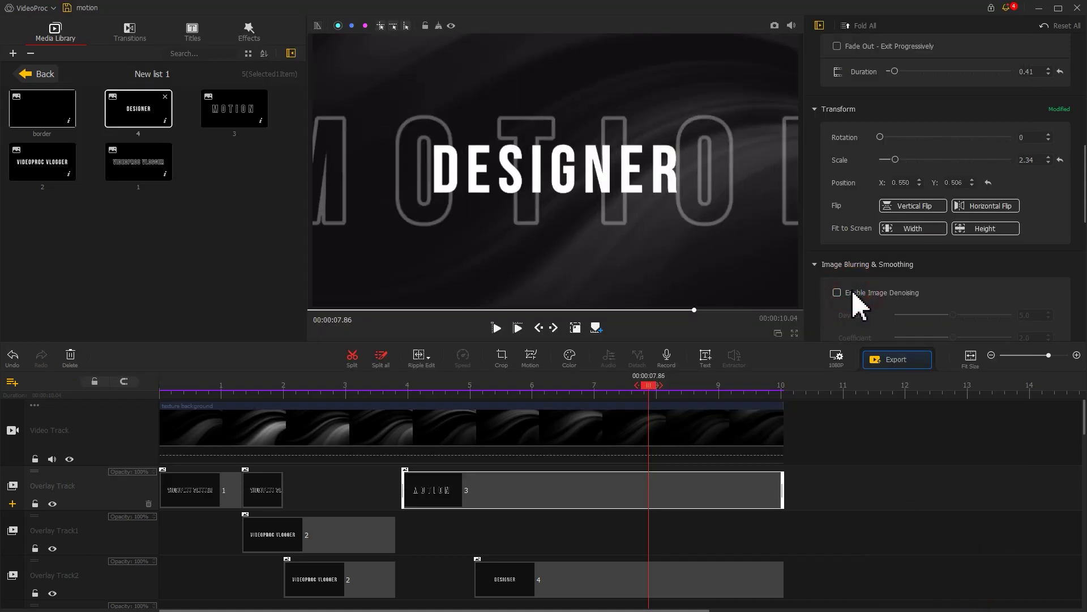
# Add a motion keyframe with a centred 960x540 frame at the start of the DESIGNER clip.
pyautogui.click(636, 577)
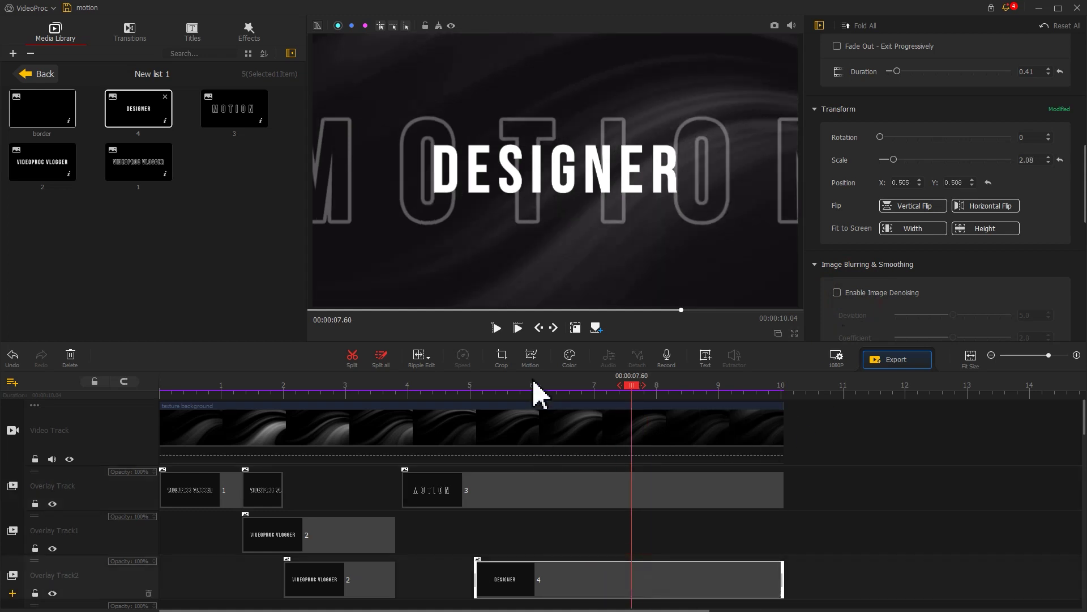
pyautogui.click(533, 362)
pyautogui.click(412, 290)
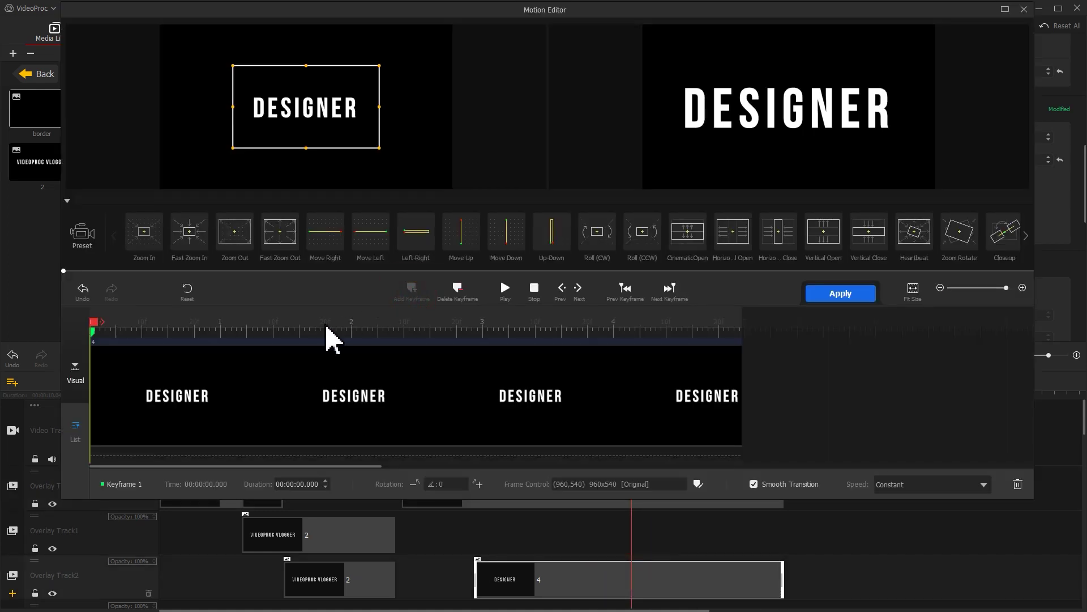
# Add a motion keyframe at 00:00:01.32 with its frame enlarged to the full 1920x1080 picture, and another keyframe at the DESIGNER clip's end.
pyautogui.click(274, 332)
pyautogui.moveTo(276, 327); pyautogui.dragTo(265, 327)
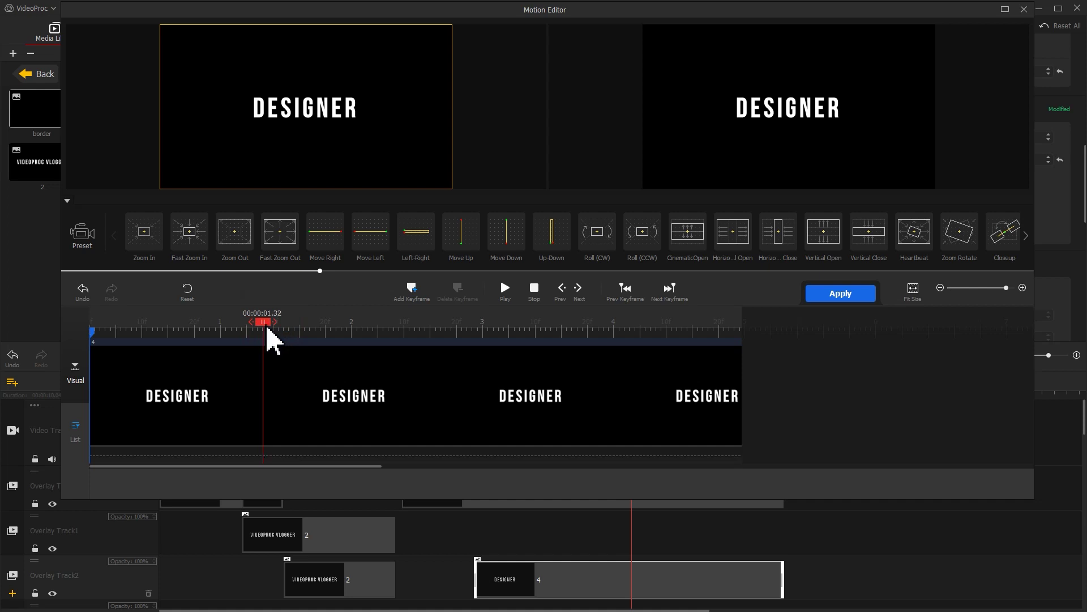
pyautogui.click(408, 309)
pyautogui.moveTo(233, 148); pyautogui.dragTo(162, 188)
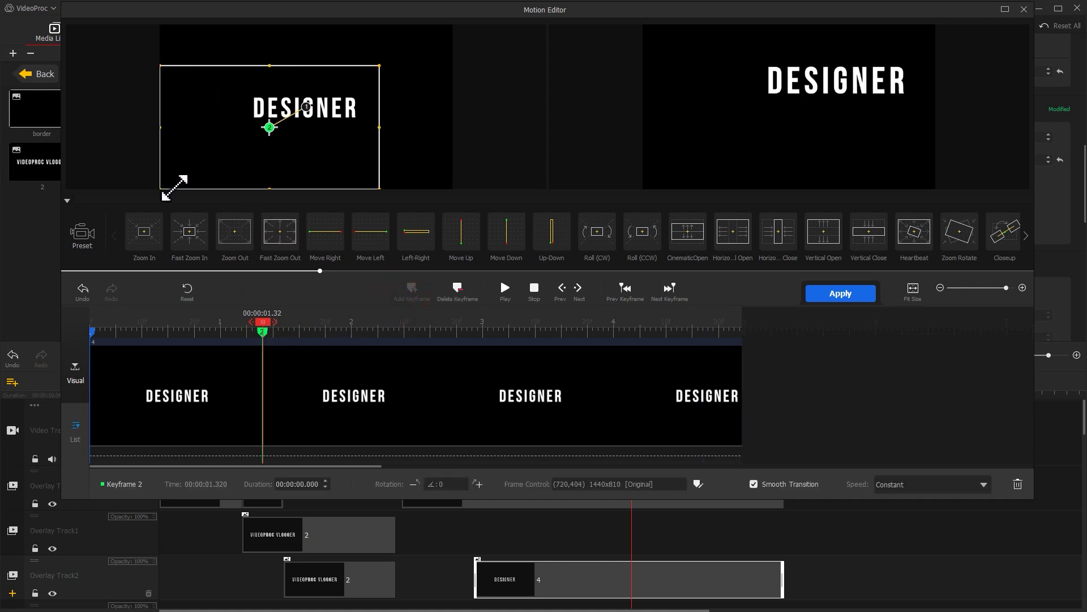
pyautogui.moveTo(378, 64); pyautogui.dragTo(452, 25)
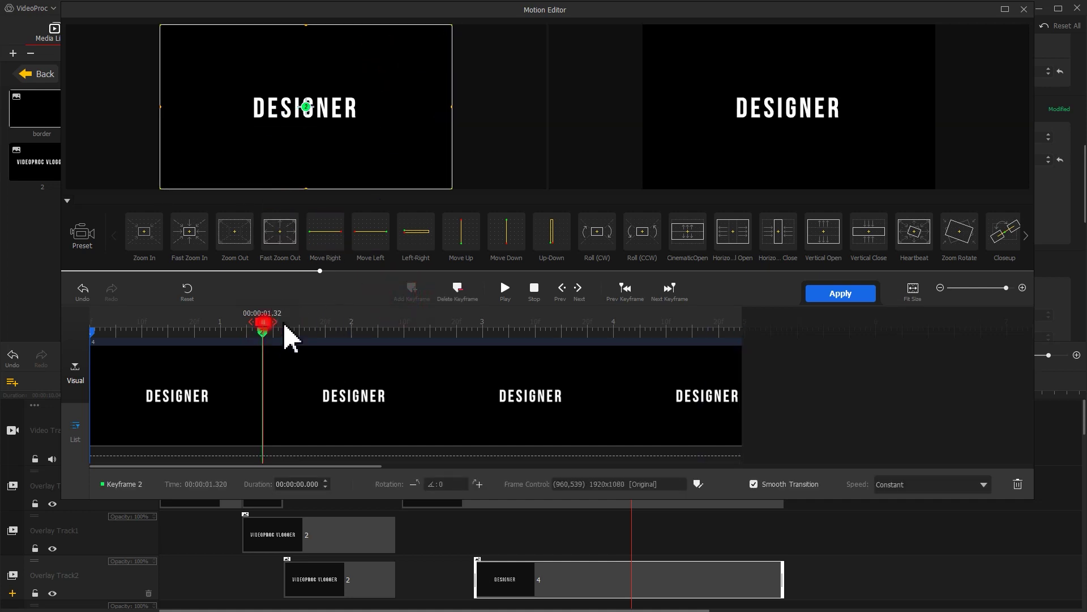
pyautogui.click(799, 324)
pyautogui.click(424, 296)
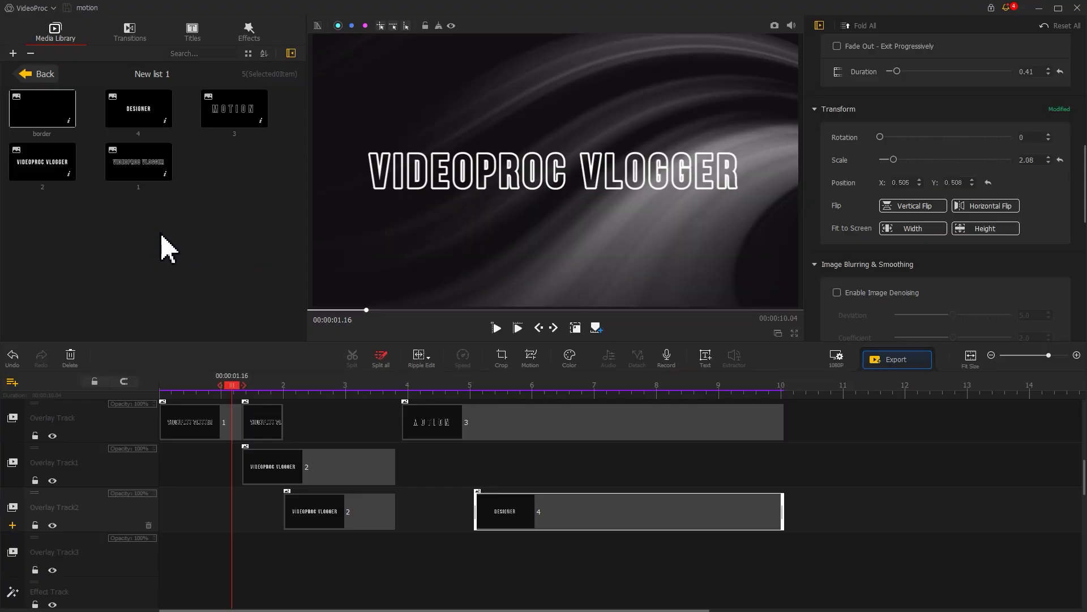
# Place the border picture on Overlay Track3 starting at 00:00:01.16 and fit it to the screen height.
pyautogui.moveTo(43, 114); pyautogui.dragTo(395, 585)
pyautogui.click(982, 228)
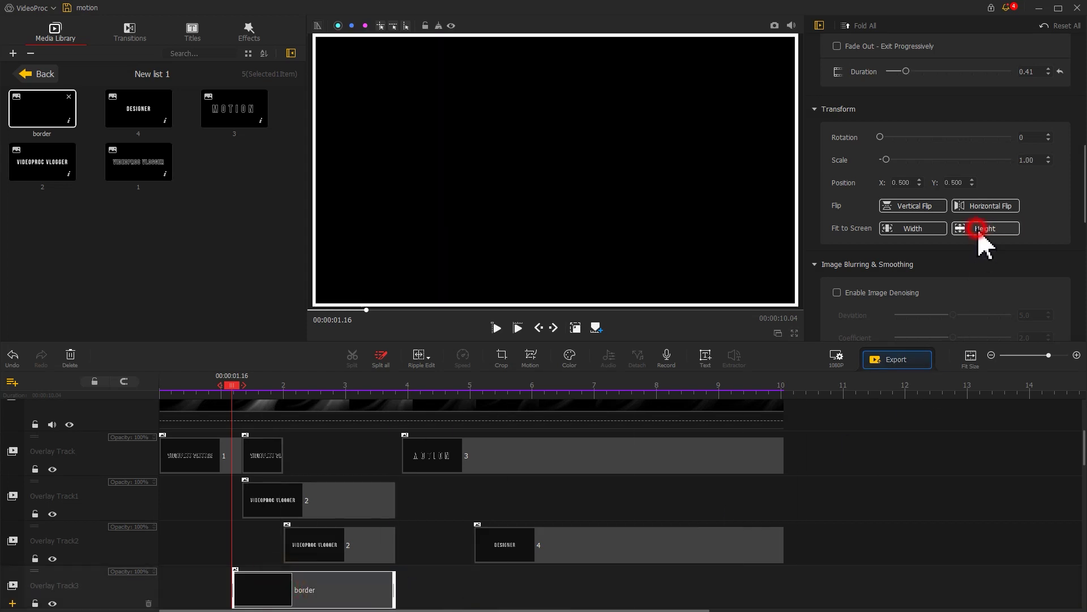
# Set the border clip's blend mode to Screen and enable its progressive fade-in with a duration of 0.28.
pyautogui.scroll(-10, 1073, 204)
pyautogui.click(891, 282)
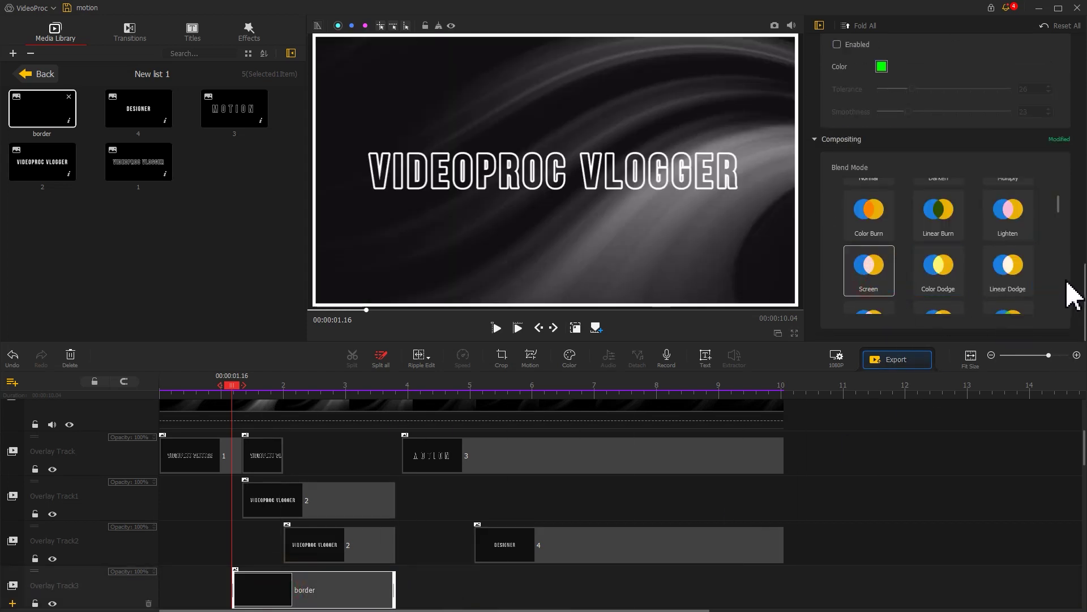
pyautogui.scroll(8, 1083, 302)
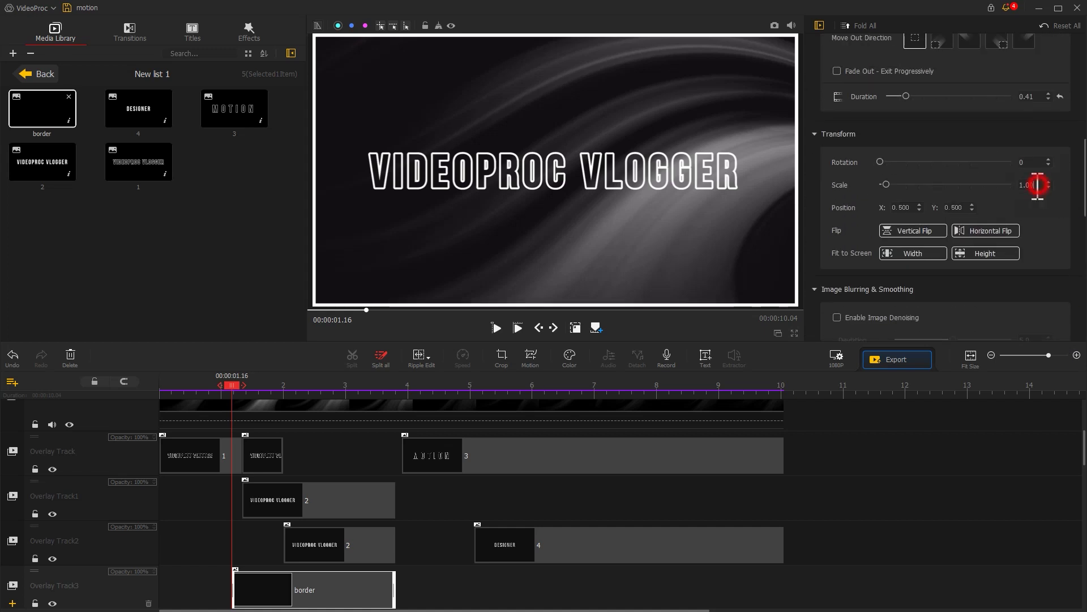
pyautogui.scroll(5, 903, 194)
# Add a motion keyframe at the start of the border clip with a 5578x3137 frame positioned at X 4709, Y 599.
pyautogui.click(530, 358)
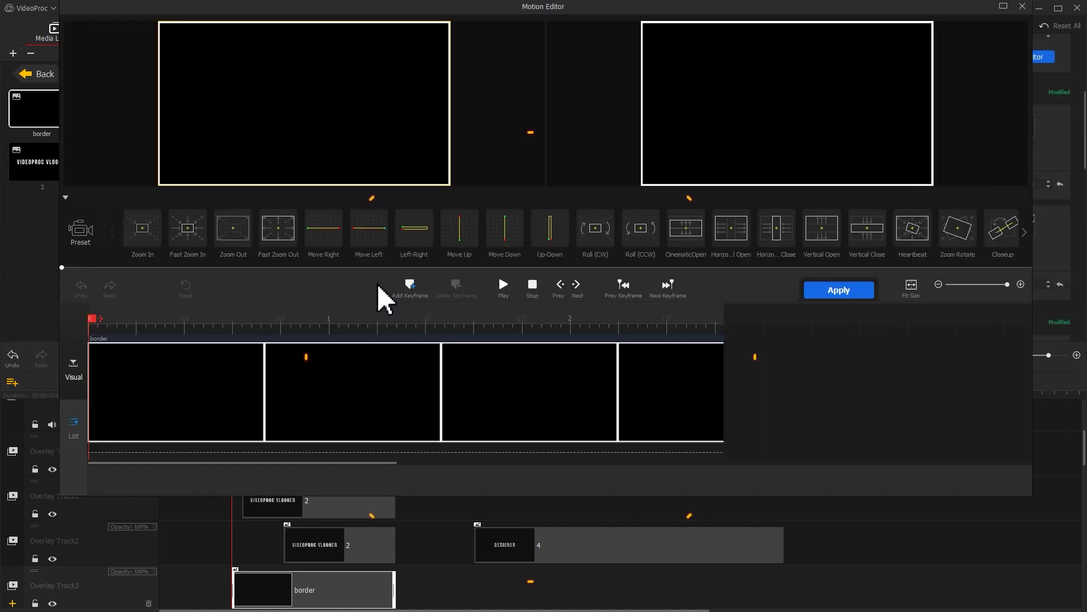
pyautogui.click(410, 287)
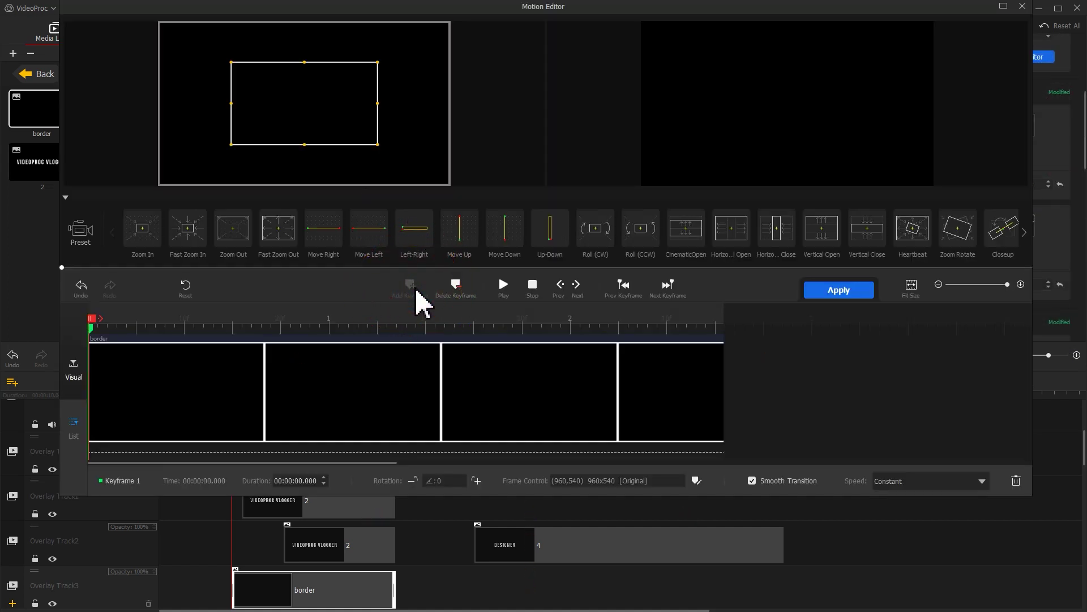
pyautogui.click(696, 481)
pyautogui.doubleClick(712, 425)
pyautogui.write('5578')
pyautogui.press('Return')
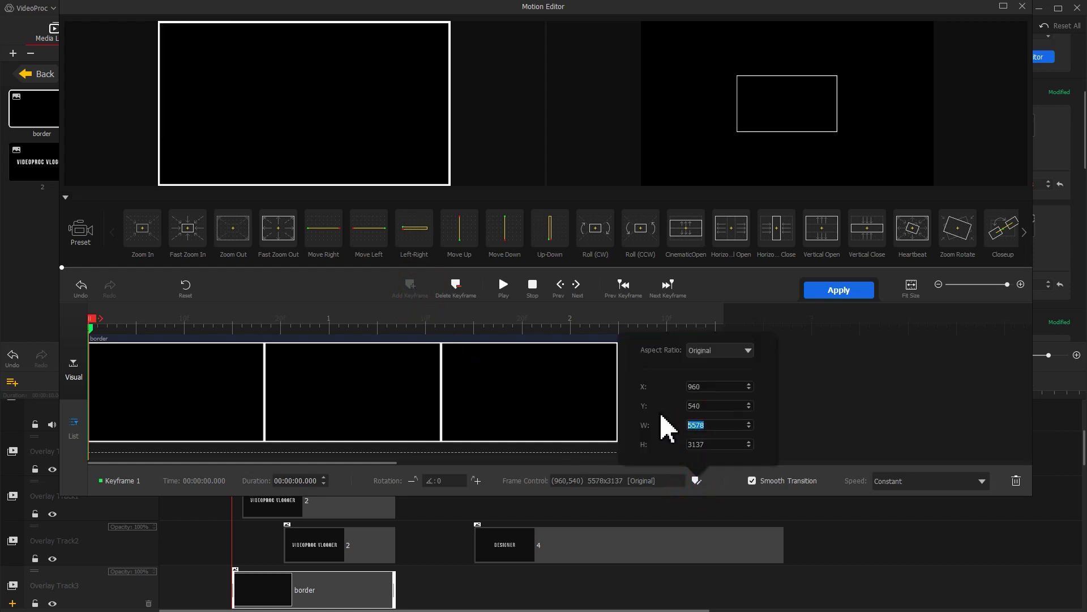
pyautogui.write('4709')
pyautogui.doubleClick(714, 406)
pyautogui.write('599')
# Add a keyframe at 00:00:00.28 with its frame at X 1307, Y 540 and the speed set to Smooth Speed Down 1.
pyautogui.moveTo(219, 325); pyautogui.dragTo(173, 334)
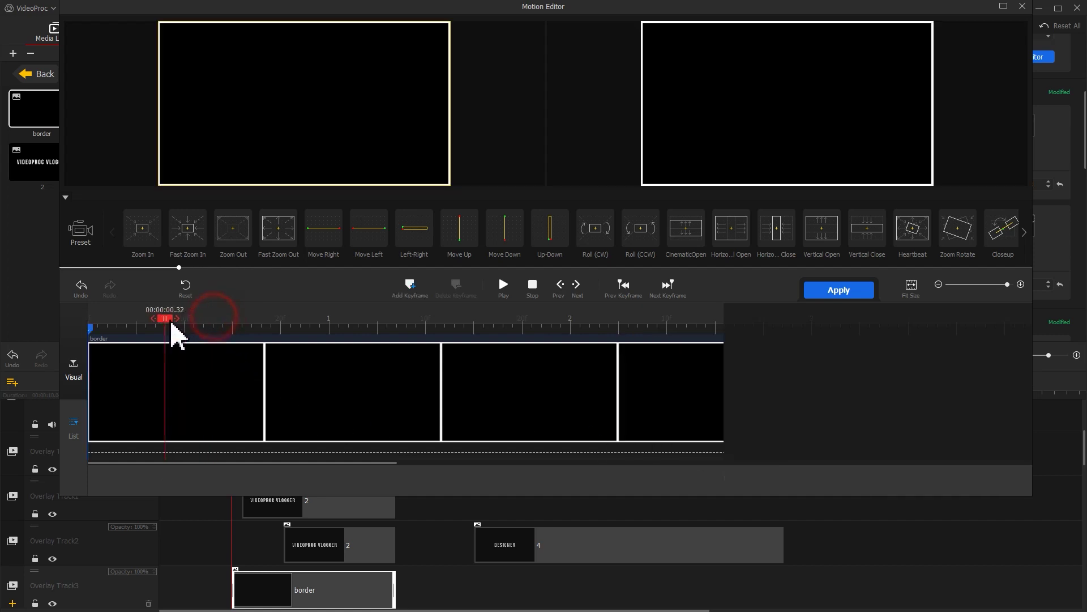
pyautogui.press('Left')
pyautogui.click(409, 287)
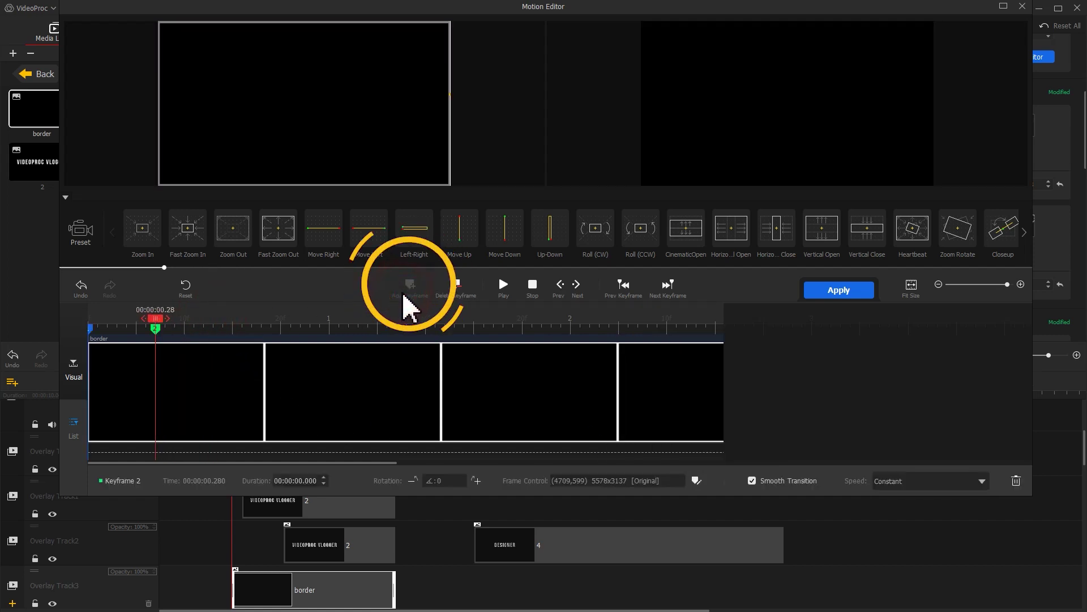
pyautogui.click(696, 480)
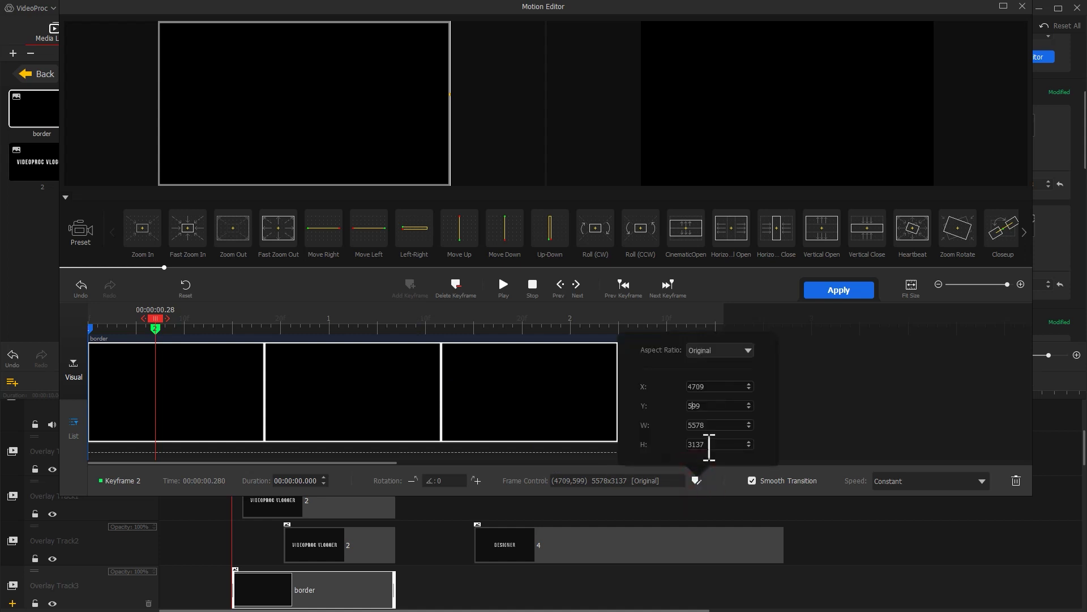
pyautogui.doubleClick(712, 387)
pyautogui.write('1307')
pyautogui.press('Return')
pyautogui.doubleClick(708, 406)
pyautogui.write('540')
pyautogui.press('Return')
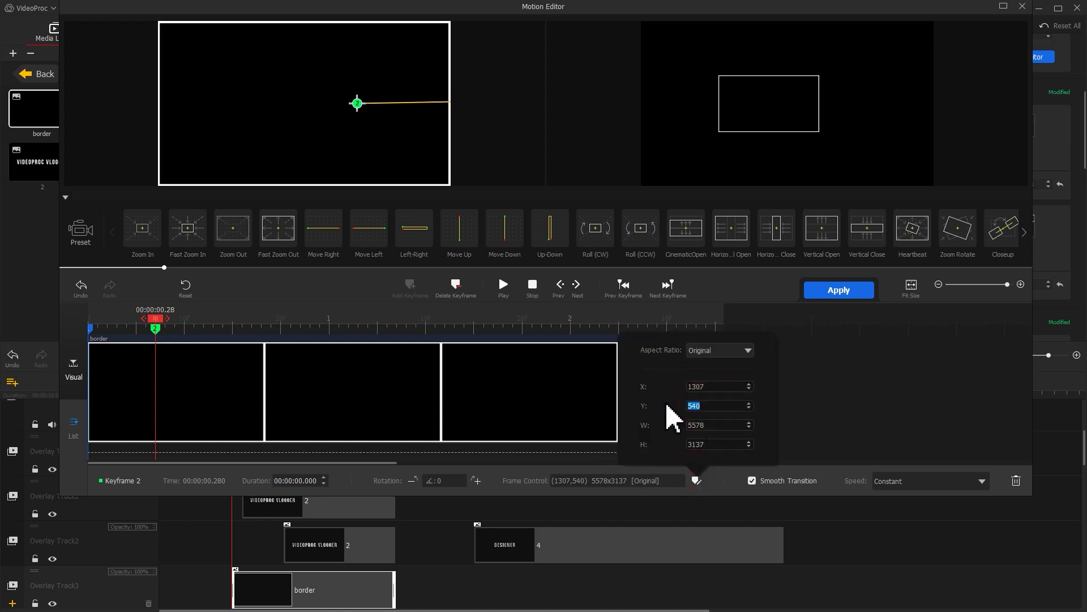
pyautogui.click(932, 482)
pyautogui.click(941, 579)
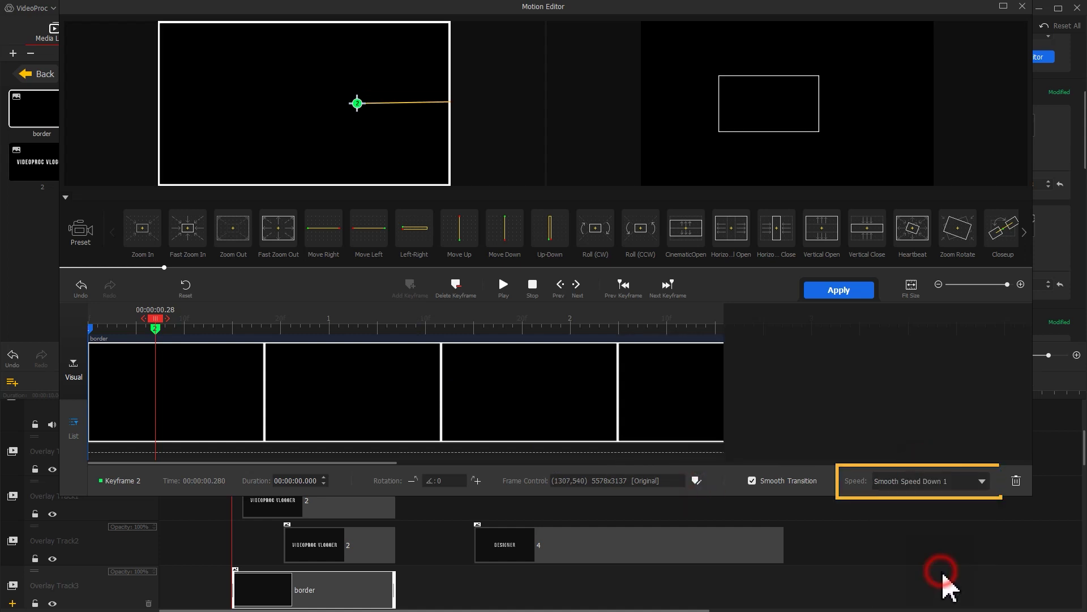
# Add a holding keyframe at 00:00:00.64 and one at 00:00:01.00 with its frame moved to X -549, Y 540 and Smooth Speed Down 1 speed.
pyautogui.moveTo(159, 321); pyautogui.dragTo(253, 325)
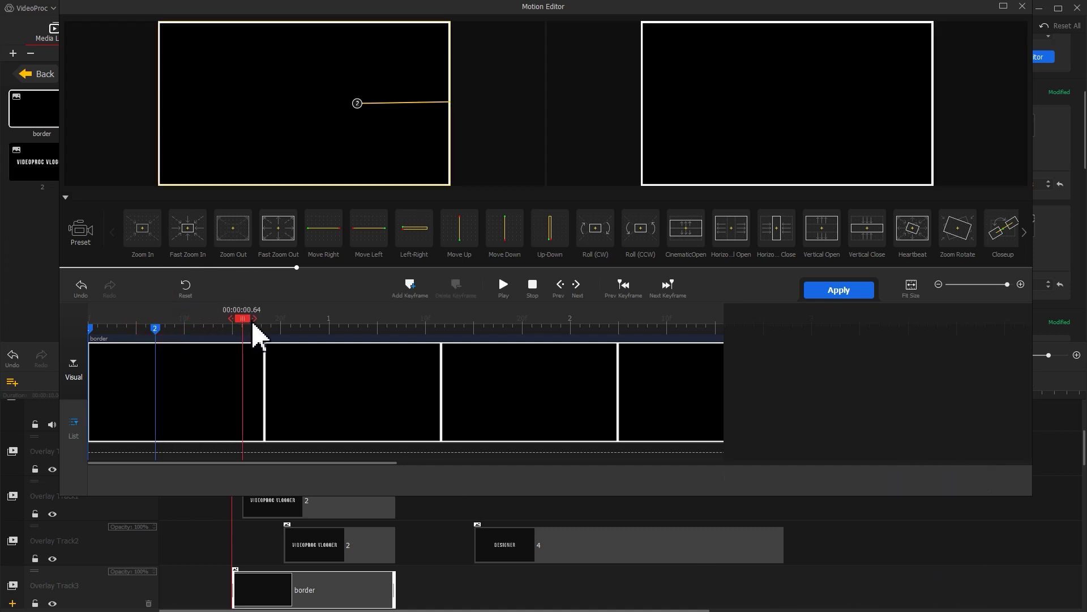
pyautogui.click(411, 288)
pyautogui.moveTo(242, 318); pyautogui.dragTo(342, 325)
pyautogui.click(411, 289)
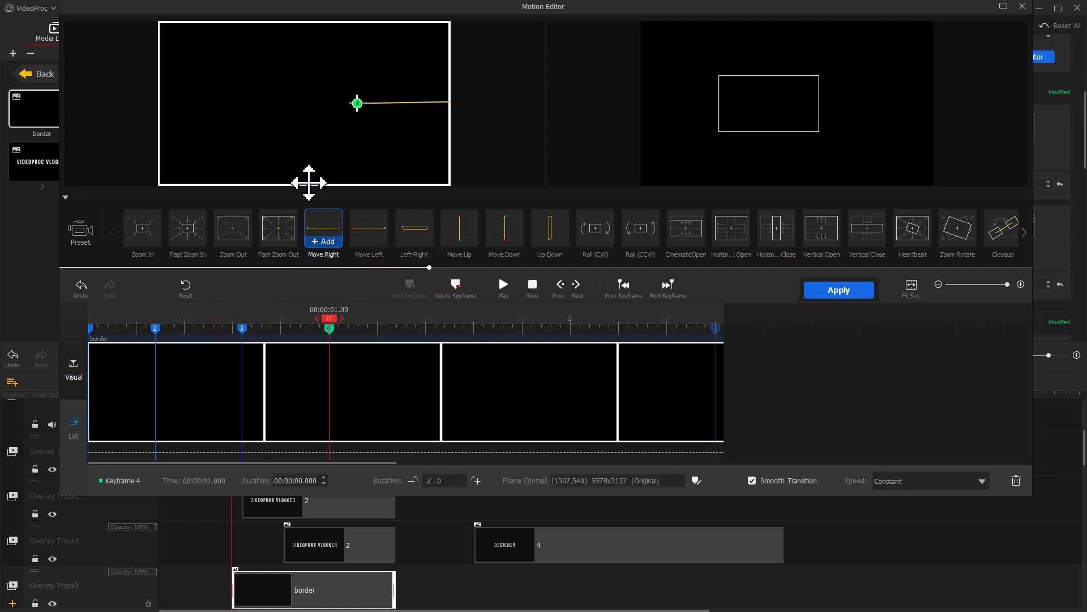
pyautogui.moveTo(296, 140); pyautogui.dragTo(58, 138)
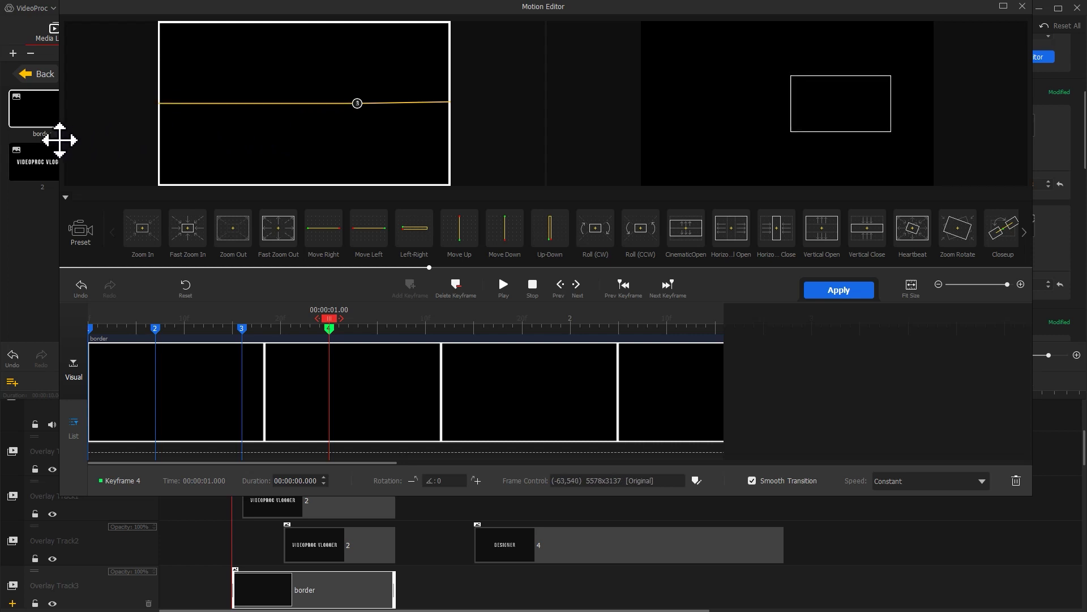
pyautogui.moveTo(312, 137); pyautogui.dragTo(237, 130)
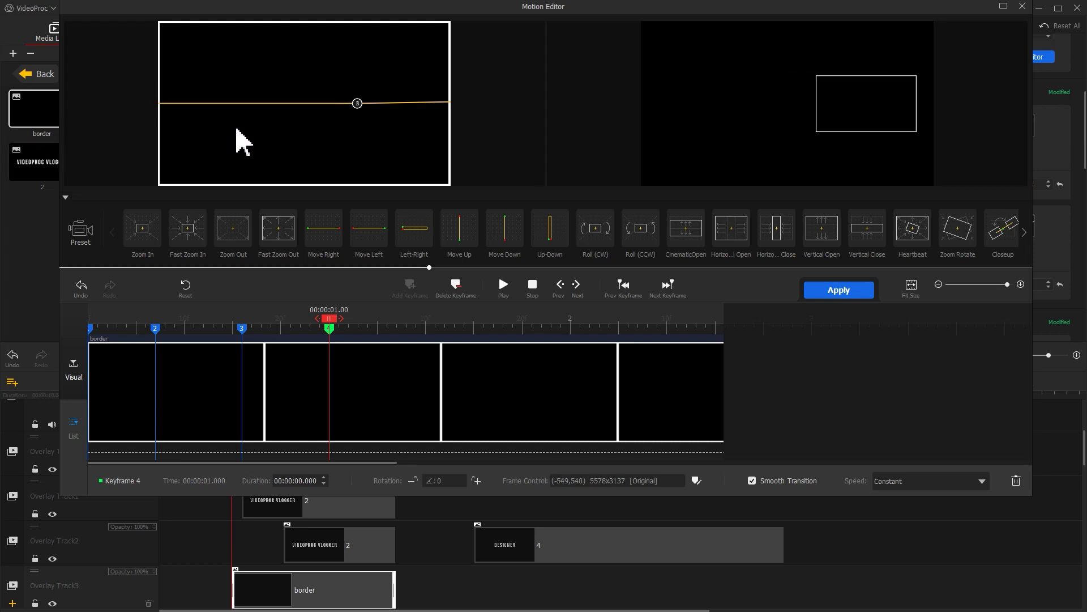
pyautogui.click(967, 484)
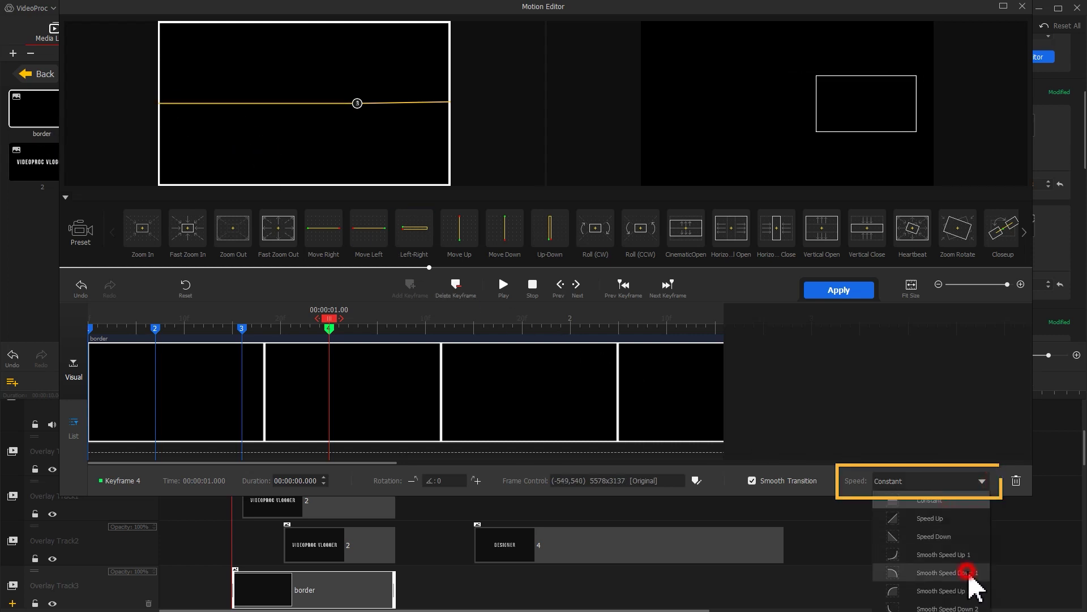
pyautogui.click(971, 576)
# Add a holding keyframe at 00:00:01.44 and one at 00:00:01.68 with a 2900x1631 frame at X 711, Y 540 and Smooth Speed Down 1 speed.
pyautogui.moveTo(490, 321); pyautogui.dragTo(447, 321)
pyautogui.click(414, 294)
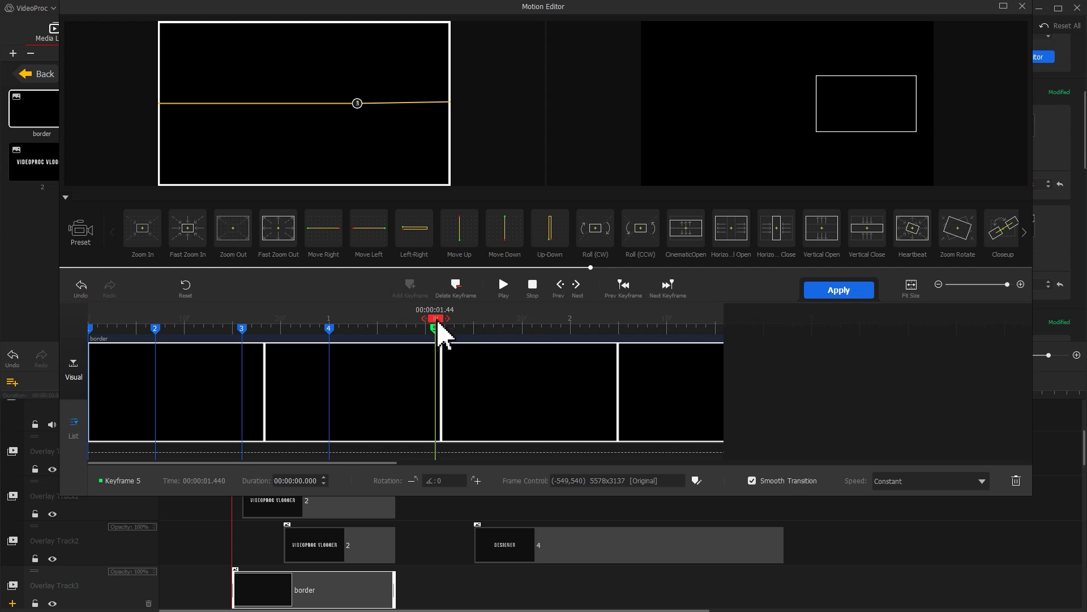
pyautogui.moveTo(462, 321); pyautogui.dragTo(504, 342)
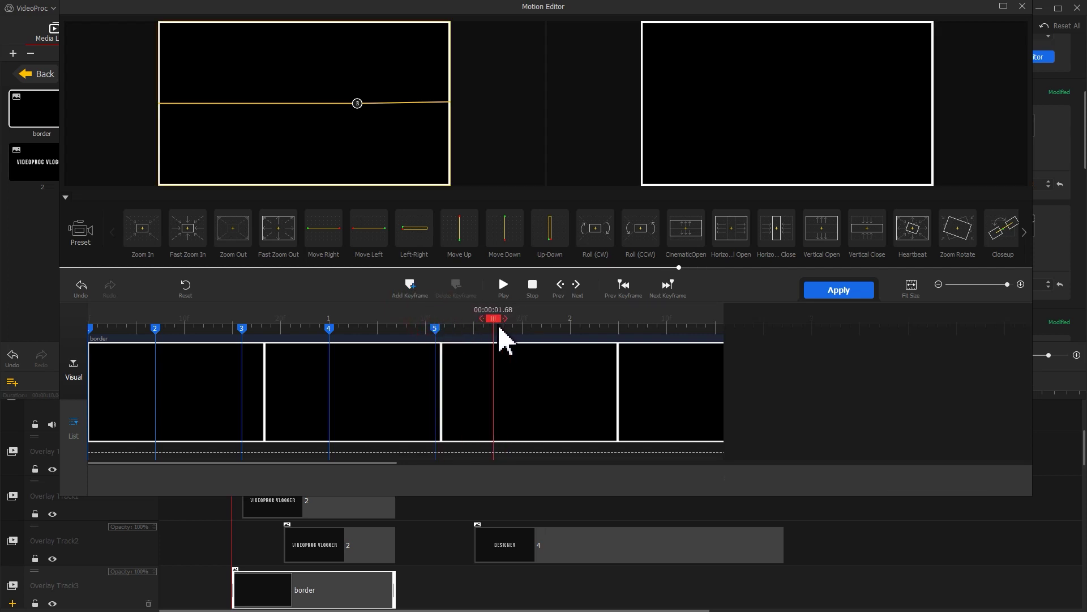
pyautogui.click(410, 287)
pyautogui.click(698, 480)
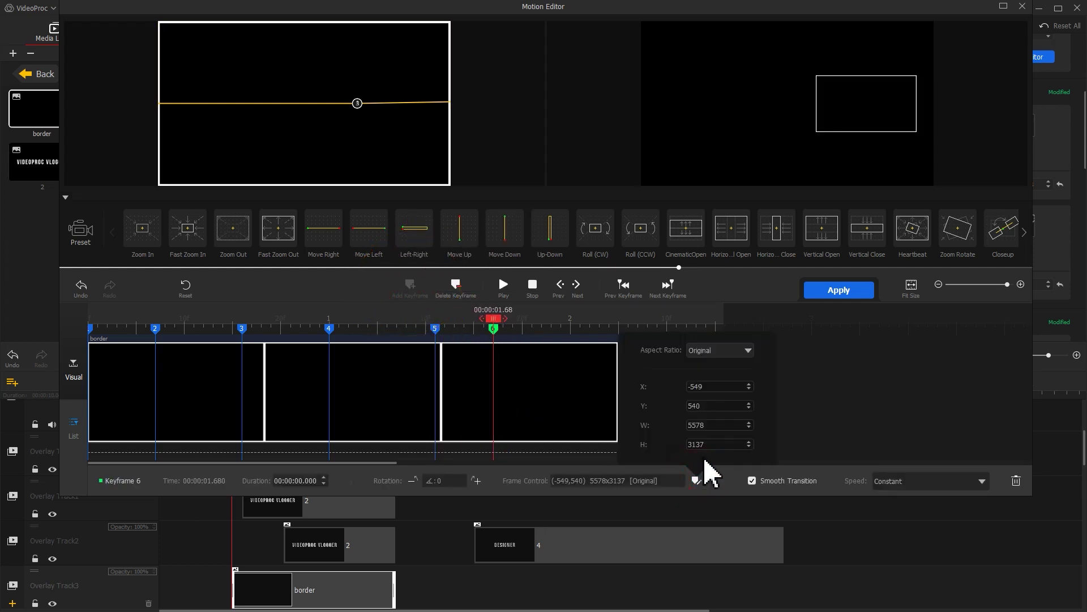
pyautogui.write('2900')
pyautogui.press('Return')
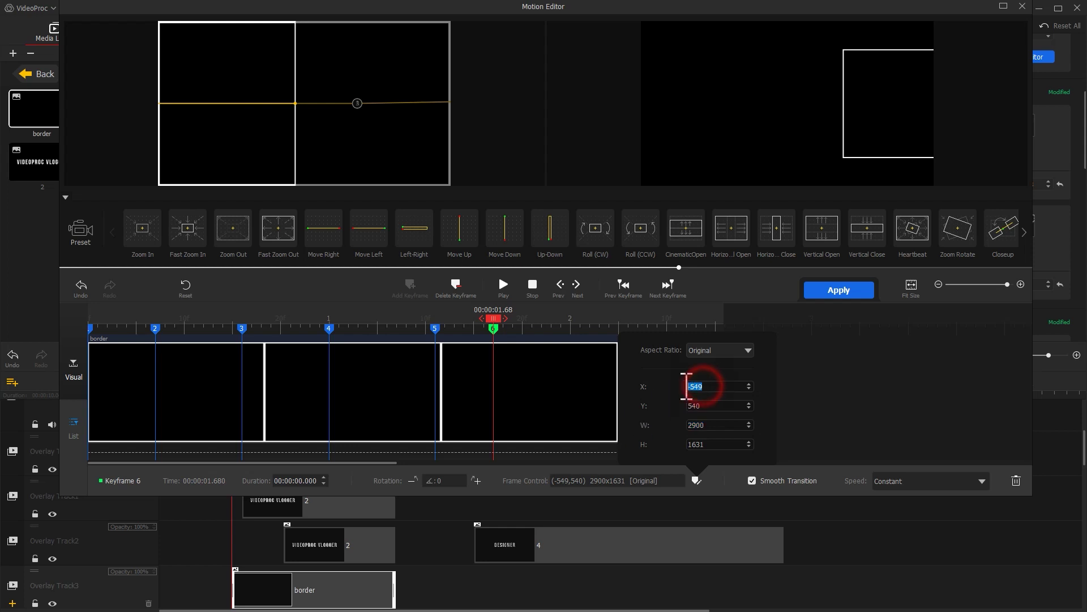
pyautogui.write('711')
pyautogui.press('Return')
pyautogui.click(962, 485)
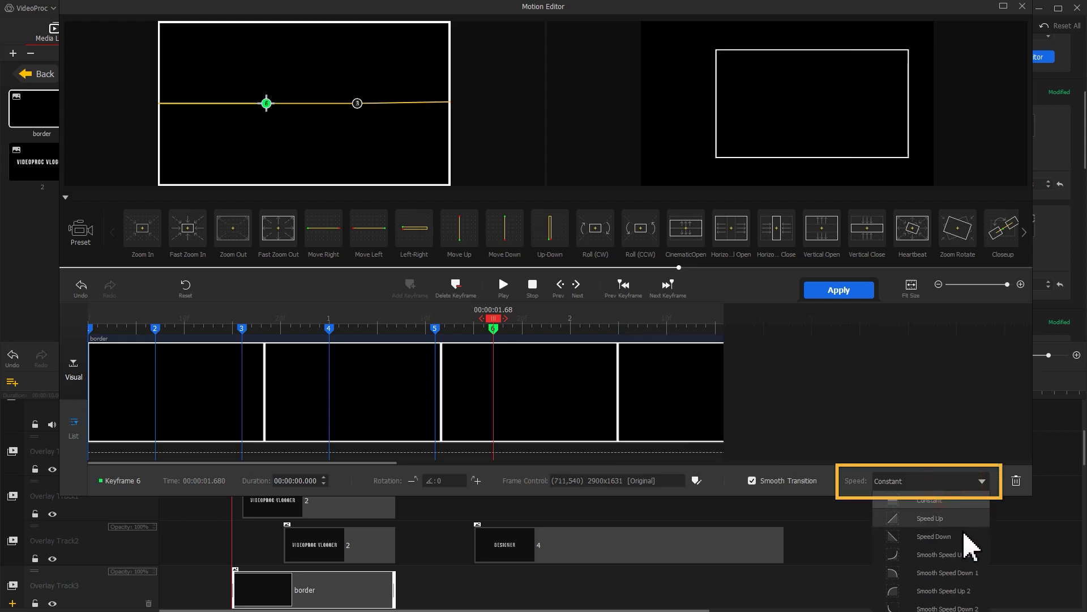
pyautogui.click(963, 571)
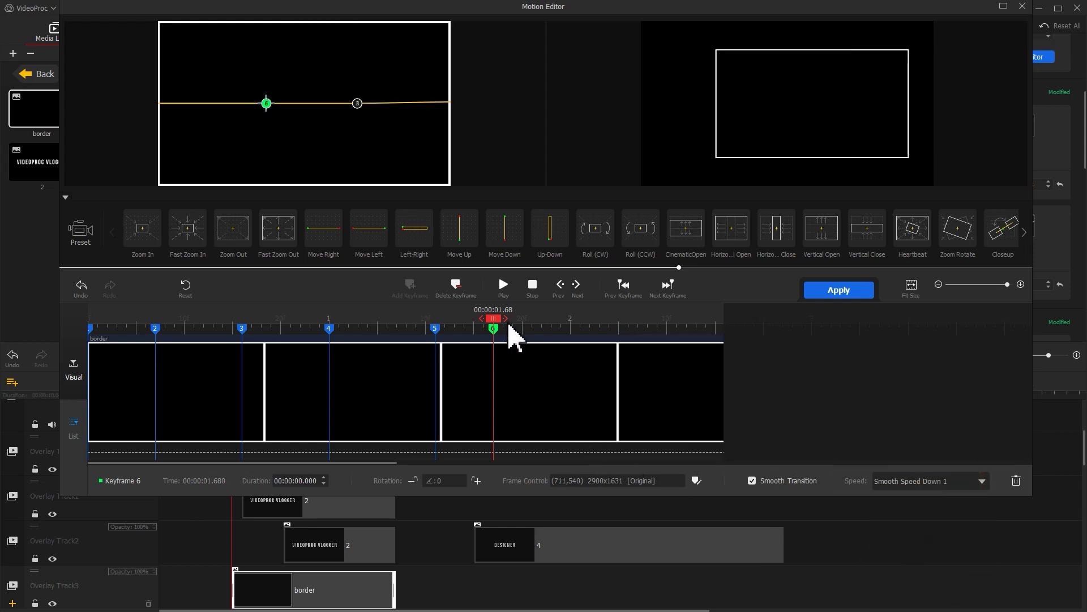
# Add a final holding keyframe at the border clip's end, preview the motion from the start and apply it.
pyautogui.moveTo(497, 326); pyautogui.dragTo(743, 353)
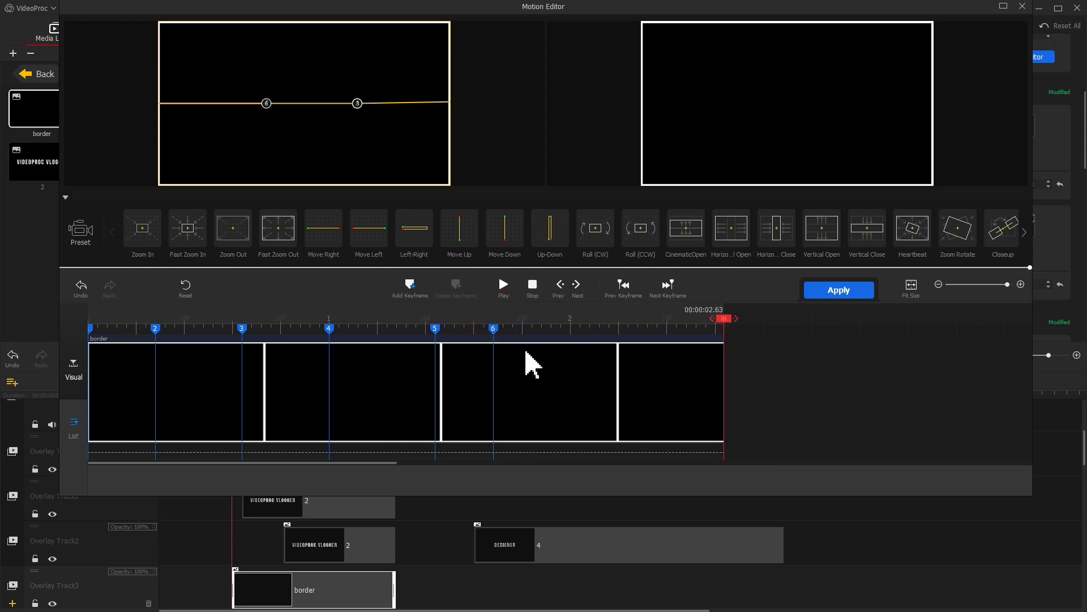
pyautogui.click(427, 305)
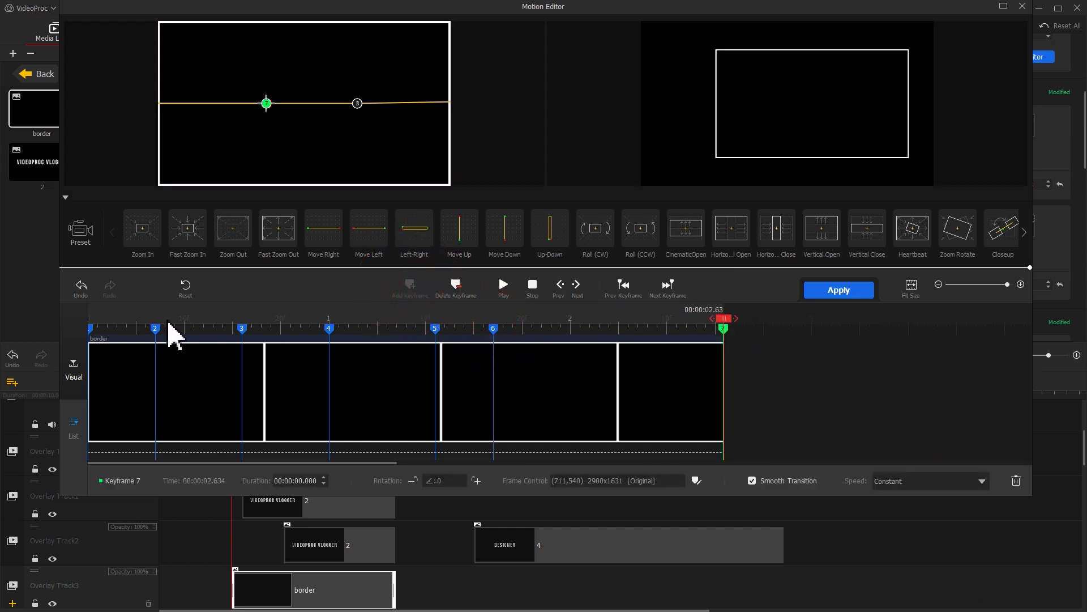
pyautogui.moveTo(112, 317); pyautogui.dragTo(82, 335)
pyautogui.press('space')
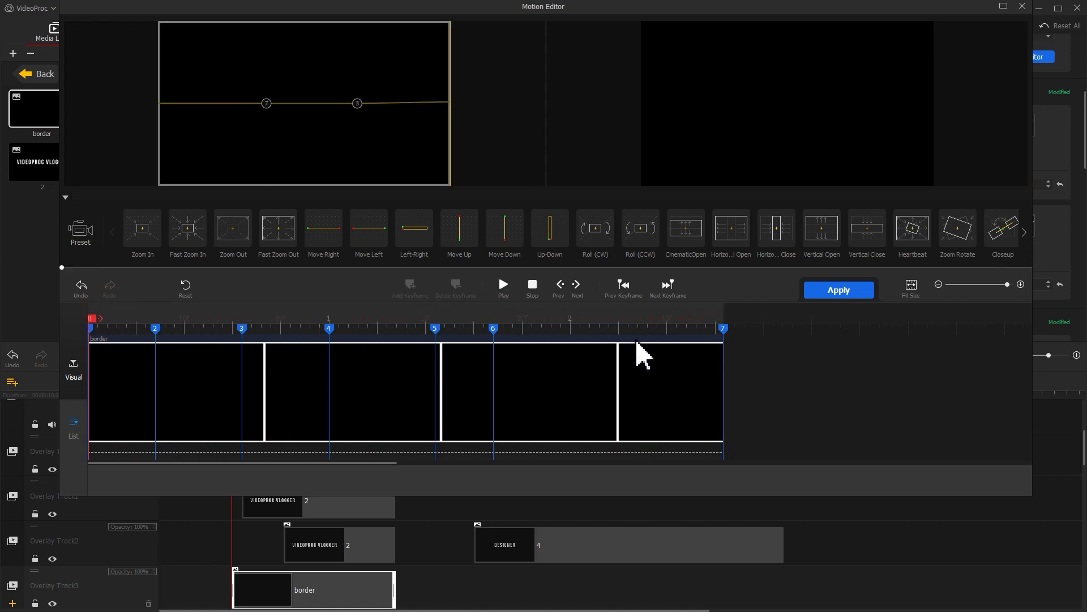
pyautogui.click(865, 291)
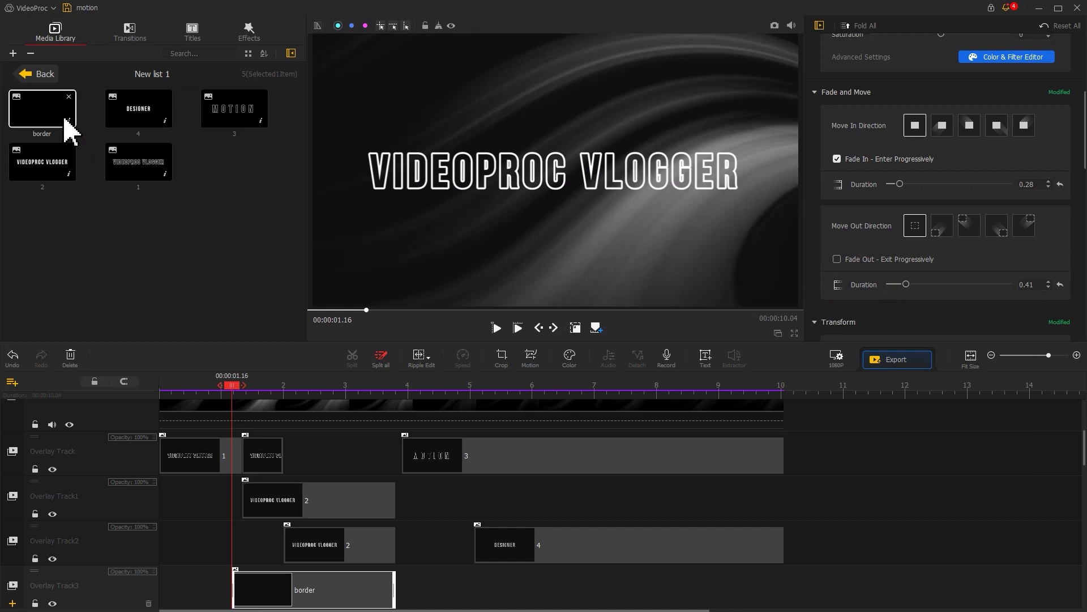
# Place a second border picture on Overlay Track1 spanning the DESIGNER clip and set its scale to 0.28.
pyautogui.moveTo(65, 122); pyautogui.dragTo(783, 507)
pyautogui.scroll(-3, 1079, 209)
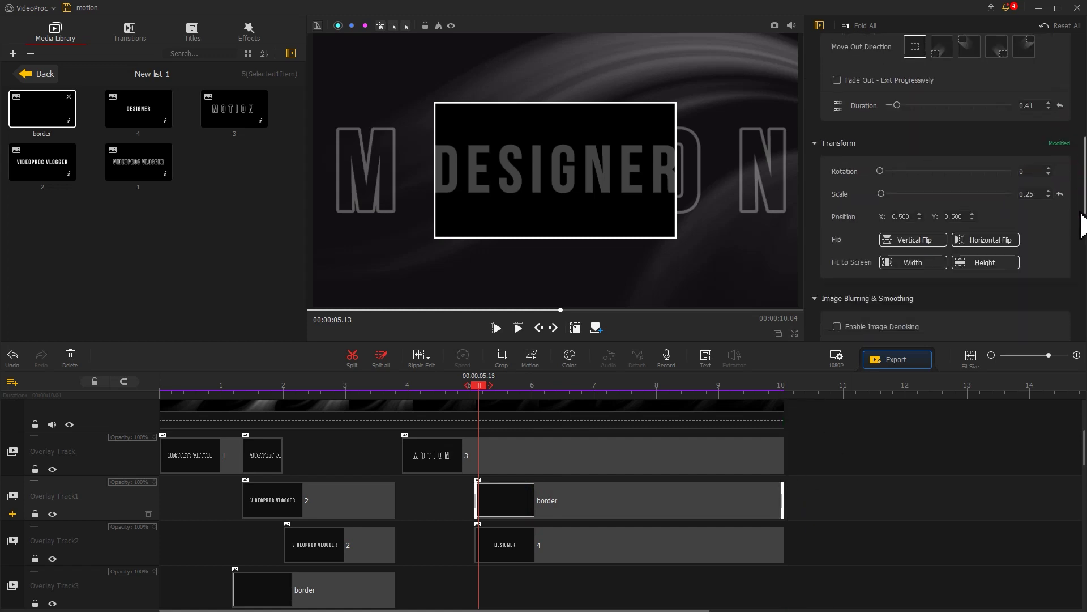
pyautogui.click(1048, 172)
pyautogui.click(1048, 172)
# Set the second border's blend mode to Screen and enable a progressive fade-in of 0.27 and fade-out of 0.48.
pyautogui.moveTo(1080, 172); pyautogui.dragTo(1067, 324)
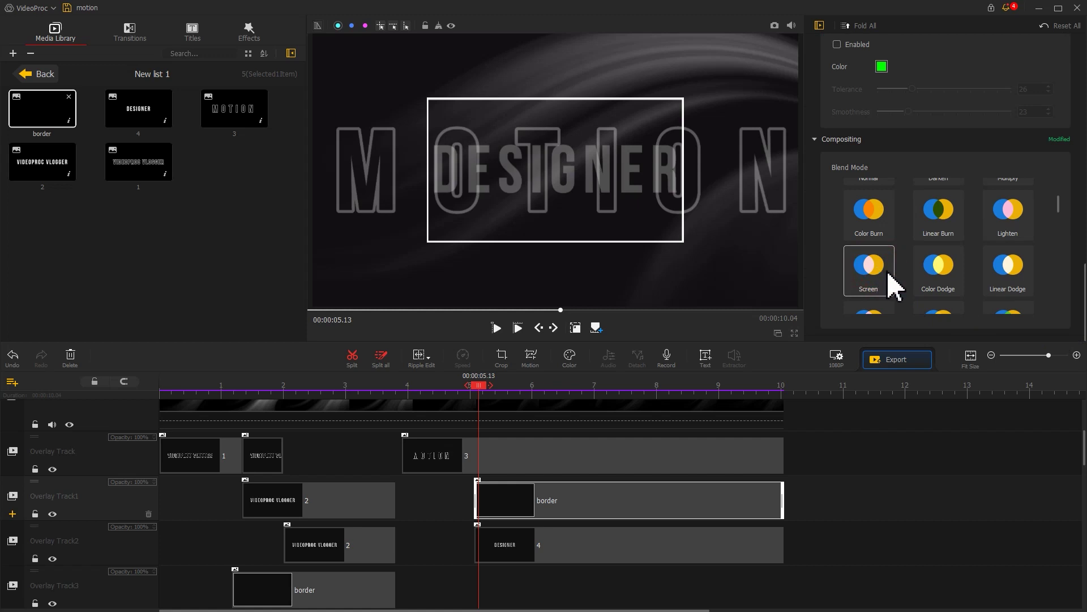
pyautogui.moveTo(1083, 289); pyautogui.dragTo(1059, 150)
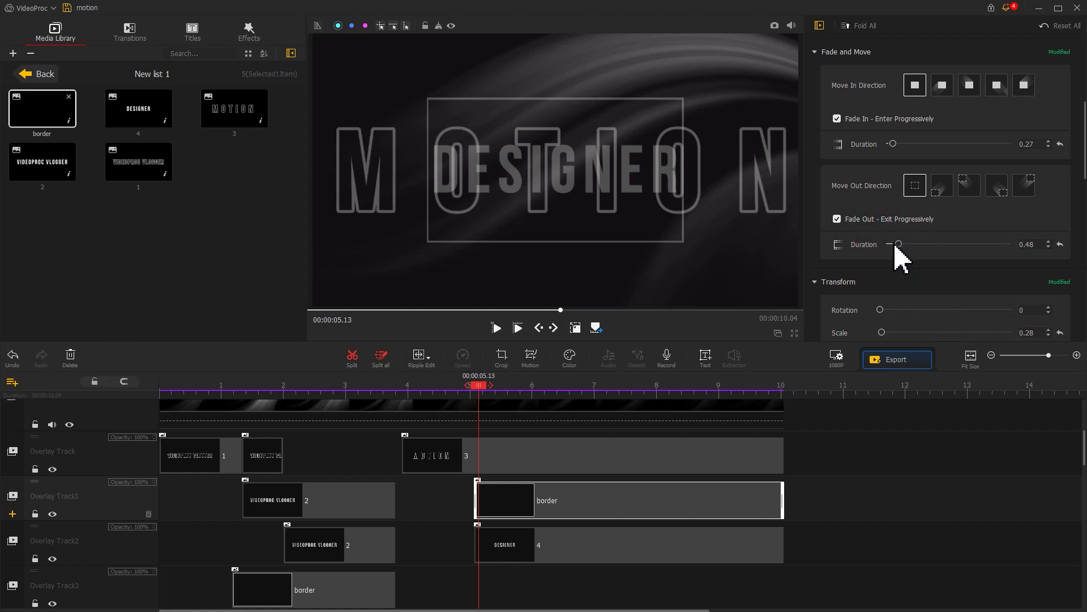
# Add the music file to the start of the Audio Track, split it at 00:00:10.04 and delete the excess part.
pyautogui.click(45, 75)
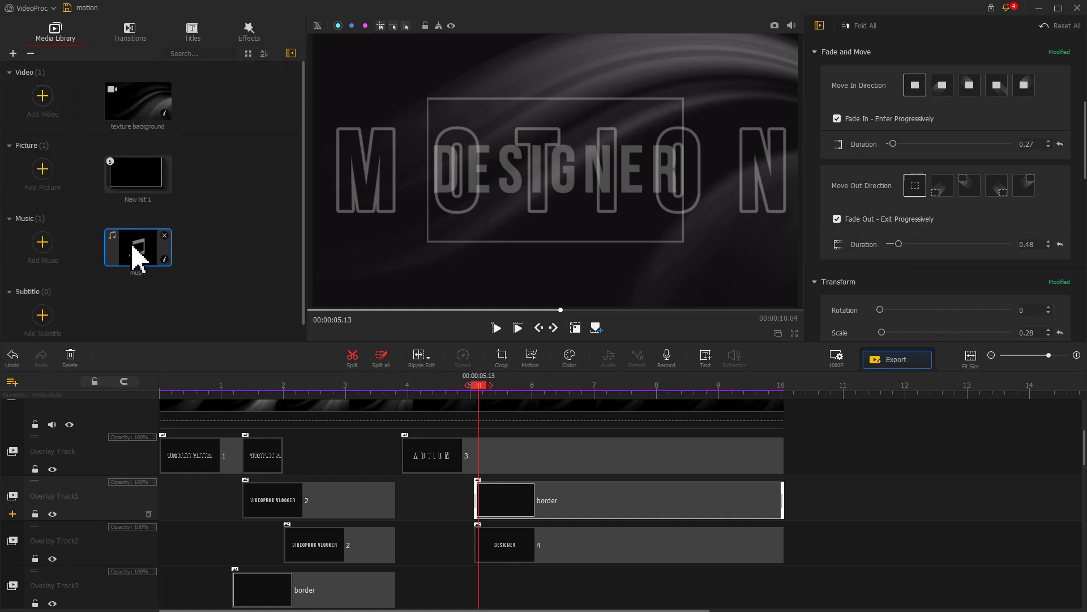
pyautogui.moveTo(138, 256); pyautogui.dragTo(104, 478)
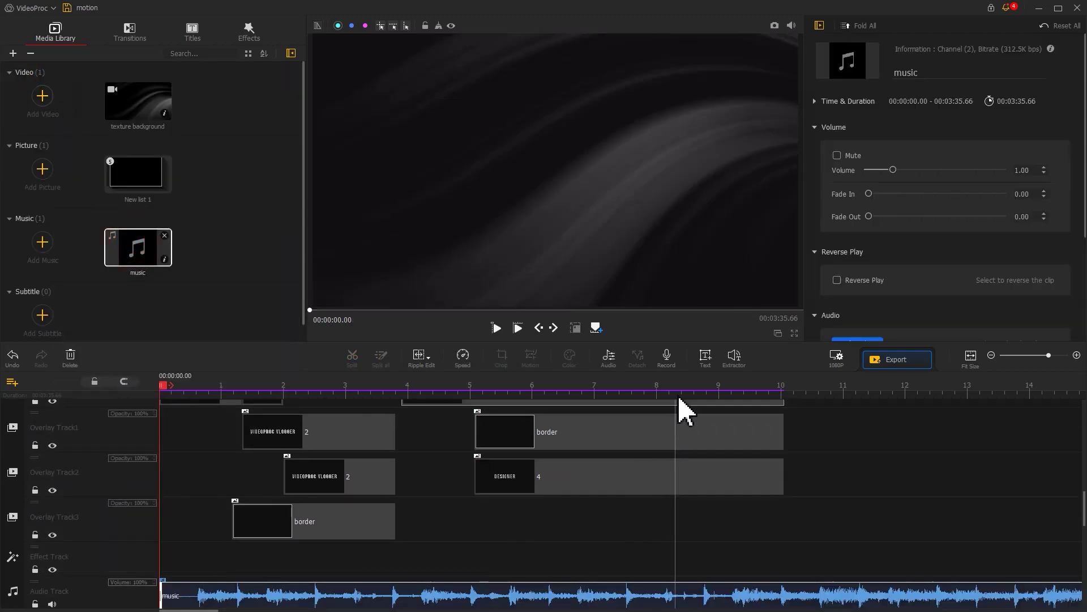
pyautogui.moveTo(680, 396); pyautogui.dragTo(784, 389)
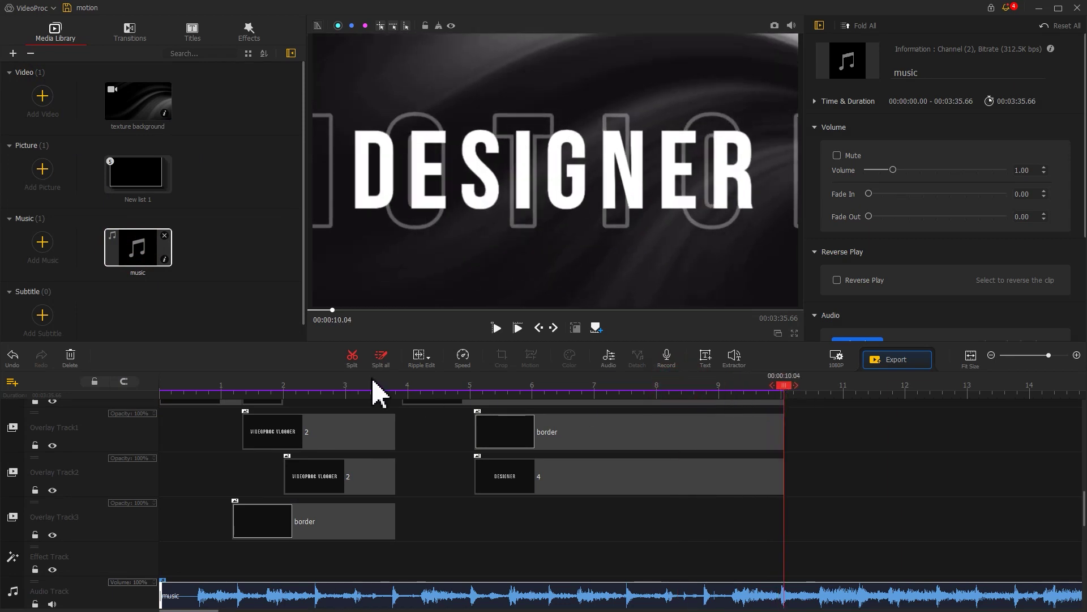
pyautogui.click(351, 357)
pyautogui.press('Delete')
# Set the trimmed music clip's fade-out to 1.44 and play the composition from the start.
pyautogui.click(745, 593)
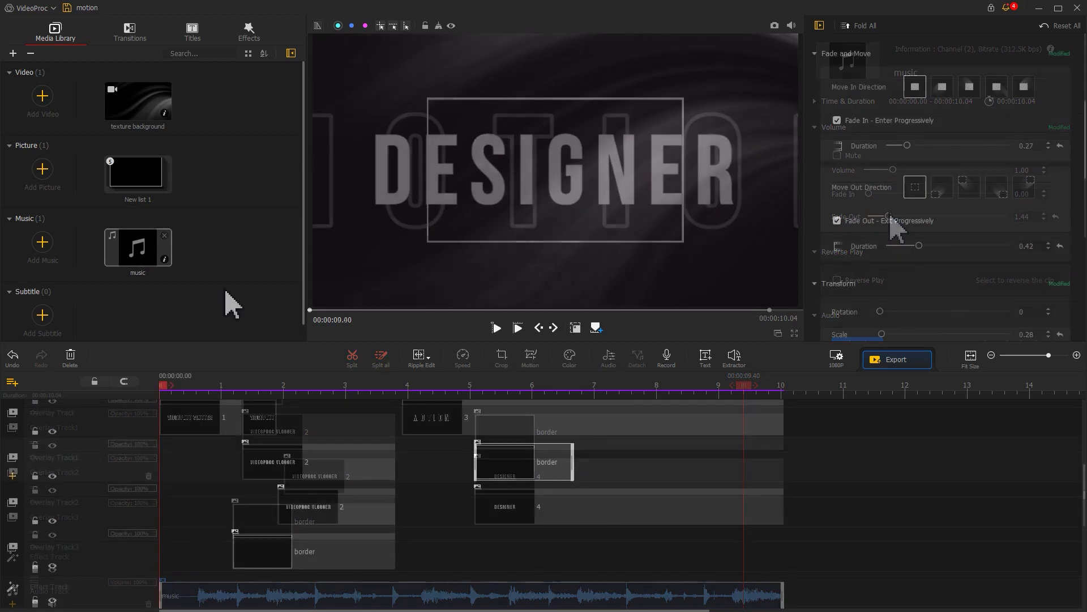
pyautogui.press('space')
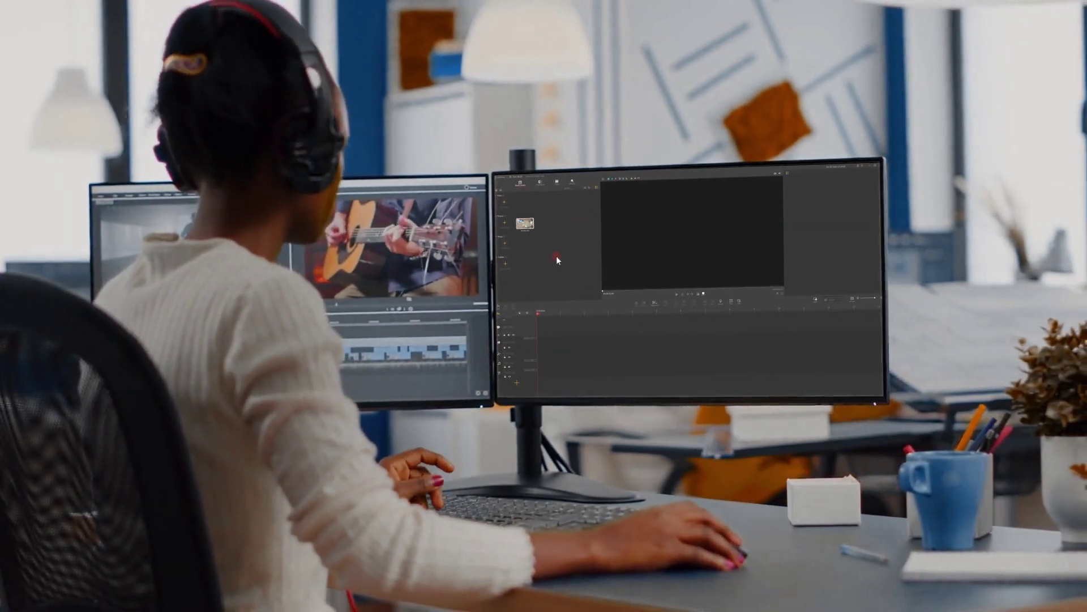
pyautogui.moveTo(557, 256); pyautogui.dragTo(531, 323)
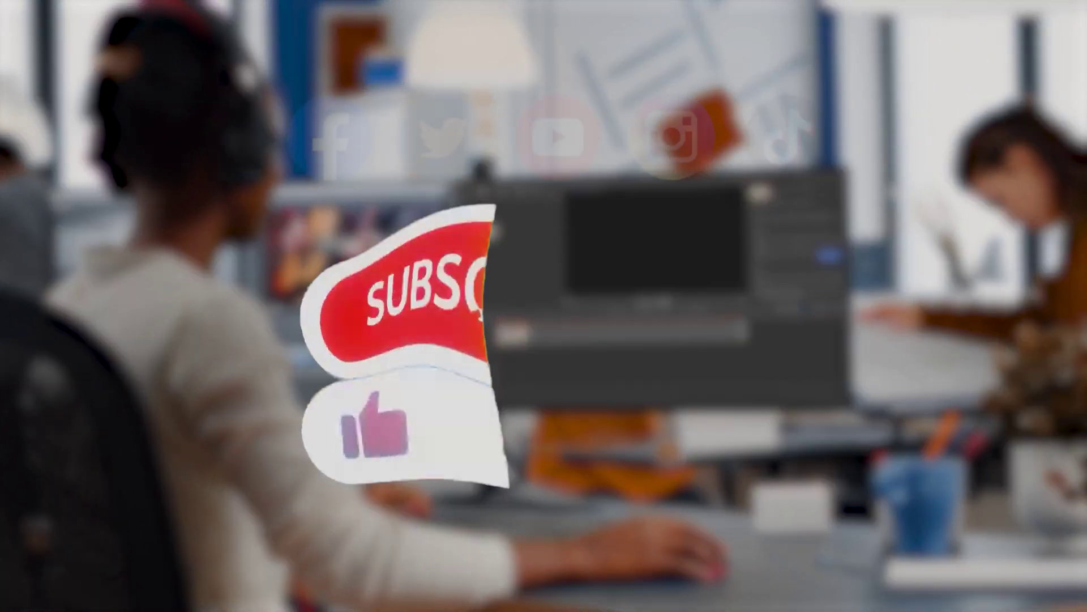